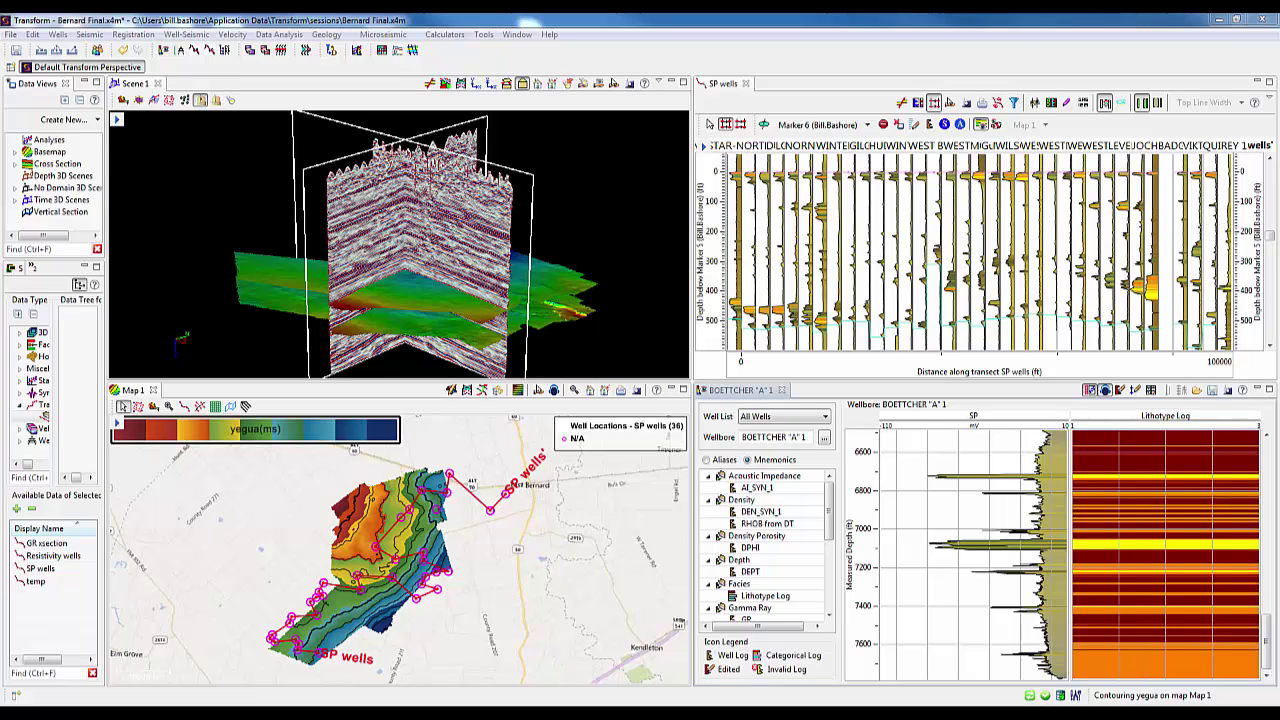
Minimize the Map 1, SP wells and BOETTCHER well log views so that Scene 1 gets the full work area
left_click(671, 389)
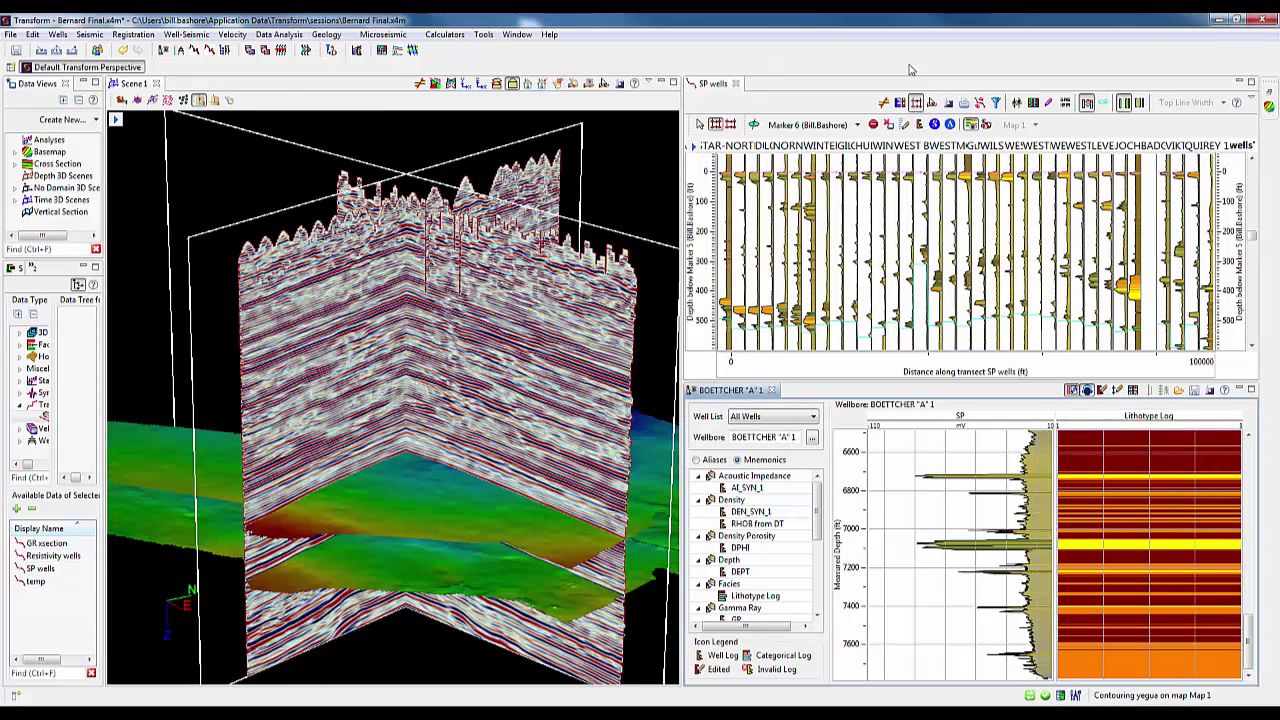
left_click(1239, 83)
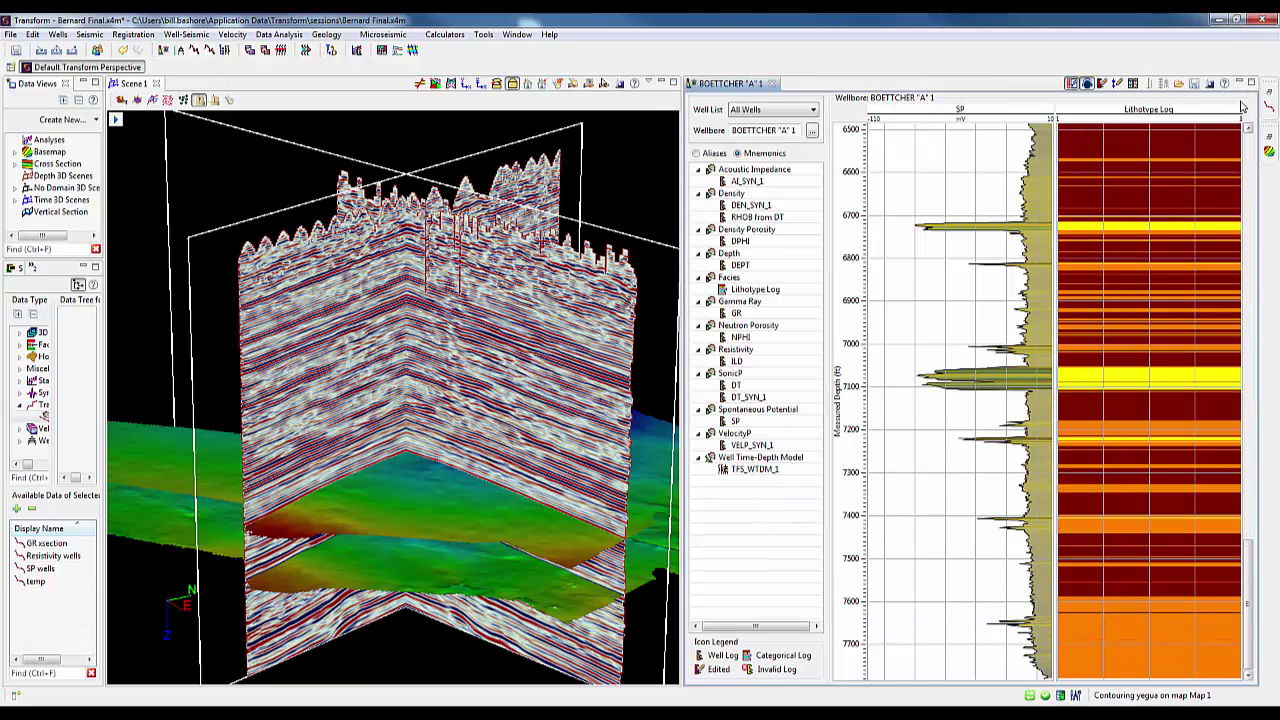
left_click(1239, 83)
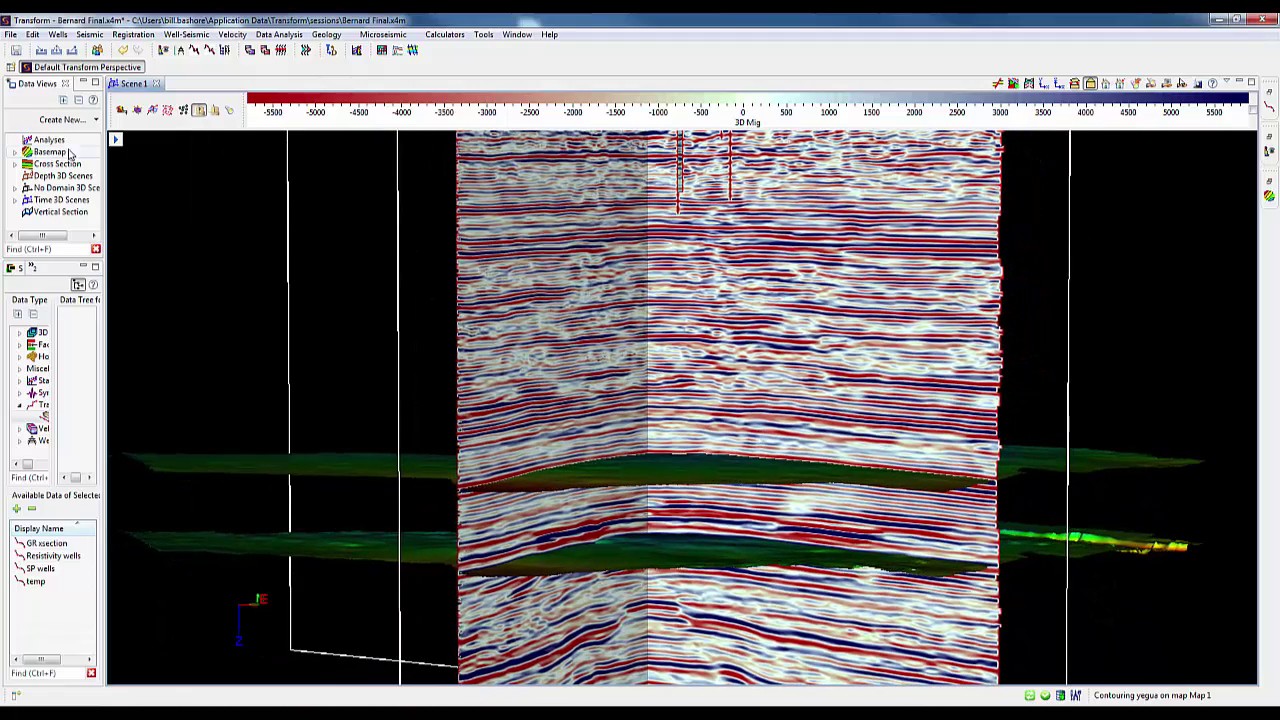
Show the 3D Mig Z slice at 1,856 ms in the scene and hide the yegua surface of the yegua horizon
left_click(115, 140)
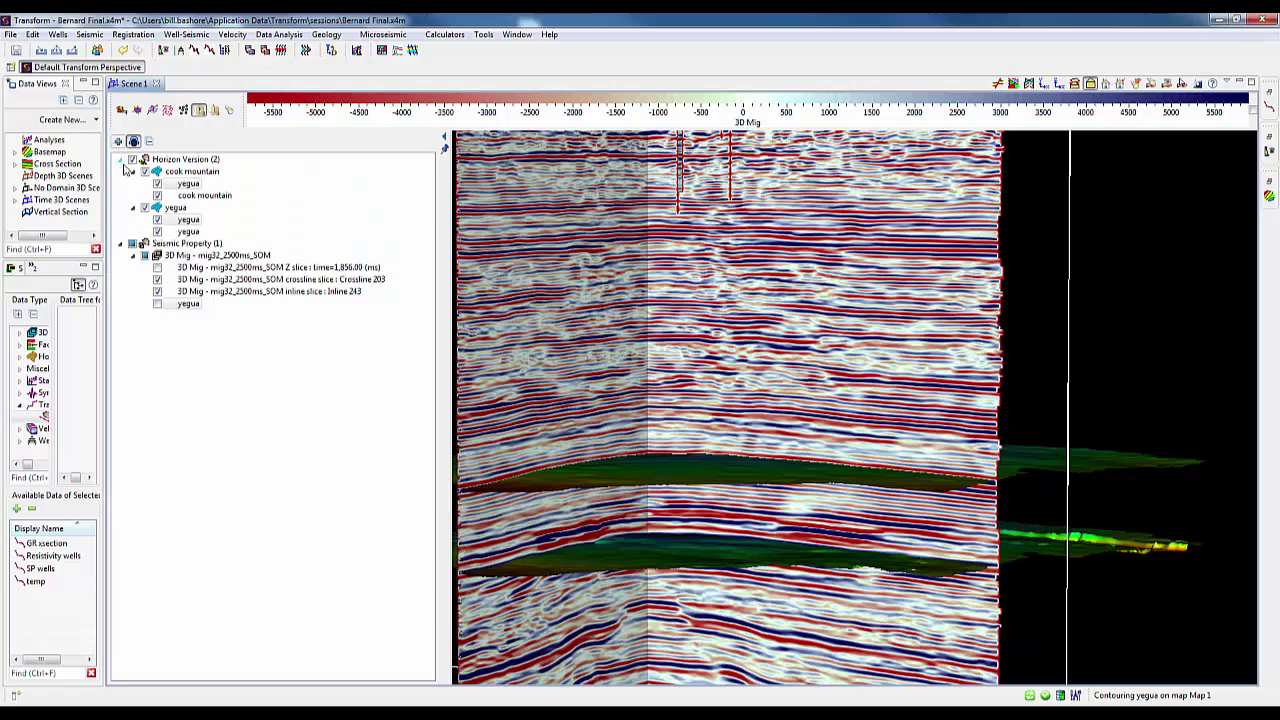
left_click(157, 267)
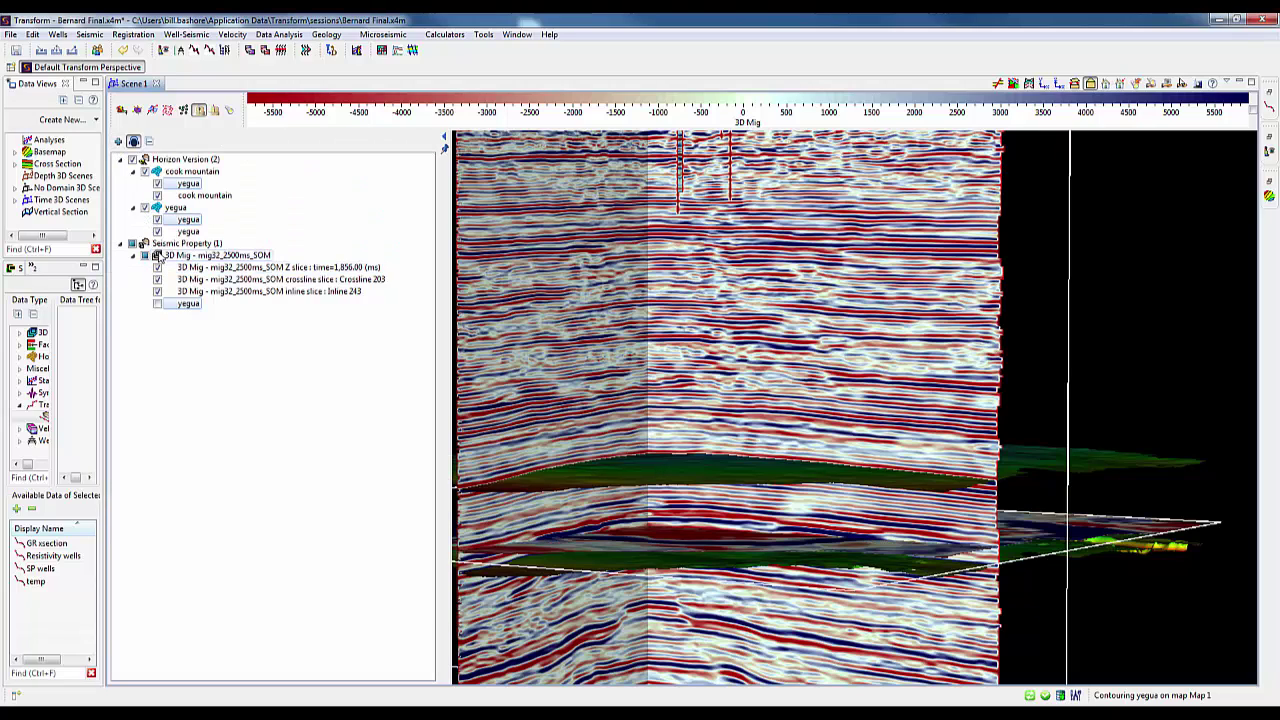
left_click(157, 231)
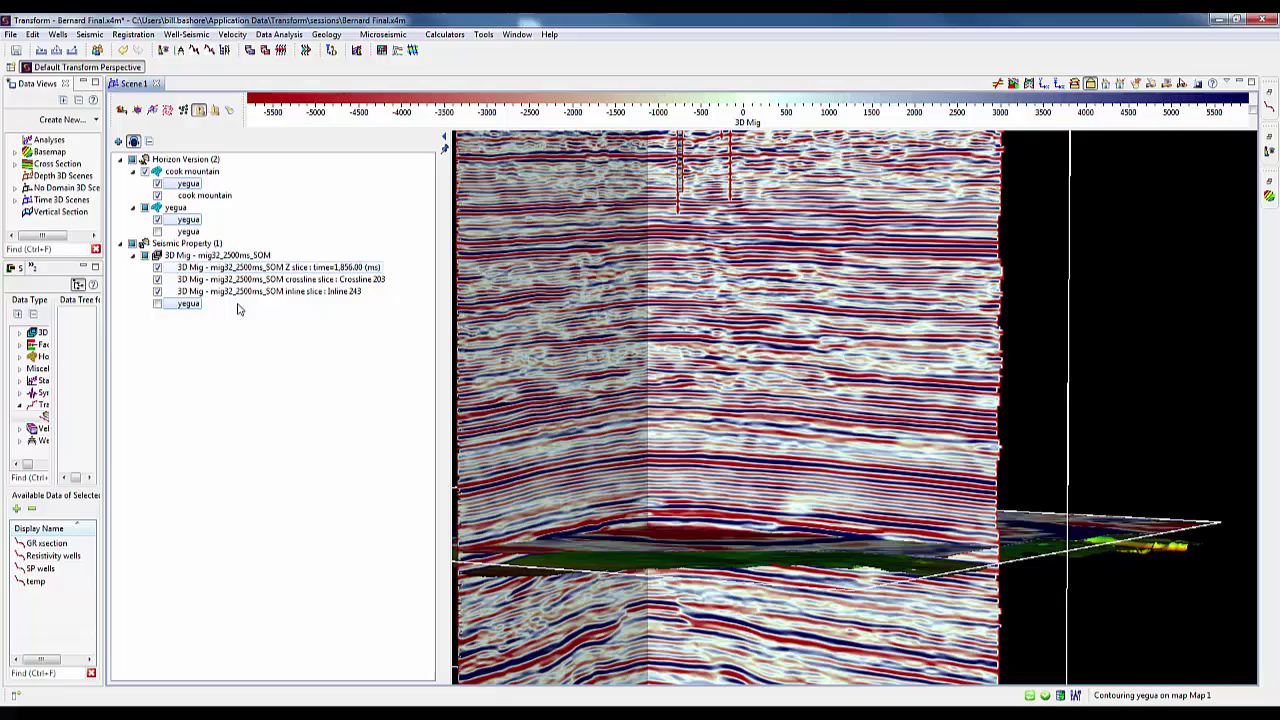
Viewing the Z slice from above, step it to 1,864 ms and back through the volume to 1,778 ms
left_click_drag(765, 360, 1038, 556)
left_click_drag(914, 282, 891, 510)
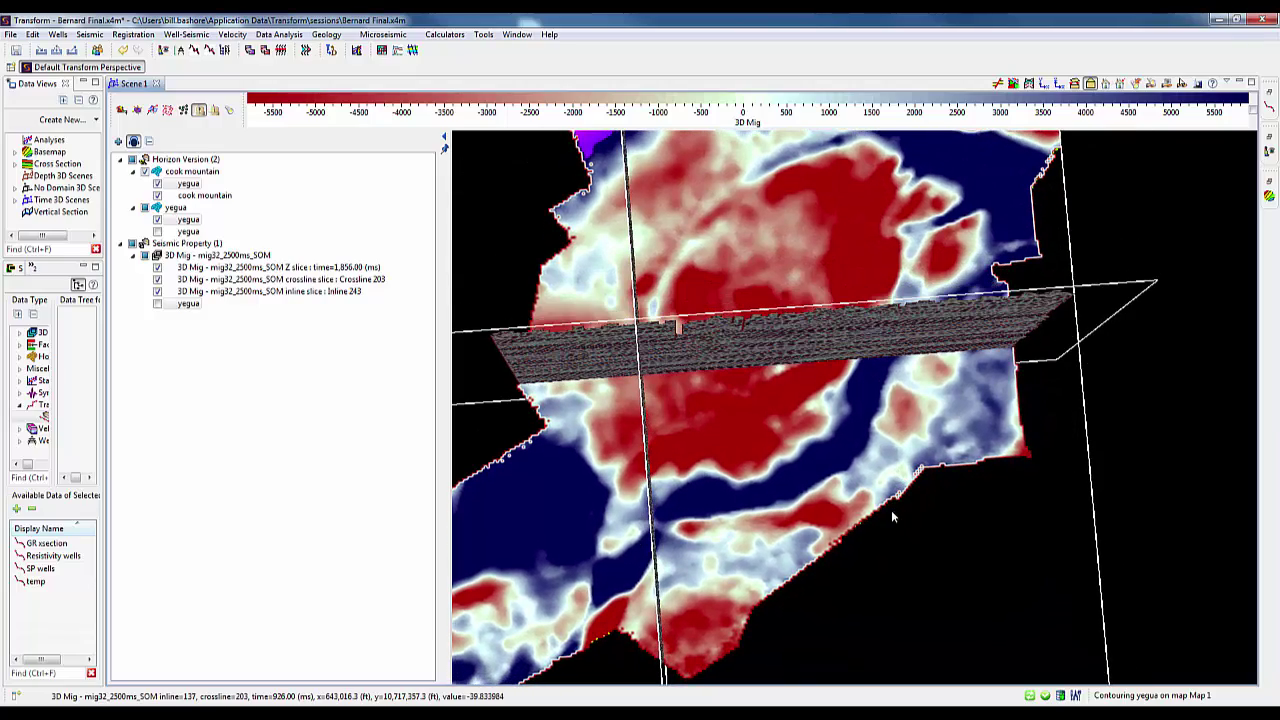
left_click(820, 505)
key("Up")
key("Up")
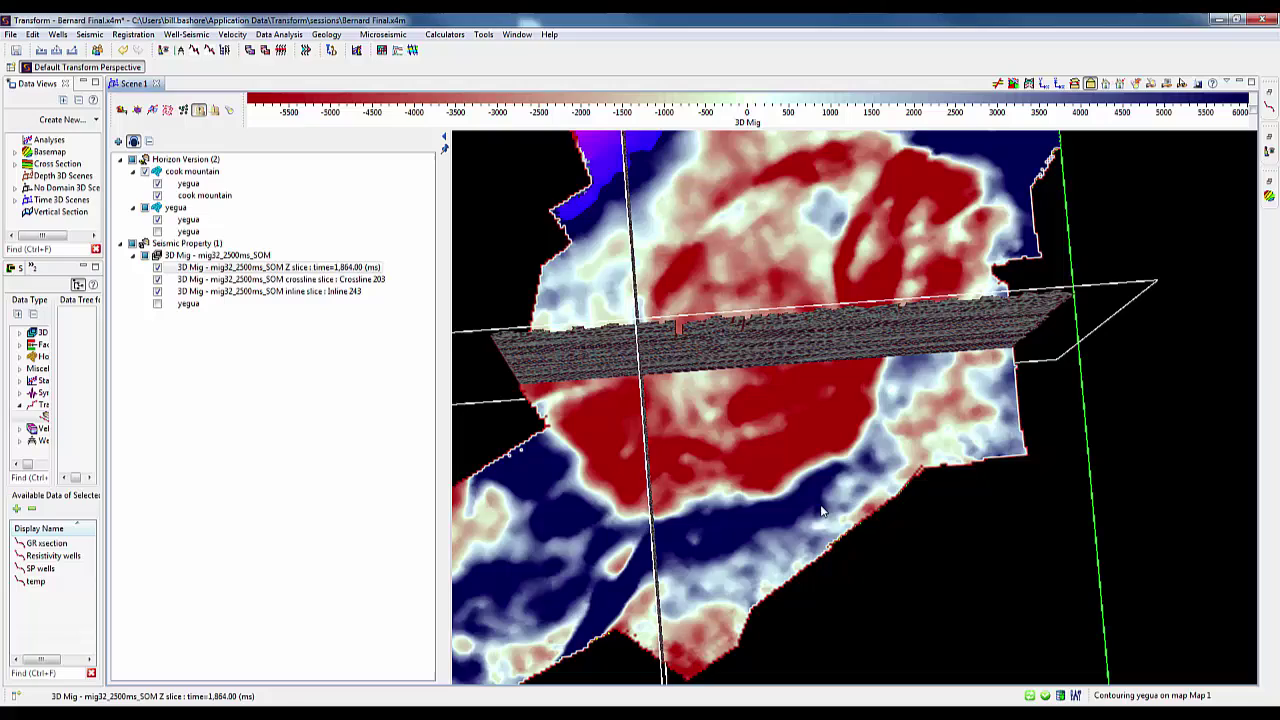
key("Down")
key("Down")
key("Down")
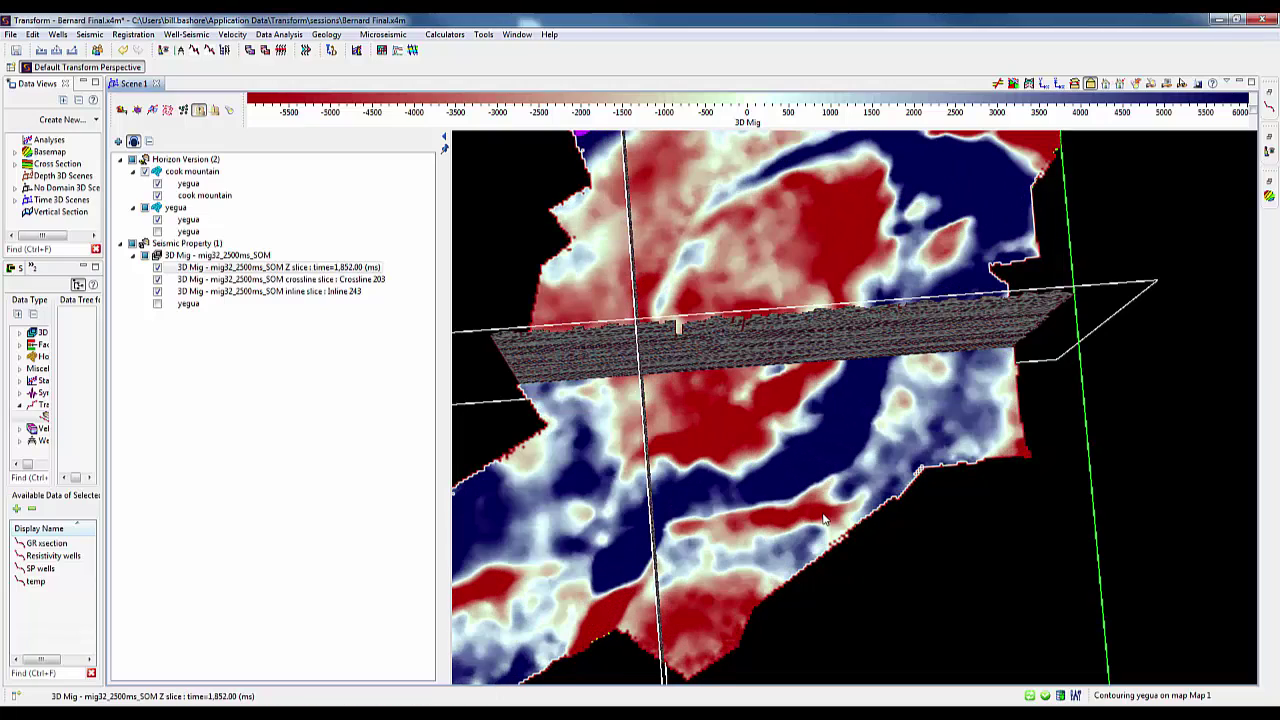
key("Down")
key("Down")
key("Down")
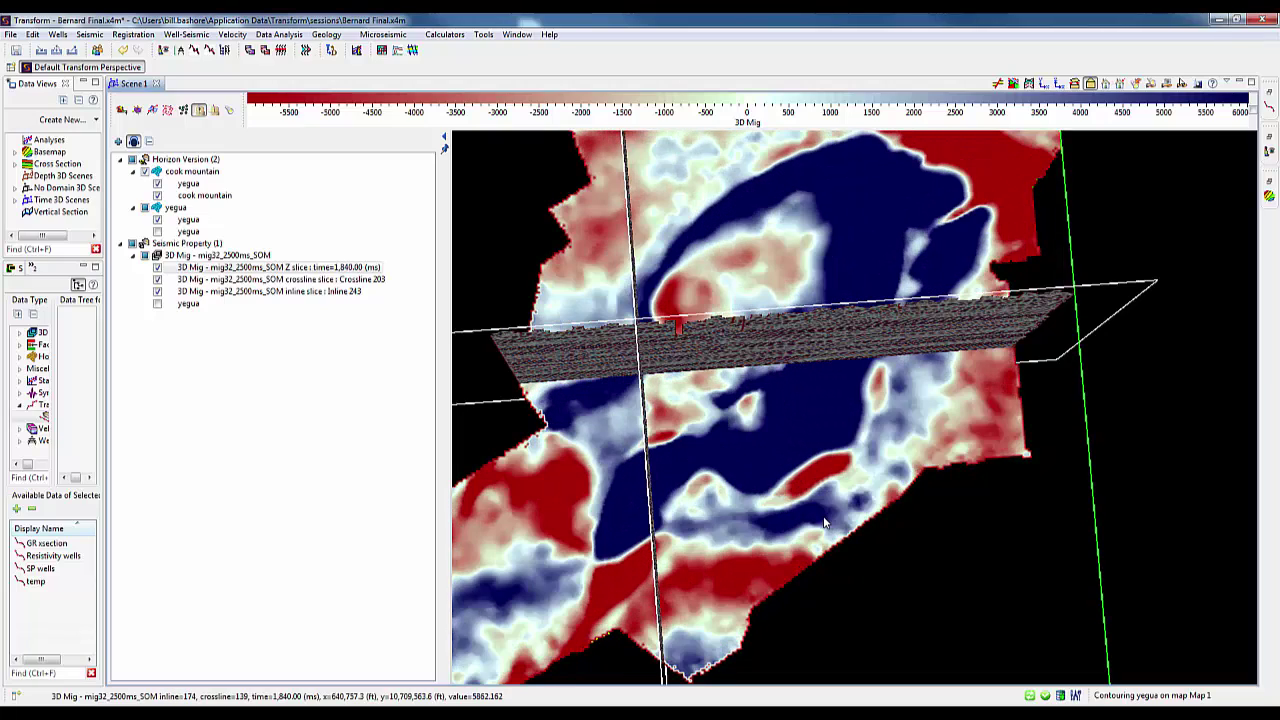
key("Down")
key("Down")
key("Down")
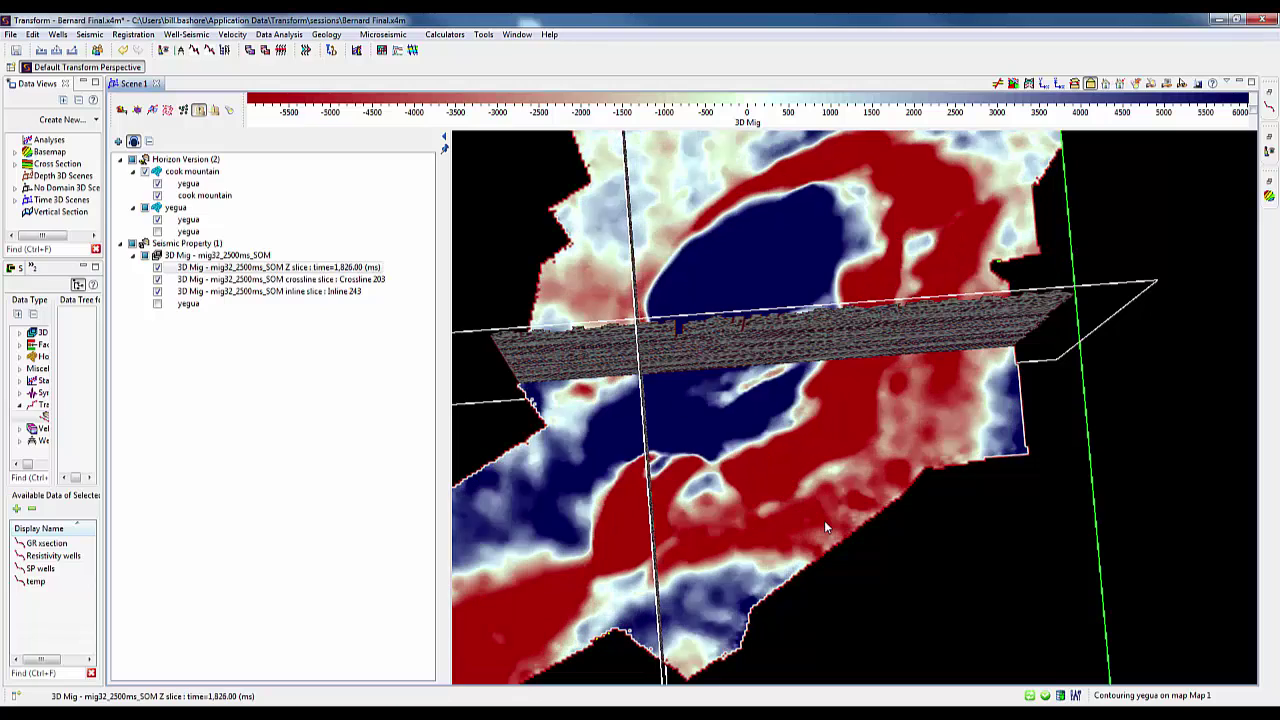
key("Down")
key("Down")
key("Down")
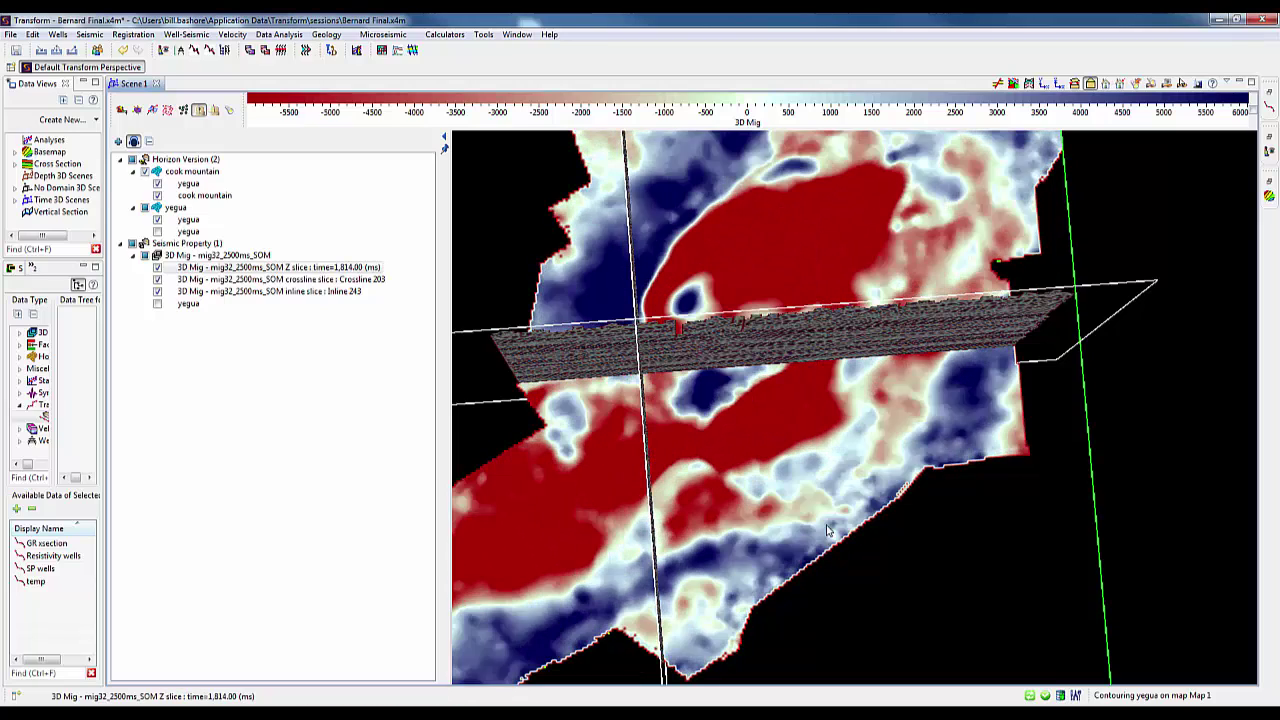
key("Down")
key("Down")
key("Down")
key("Down")
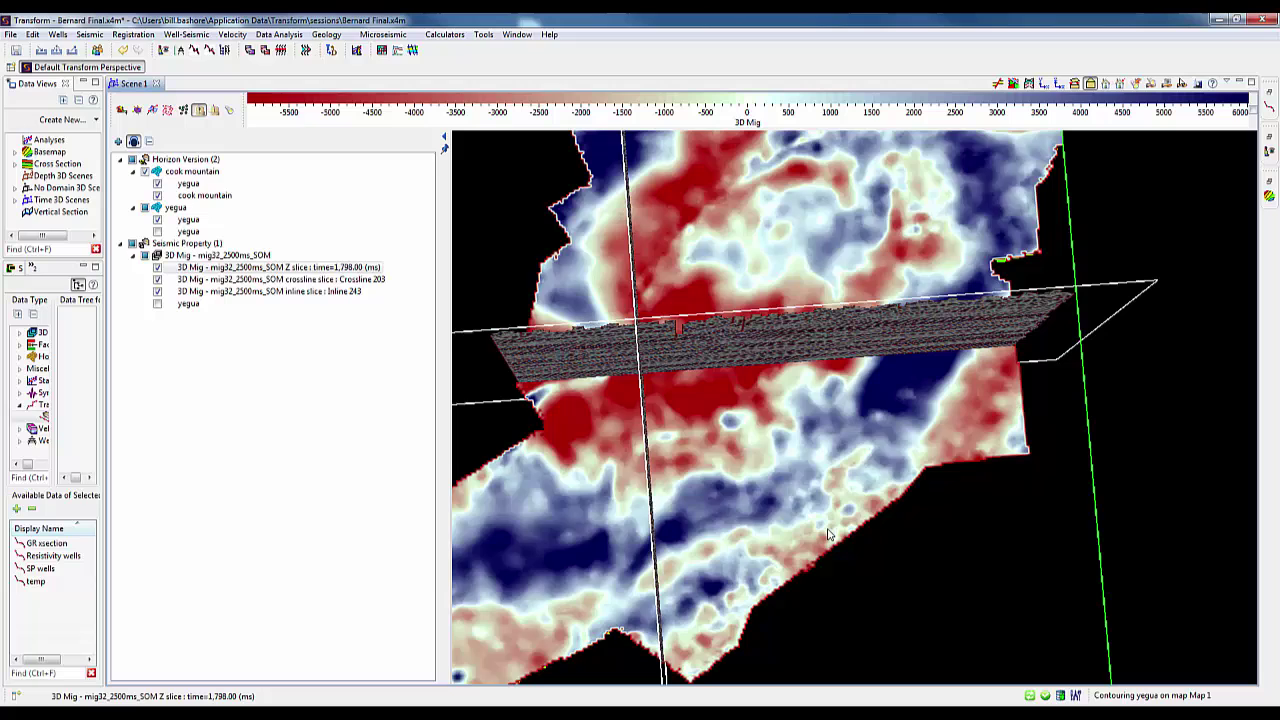
key("Down")
key("Down")
key("Down")
key("Down")
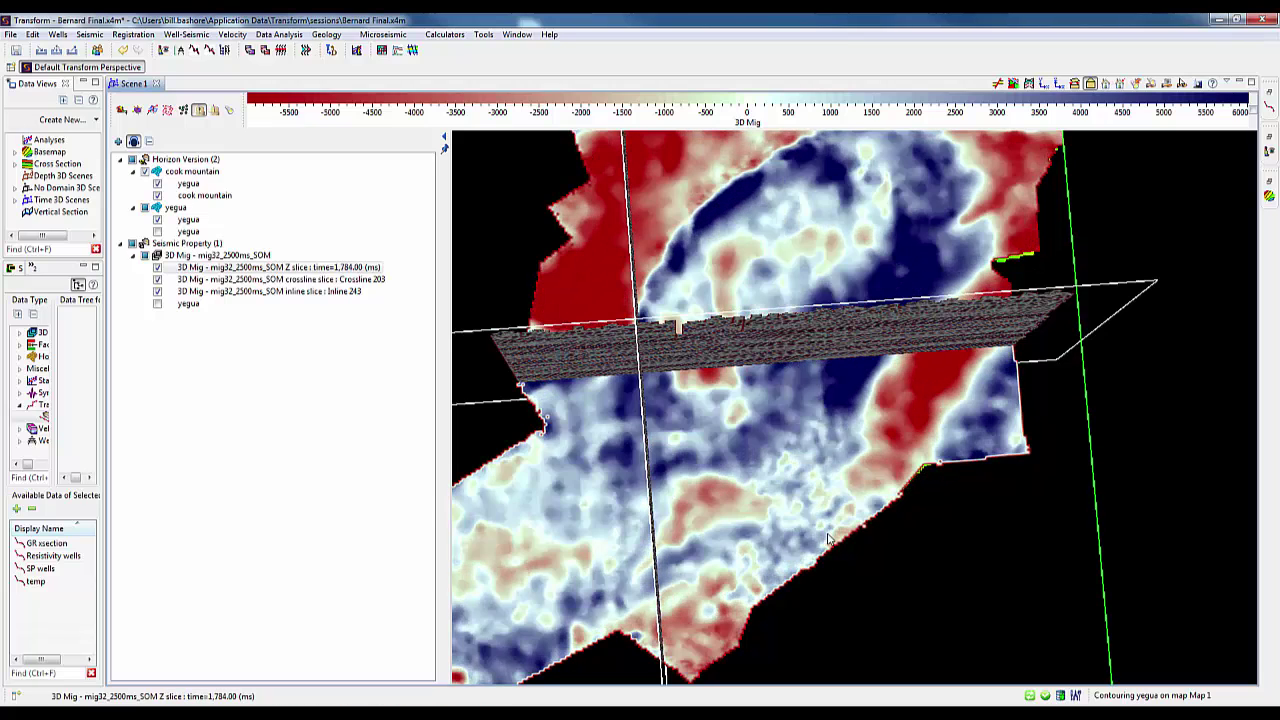
key("Down")
key("Down")
key("Down")
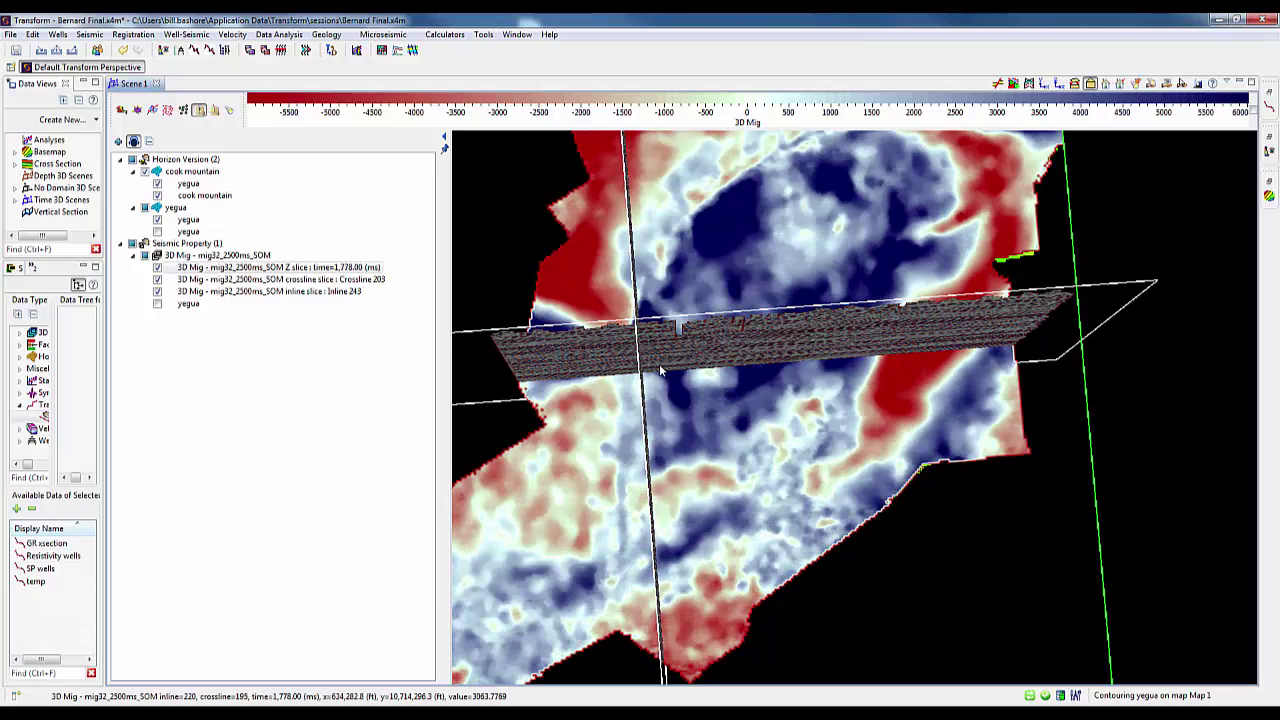
Replace the Z slice with the yegua horizon slice of the 3D Mig volume and collapse the scene's layer list
left_click(174, 270)
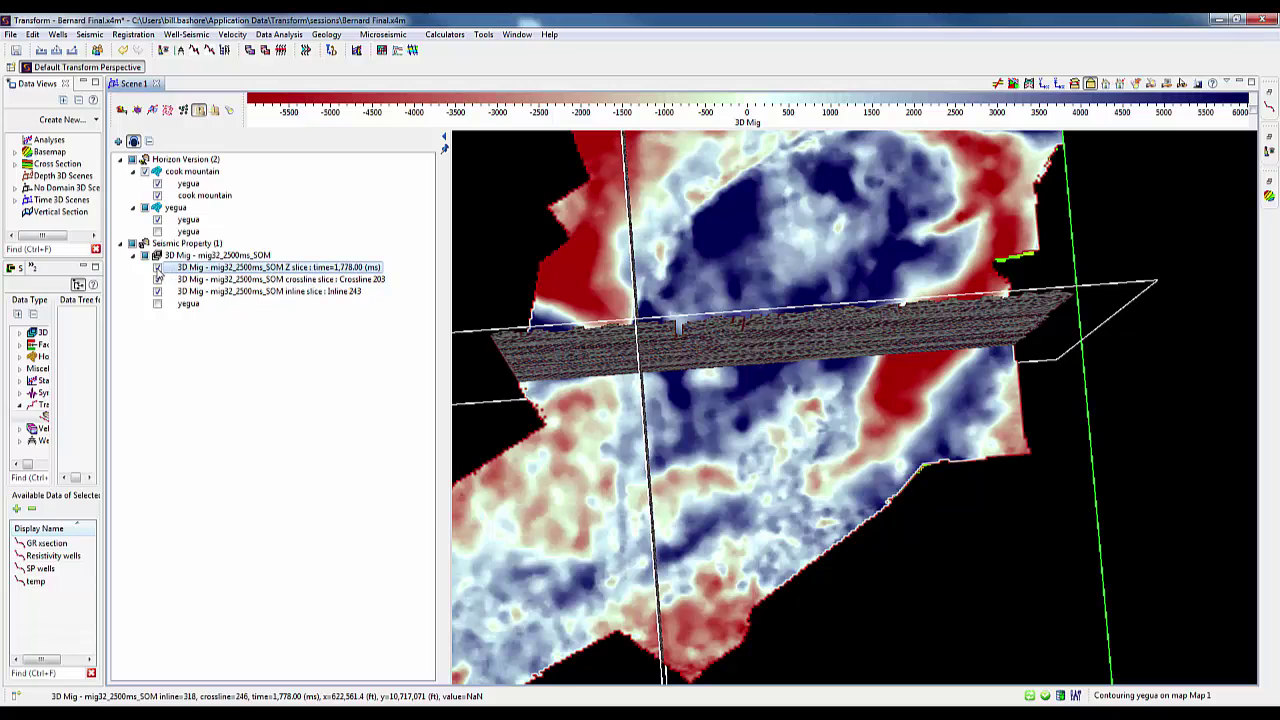
left_click(157, 268)
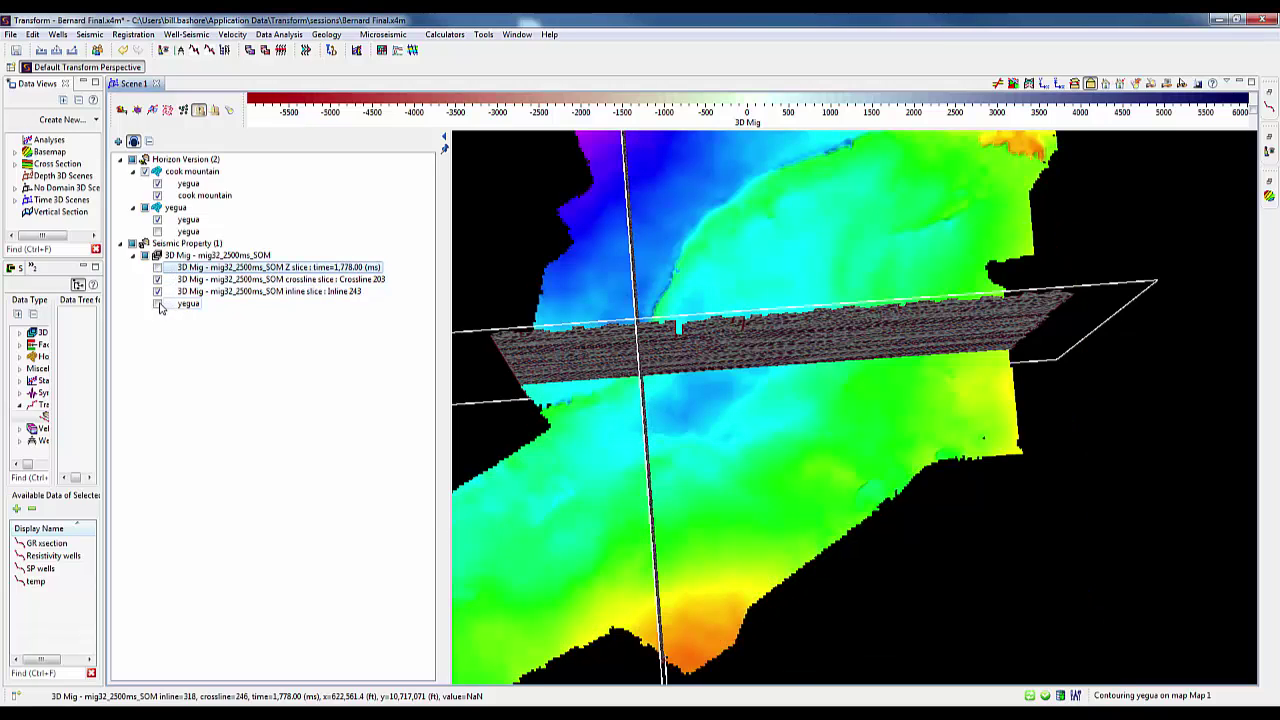
left_click(158, 304)
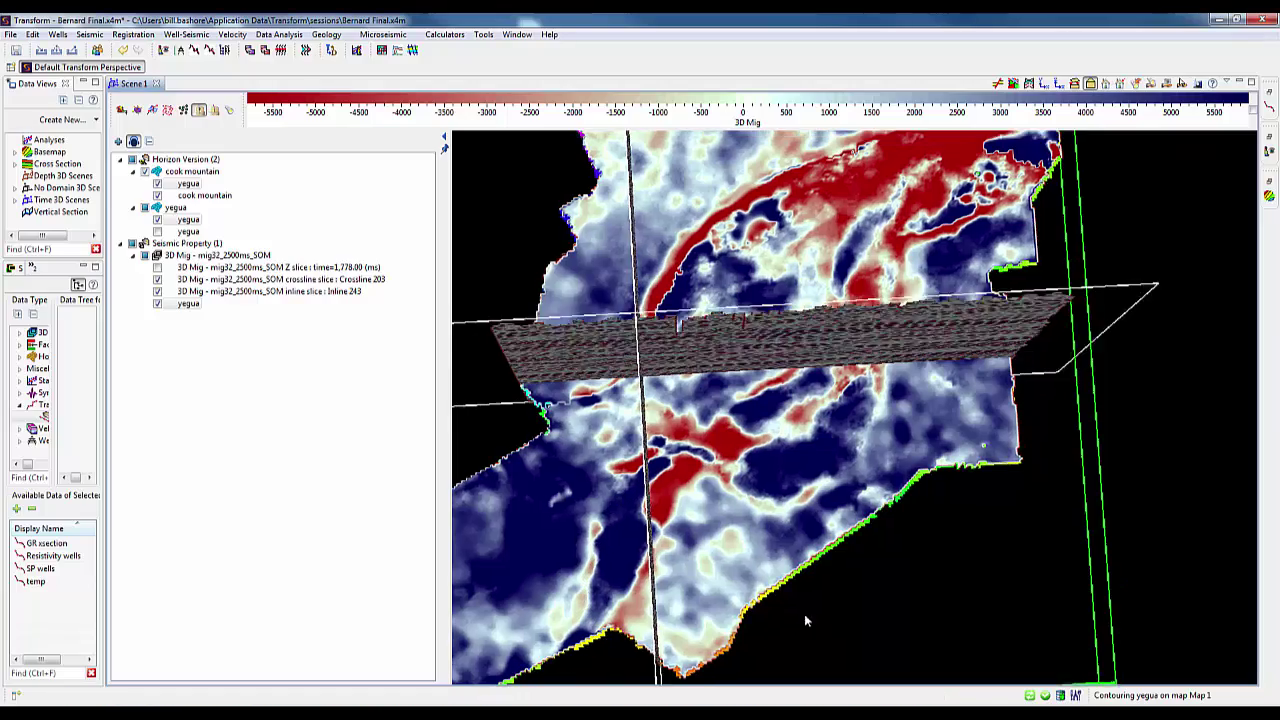
left_click_drag(804, 613, 560, 305)
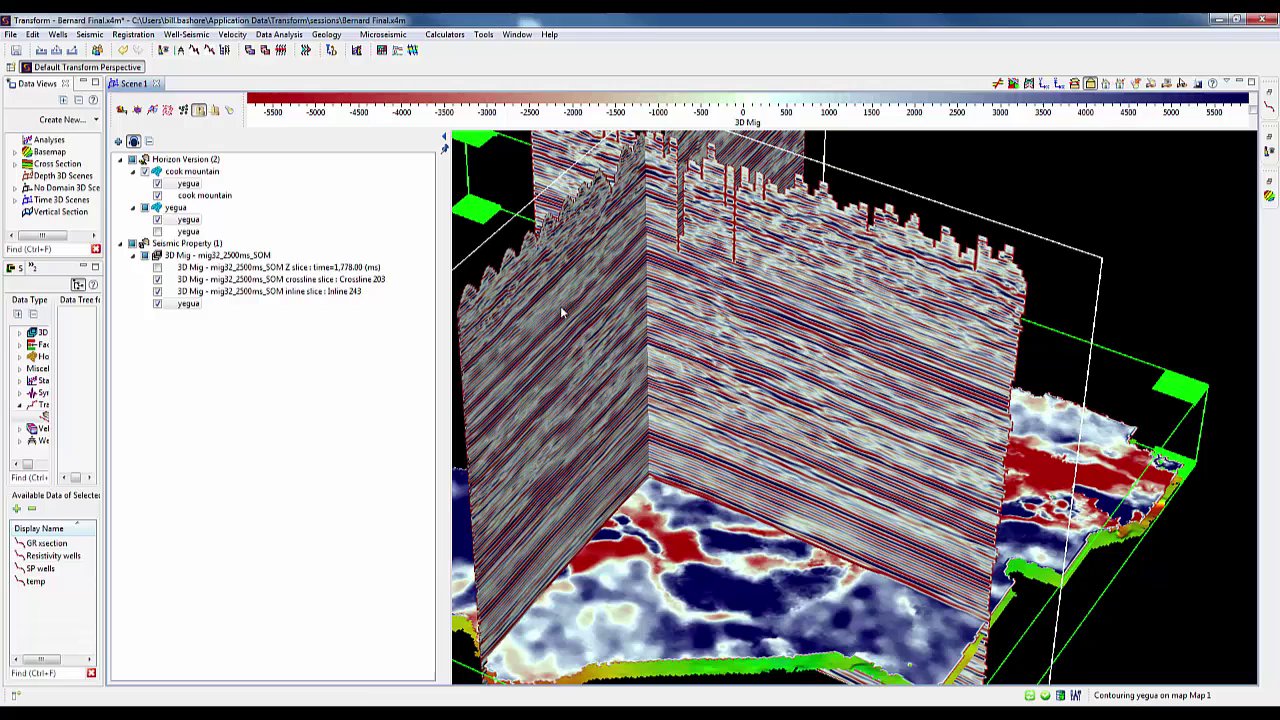
left_click(445, 141)
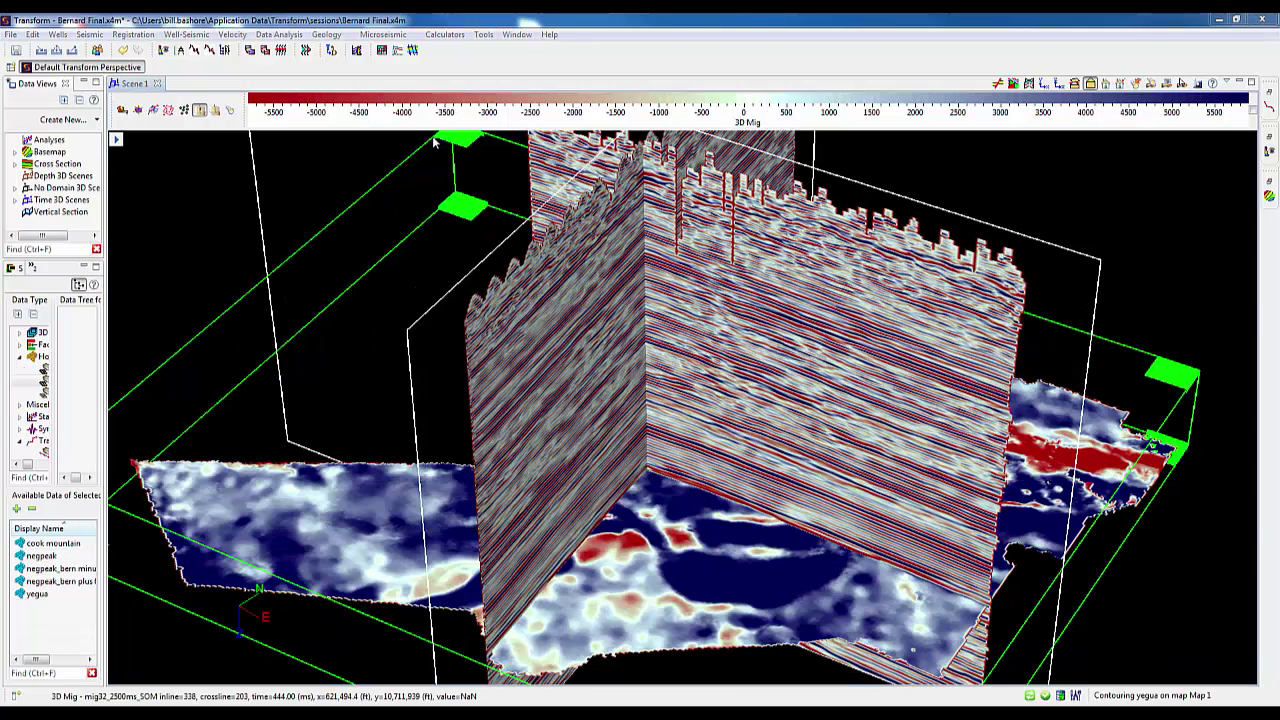
Start Seismic Waveform Classification with 3D Mig - mig32_2500ms_SOM as the reference seismic volume
left_click(88, 36)
left_click(98, 124)
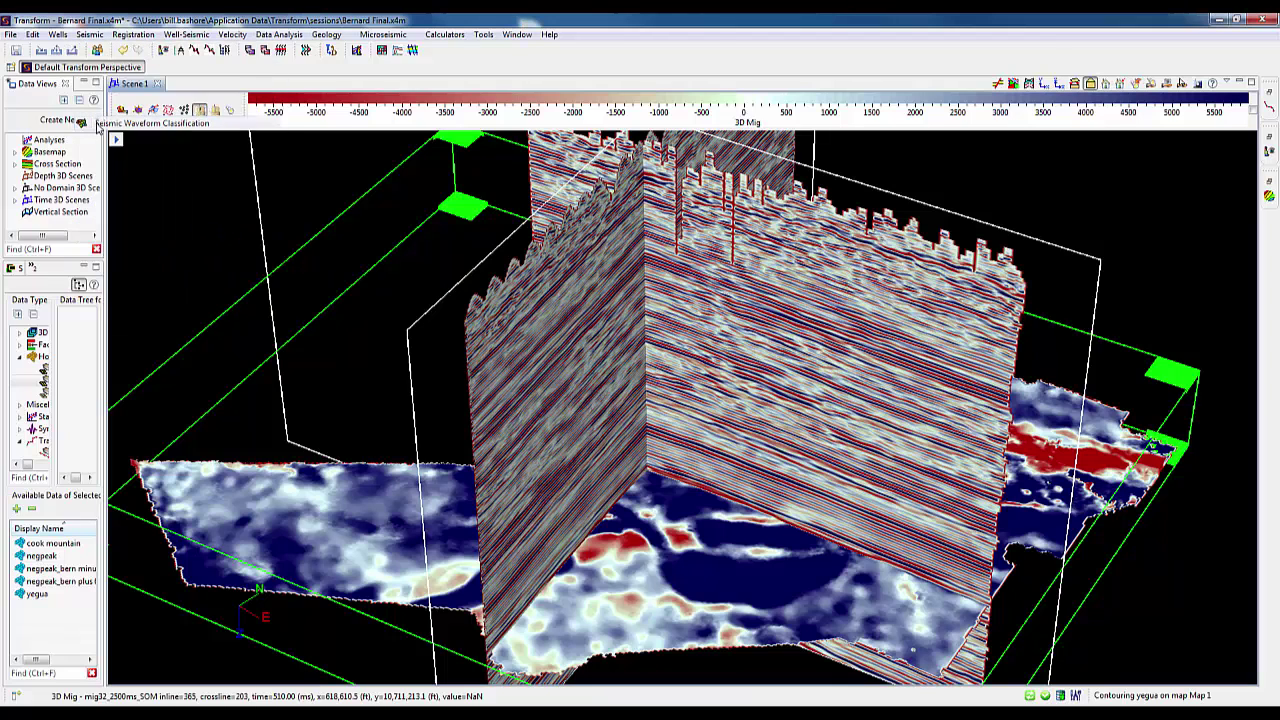
left_click(150, 163)
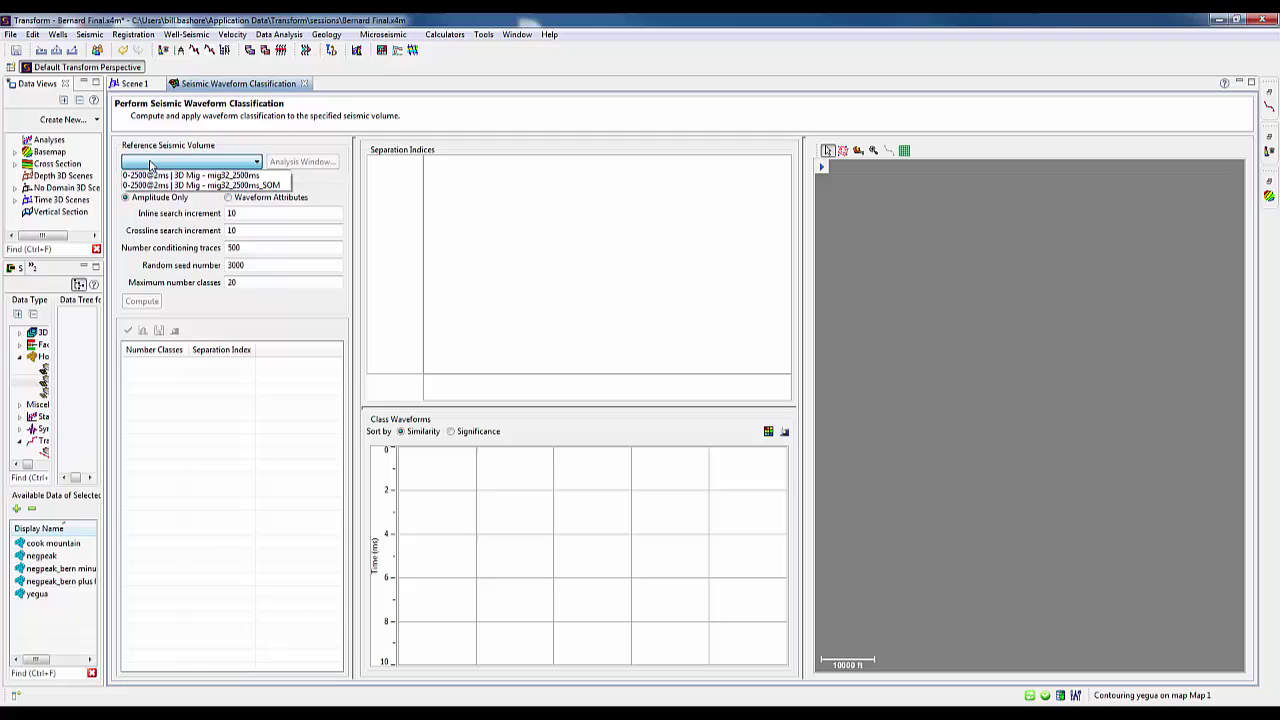
left_click(155, 186)
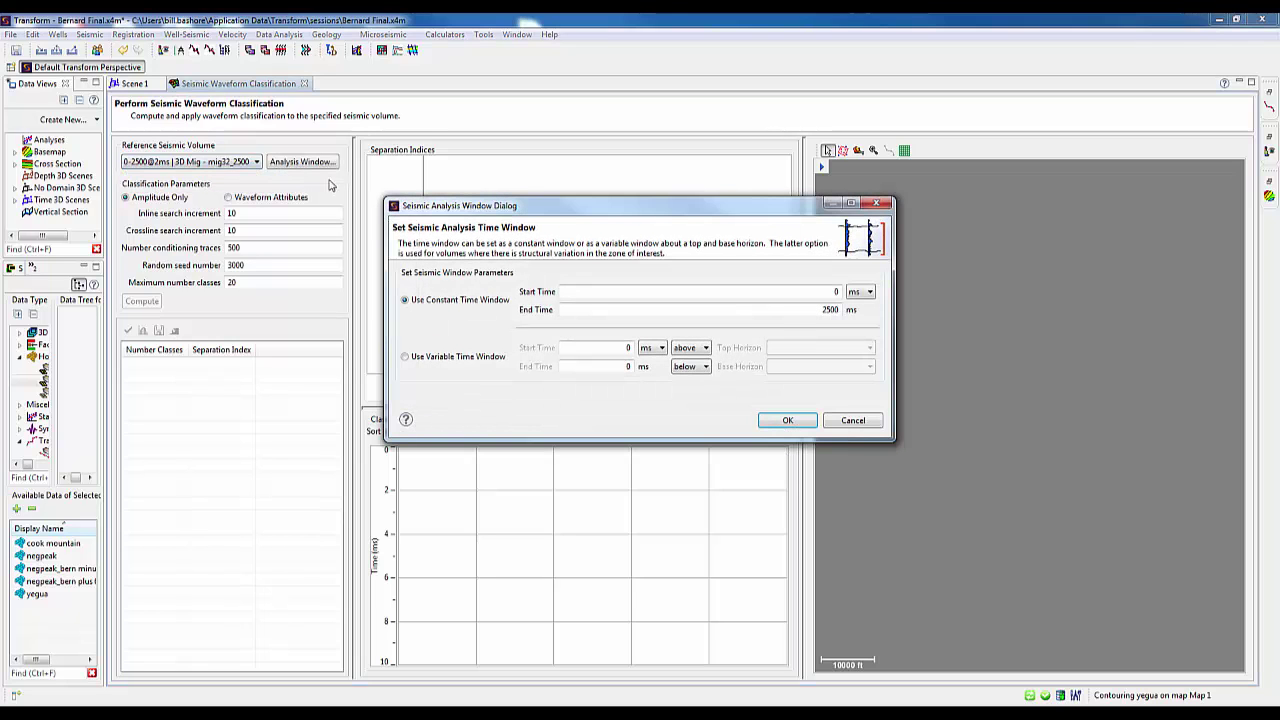
Set a variable analysis time window with yegua as the top horizon and cook mountain as the base horizon
left_click(406, 357)
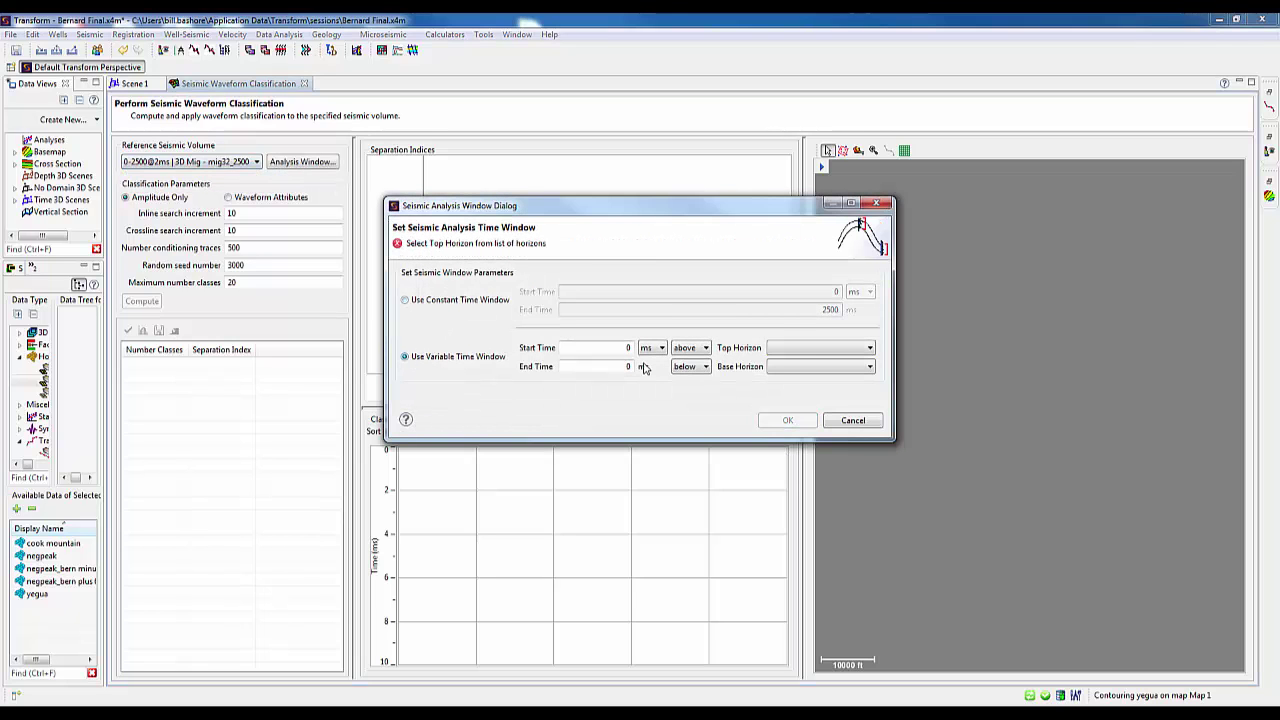
left_click(815, 352)
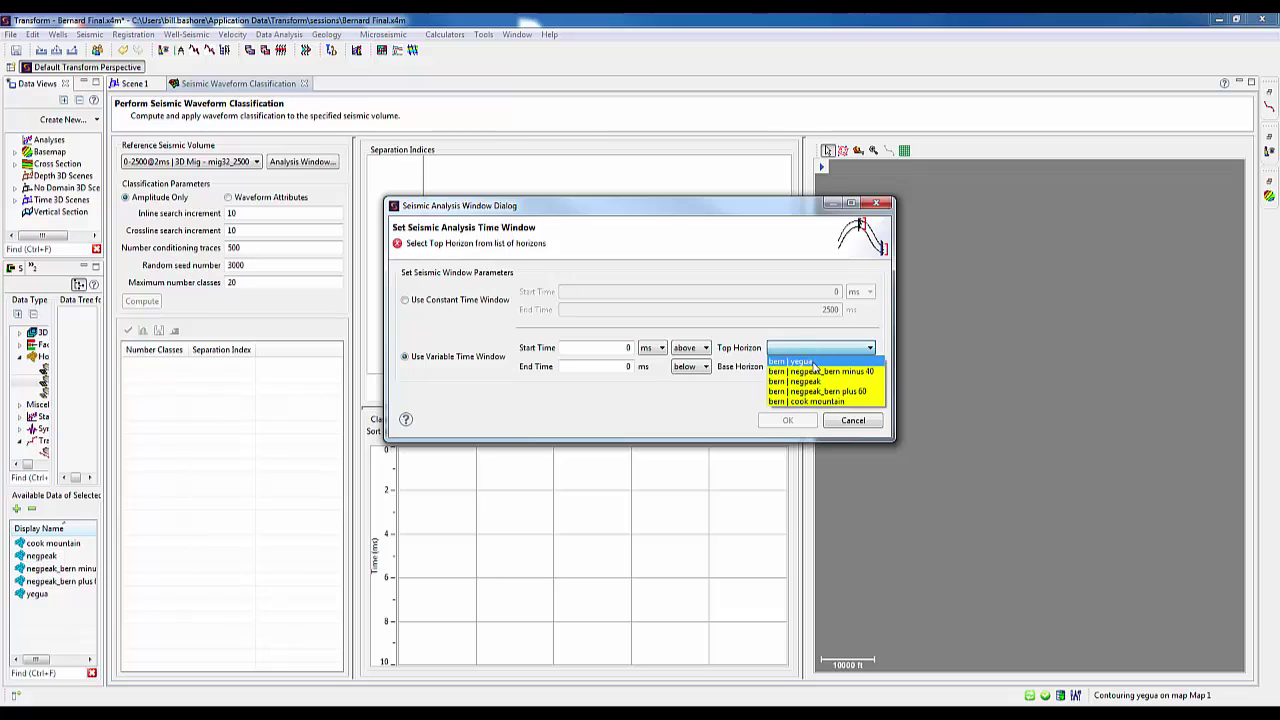
left_click(815, 366)
left_click(815, 368)
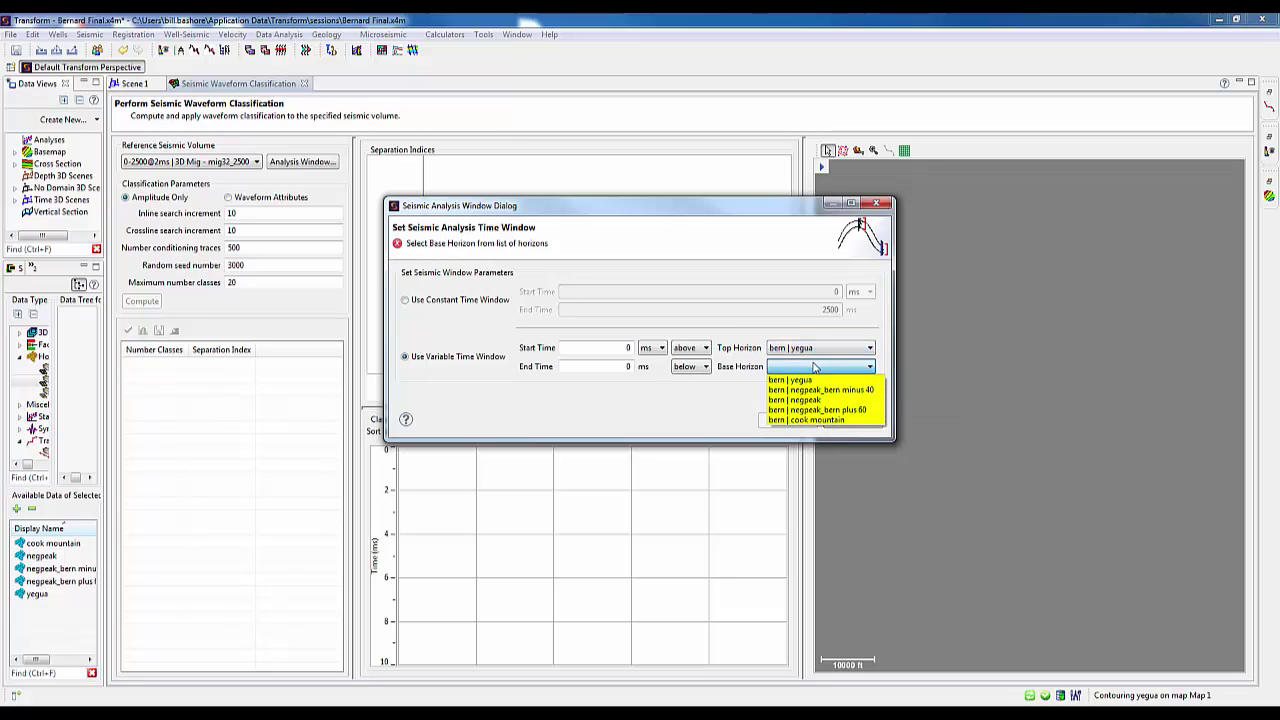
left_click(809, 421)
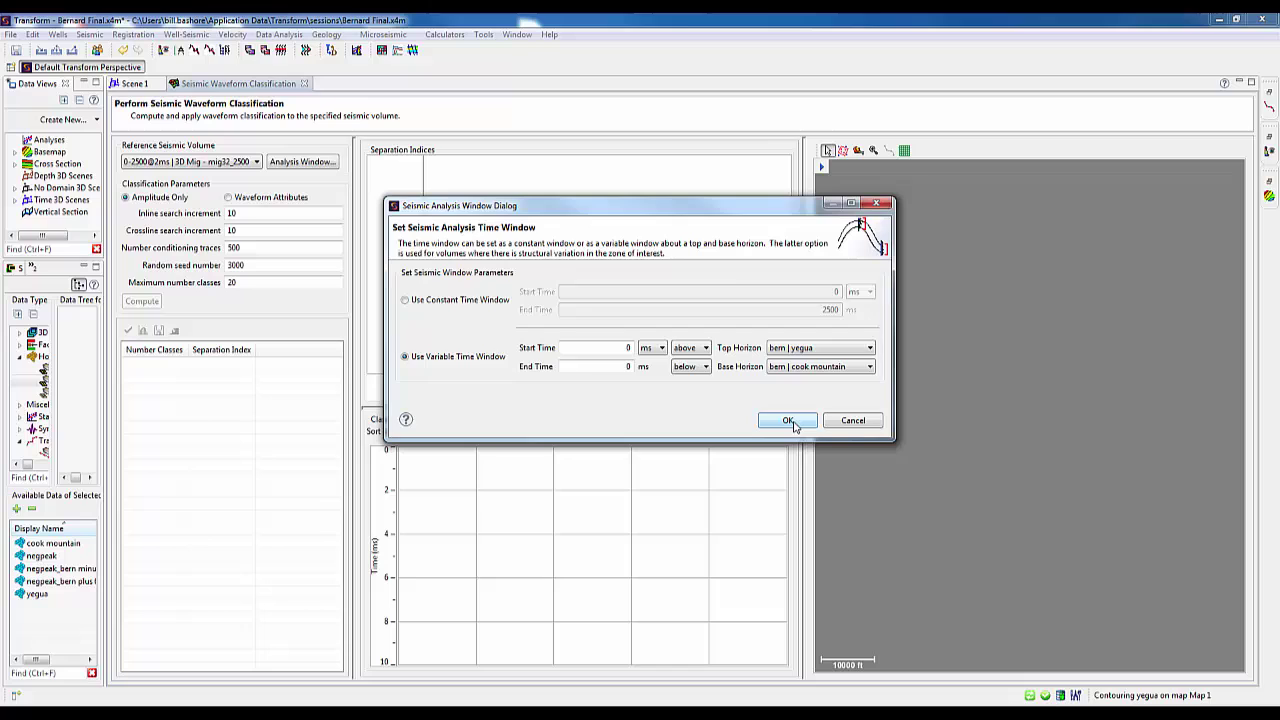
left_click(789, 421)
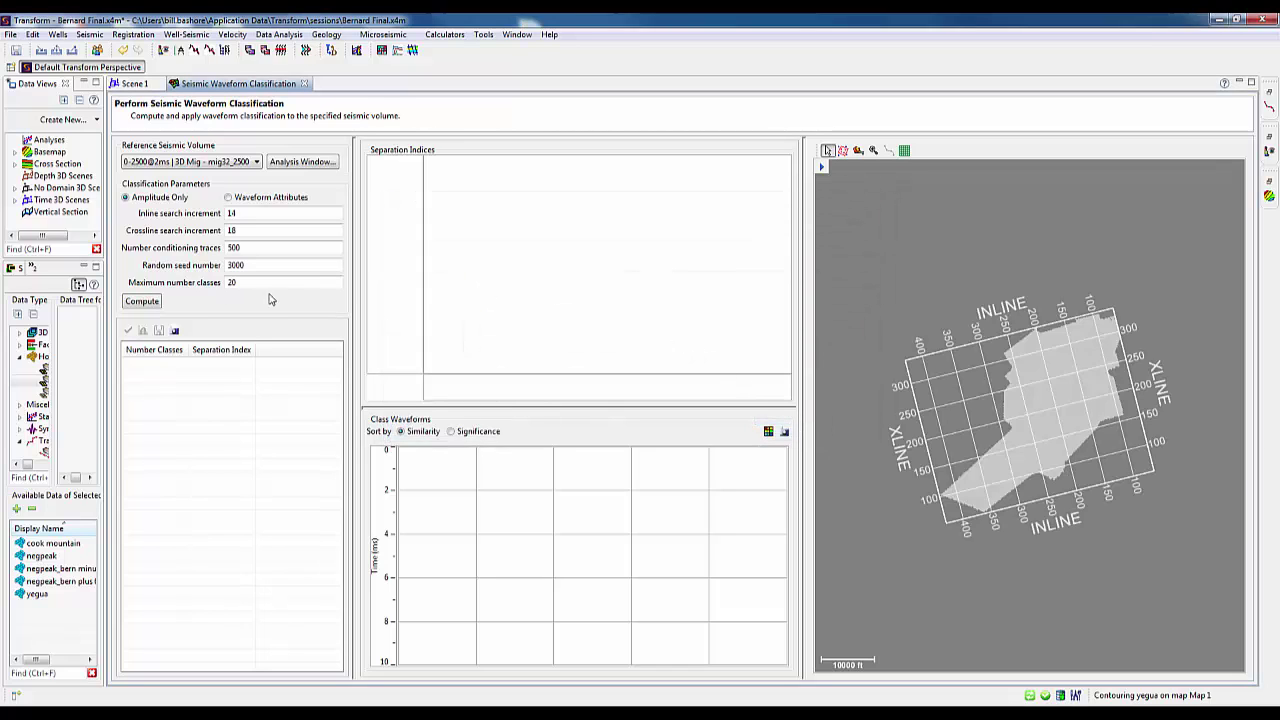
Compute the amplitude-only waveform classification and examine the channel pattern on the resulting class map up close
left_click(142, 301)
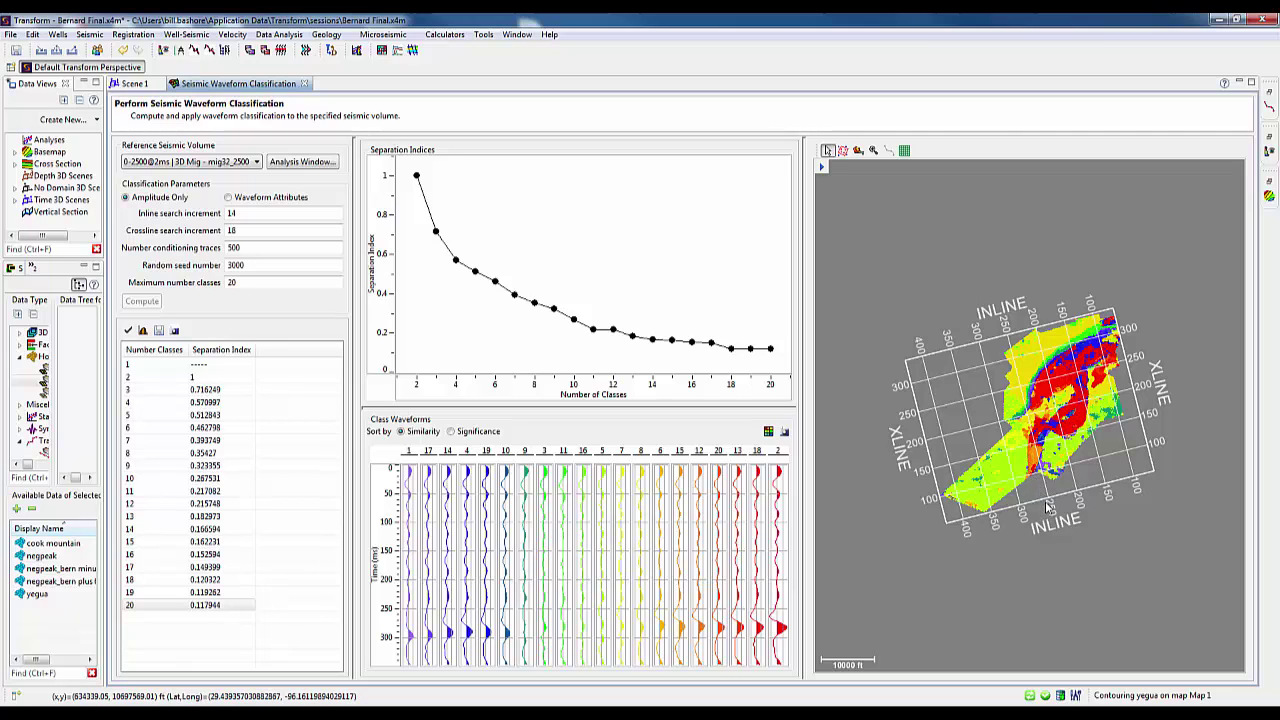
scroll(1048, 508, "up", 6)
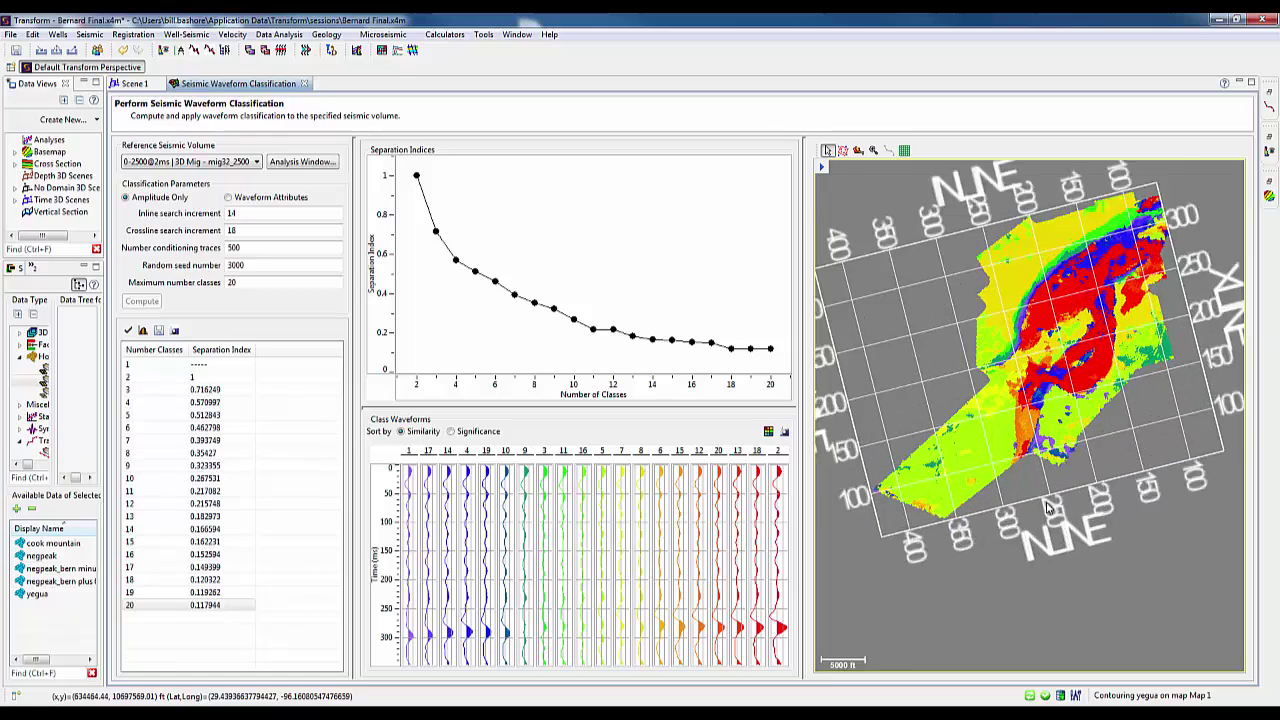
scroll(1048, 508, "up", 3)
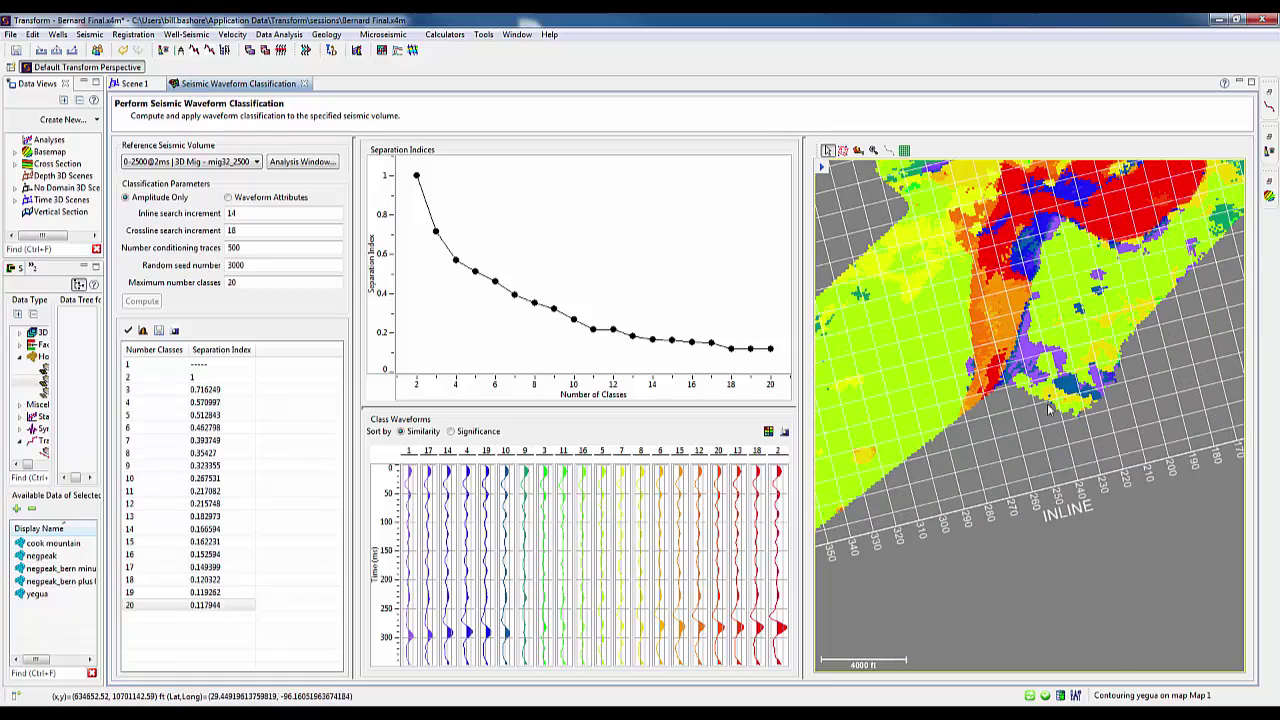
left_click_drag(1040, 443, 970, 555)
scroll(969, 554, "up", 2)
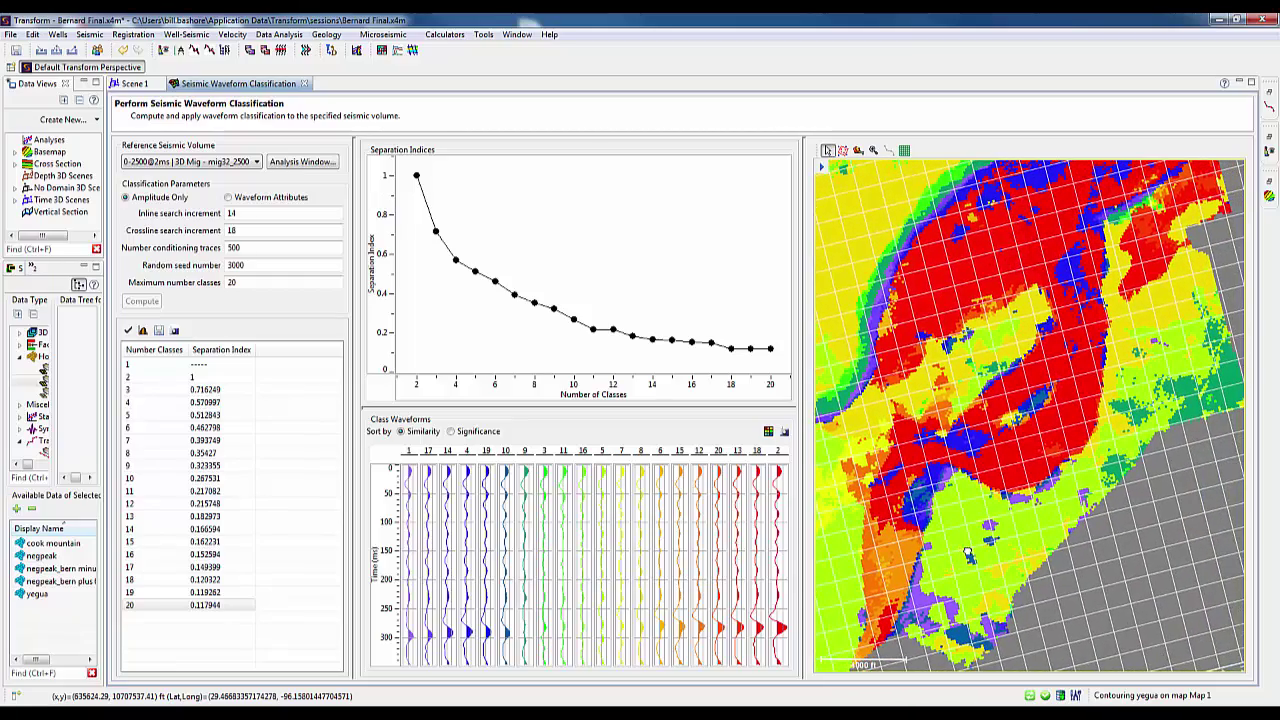
scroll(968, 553, "down", 3)
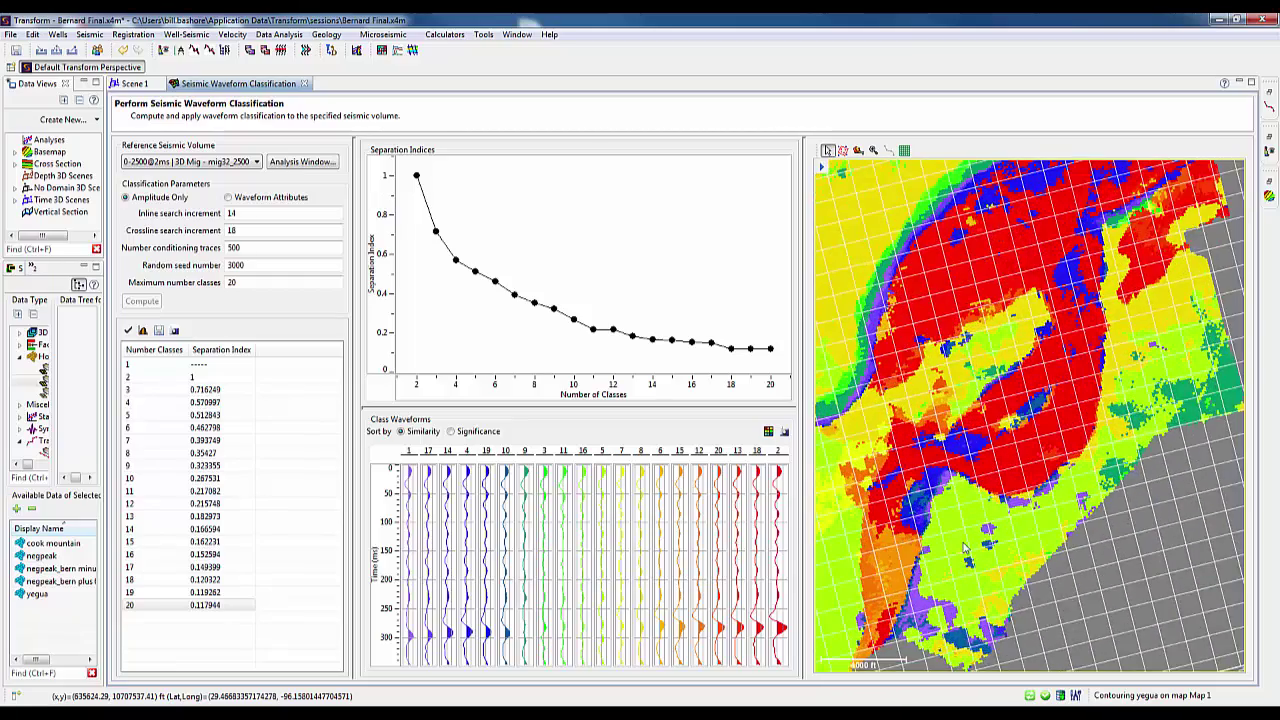
left_click_drag(962, 550, 992, 533)
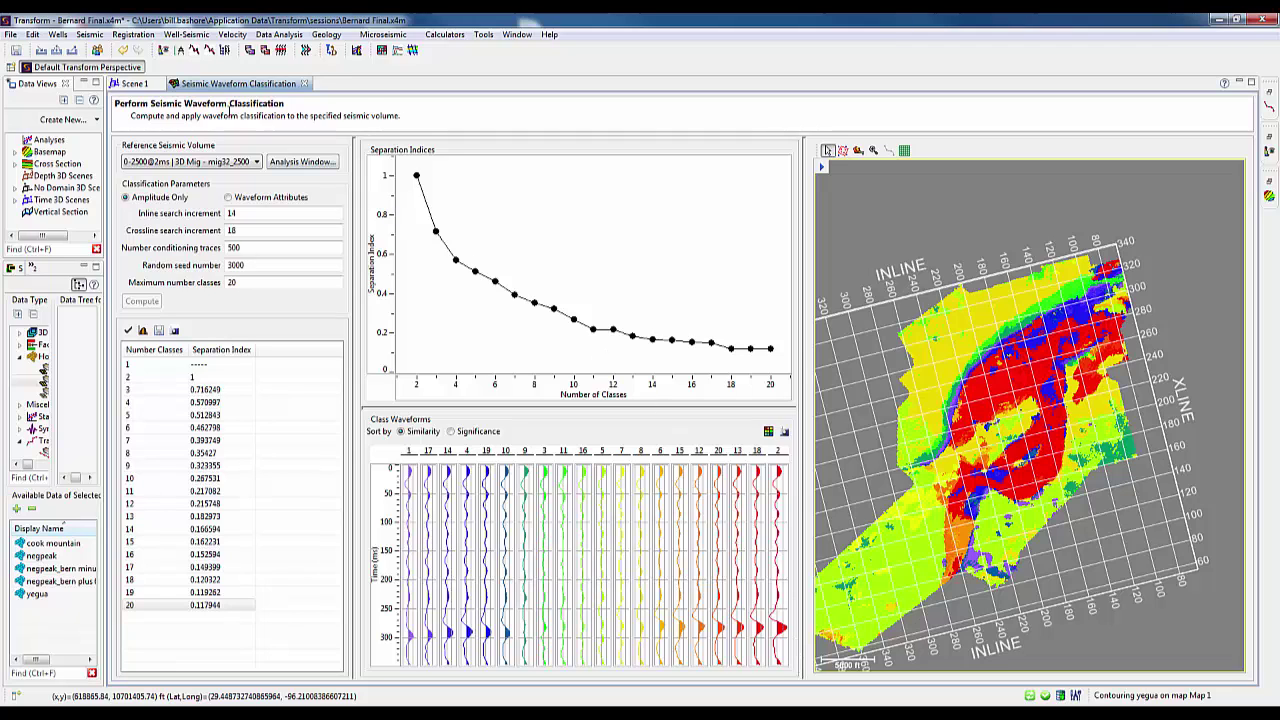
Return to the Scene 1 3D view
left_click(133, 84)
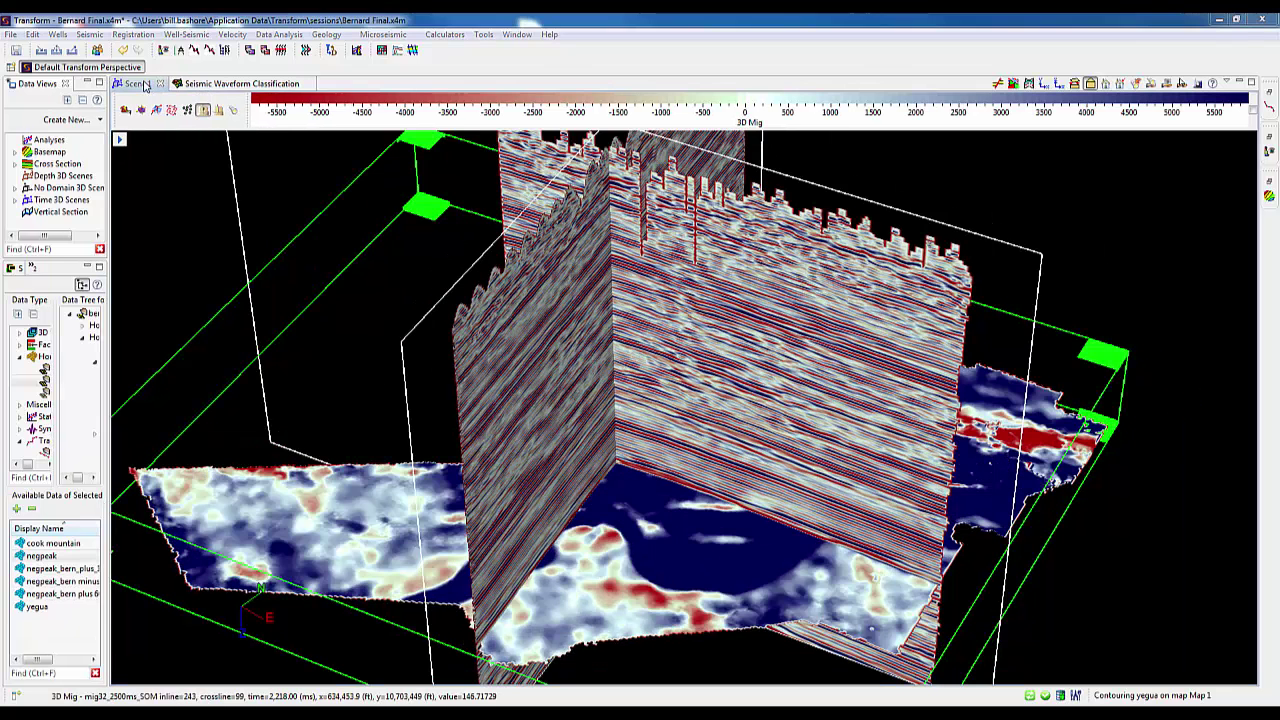
Hide the yegua seismic slice and add the negpeak horizon to the 3D scene, rendered as a surface
left_click(118, 141)
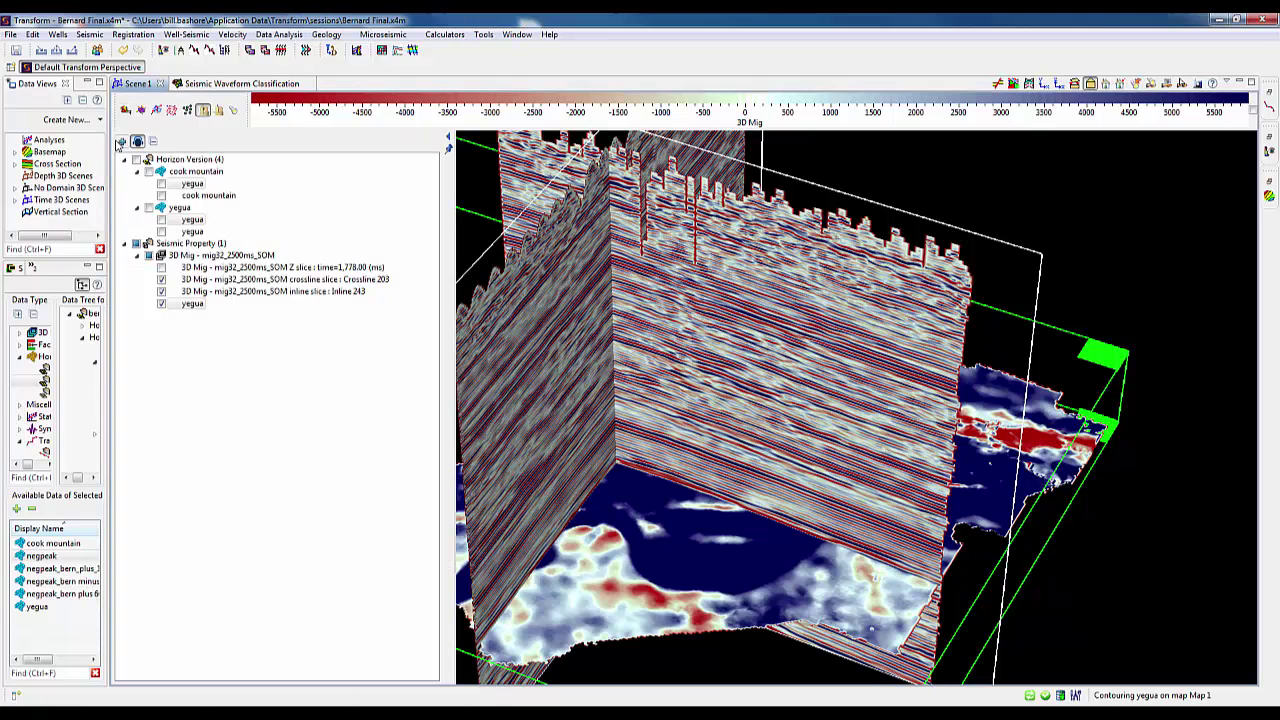
left_click(162, 304)
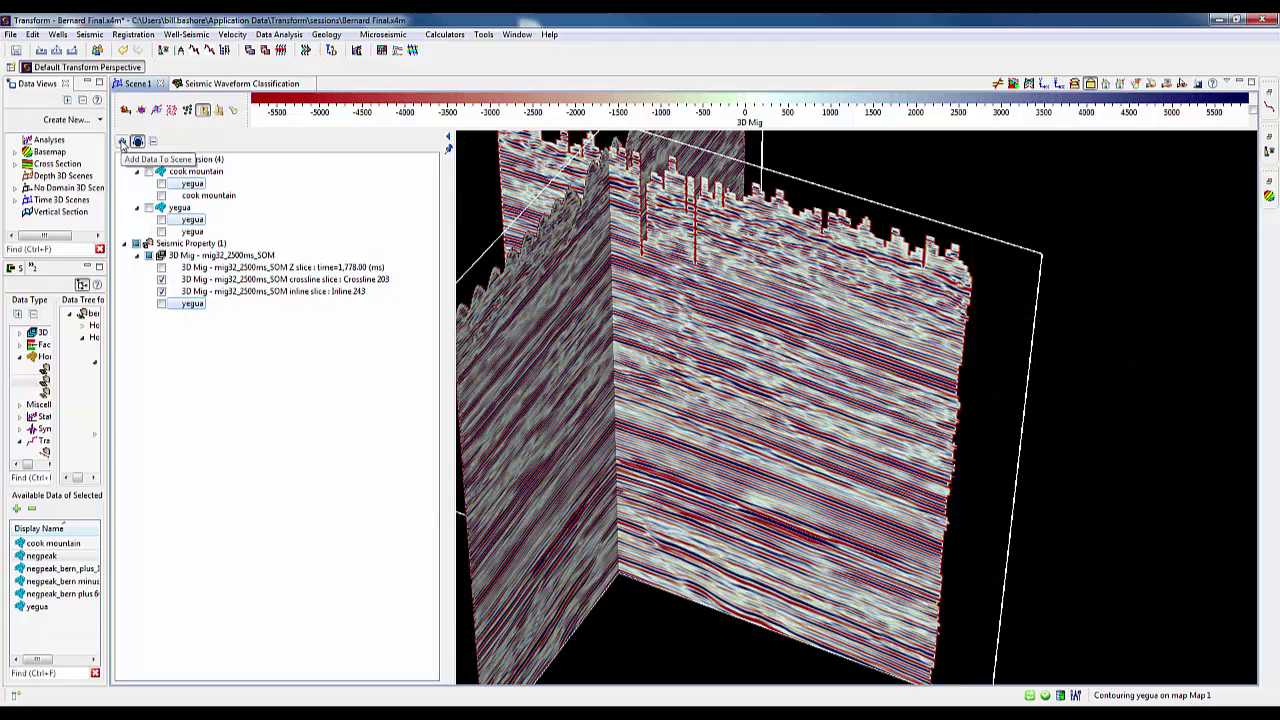
left_click(122, 145)
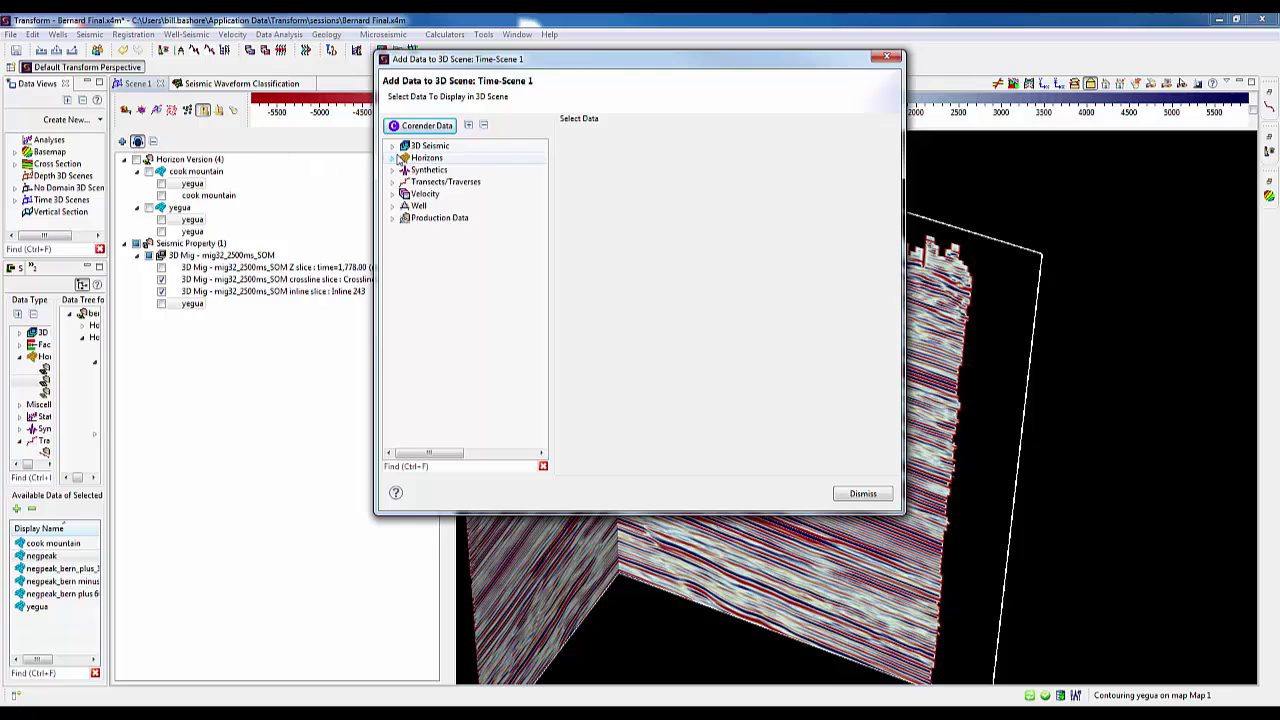
left_click(399, 160)
left_click(425, 172)
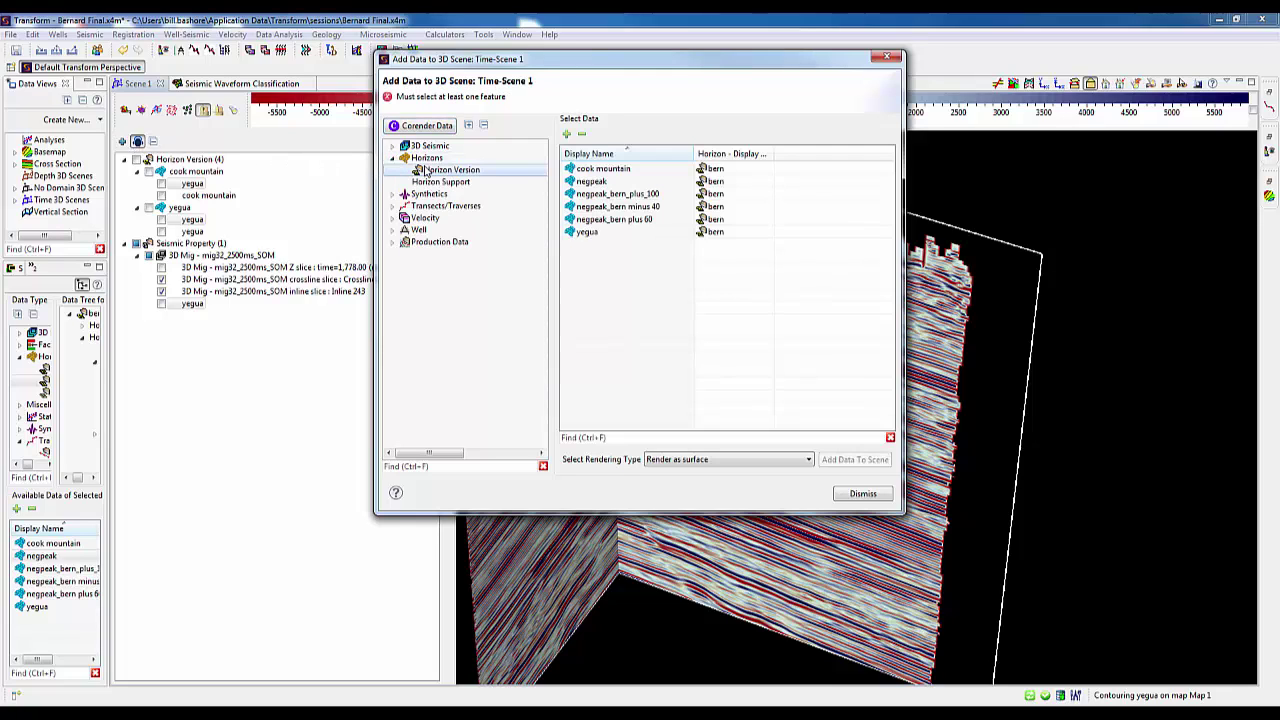
left_click(595, 186)
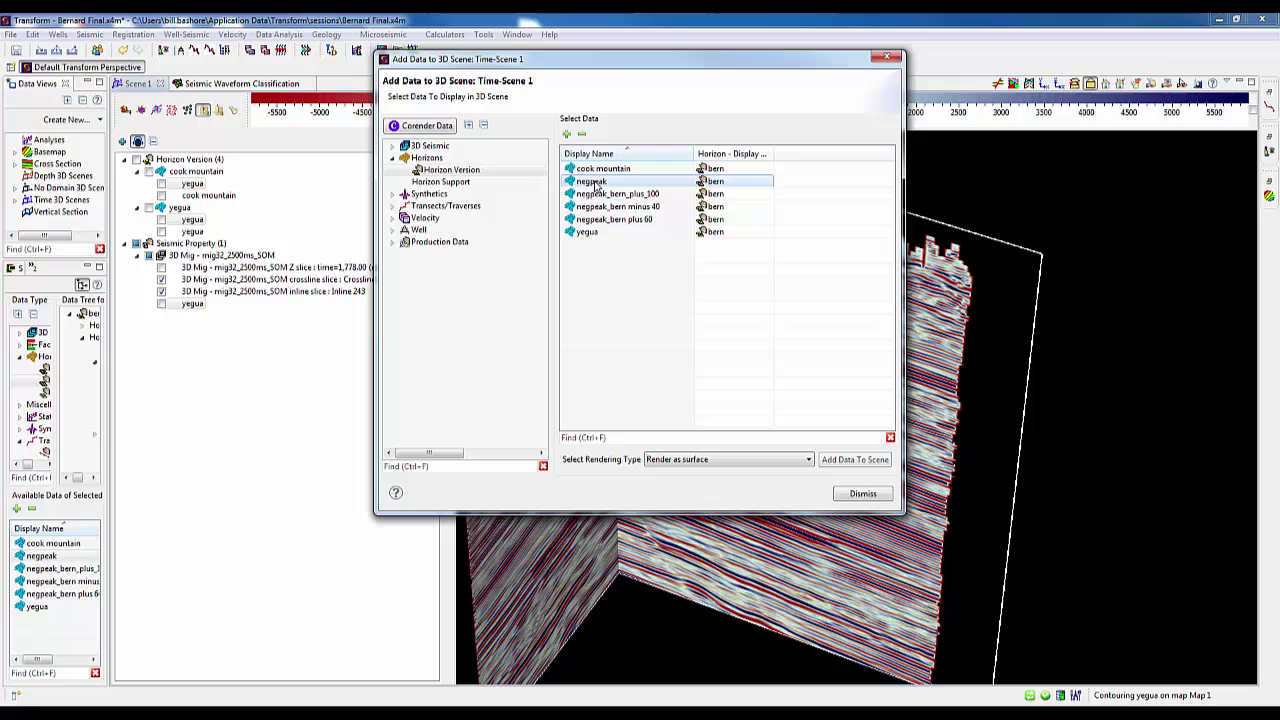
left_click(855, 460)
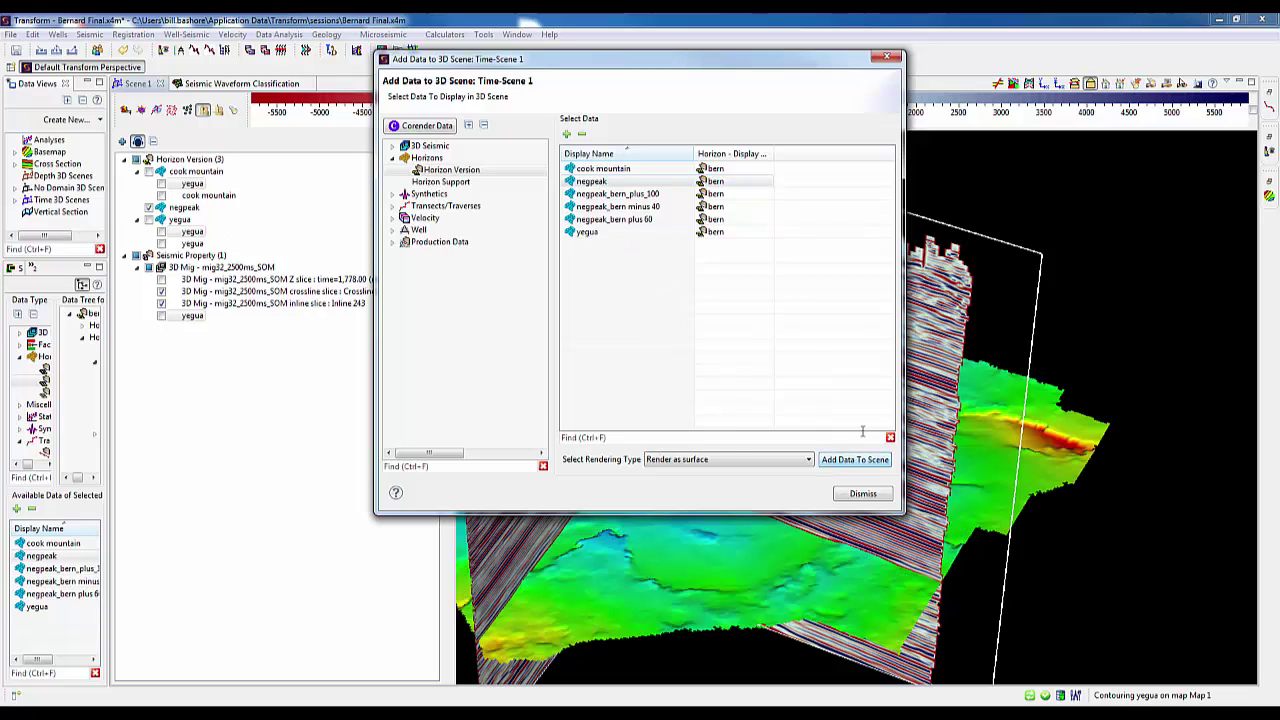
Add the negpeak_bern minus 40 and negpeak_bern_plus_100 horizons to the scene as surfaces and hide the negpeak surface
left_click_drag(808, 70, 342, 92)
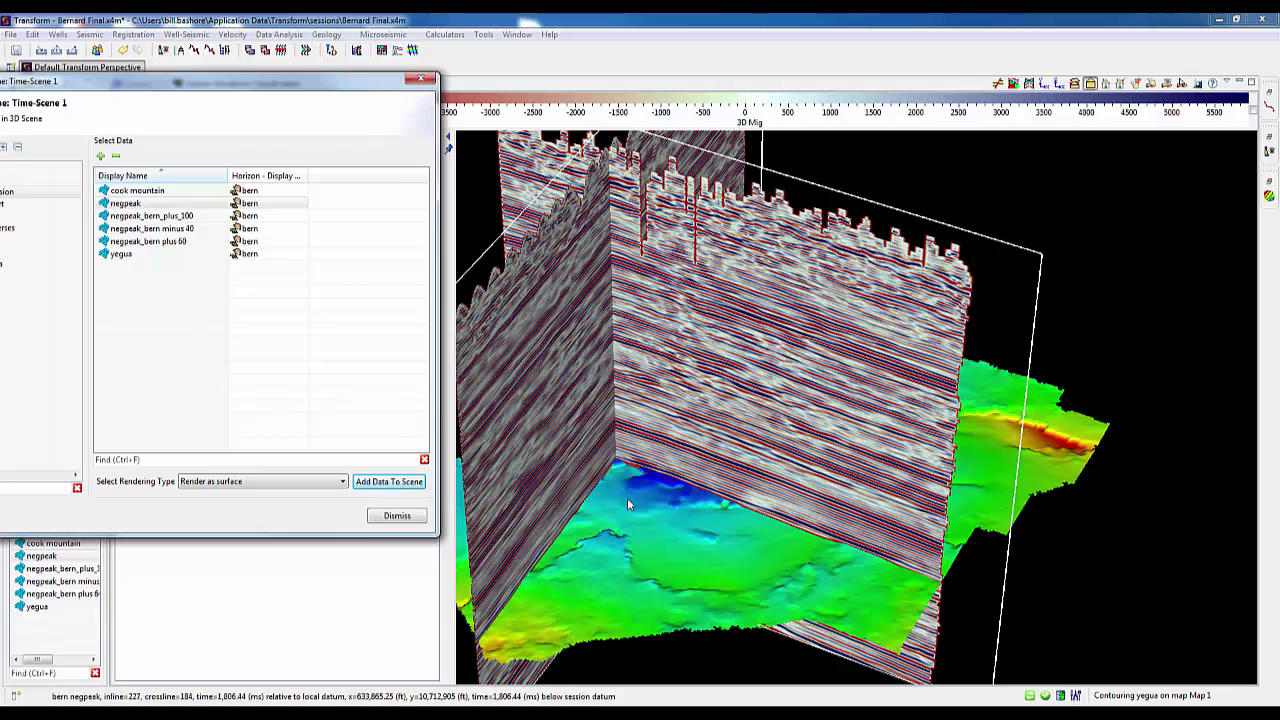
left_click_drag(634, 503, 733, 431)
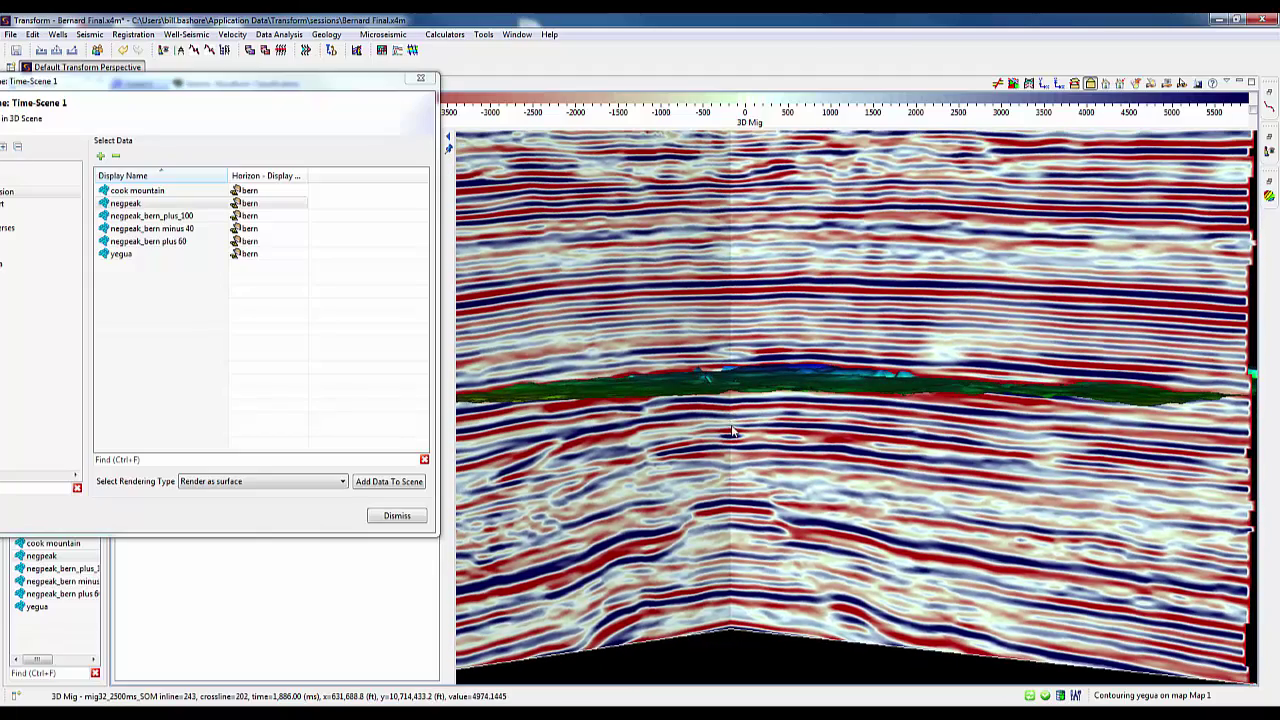
left_click(164, 230)
left_click(383, 483)
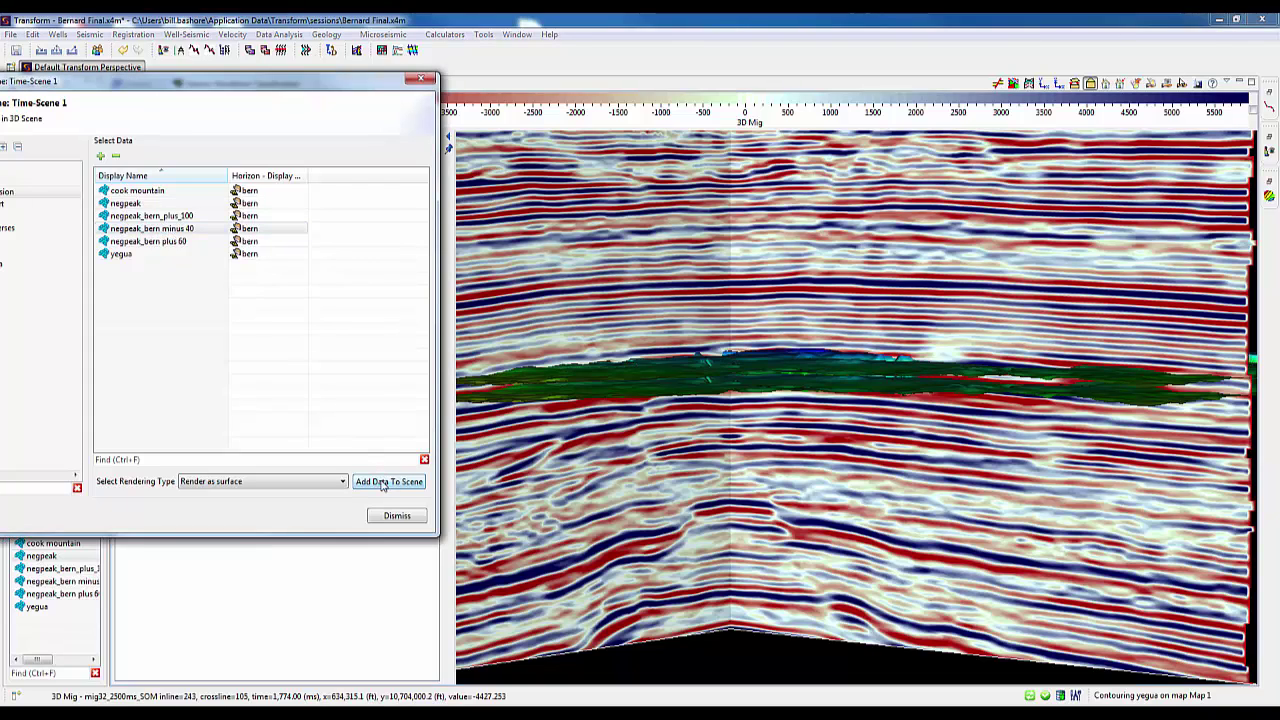
left_click(163, 220)
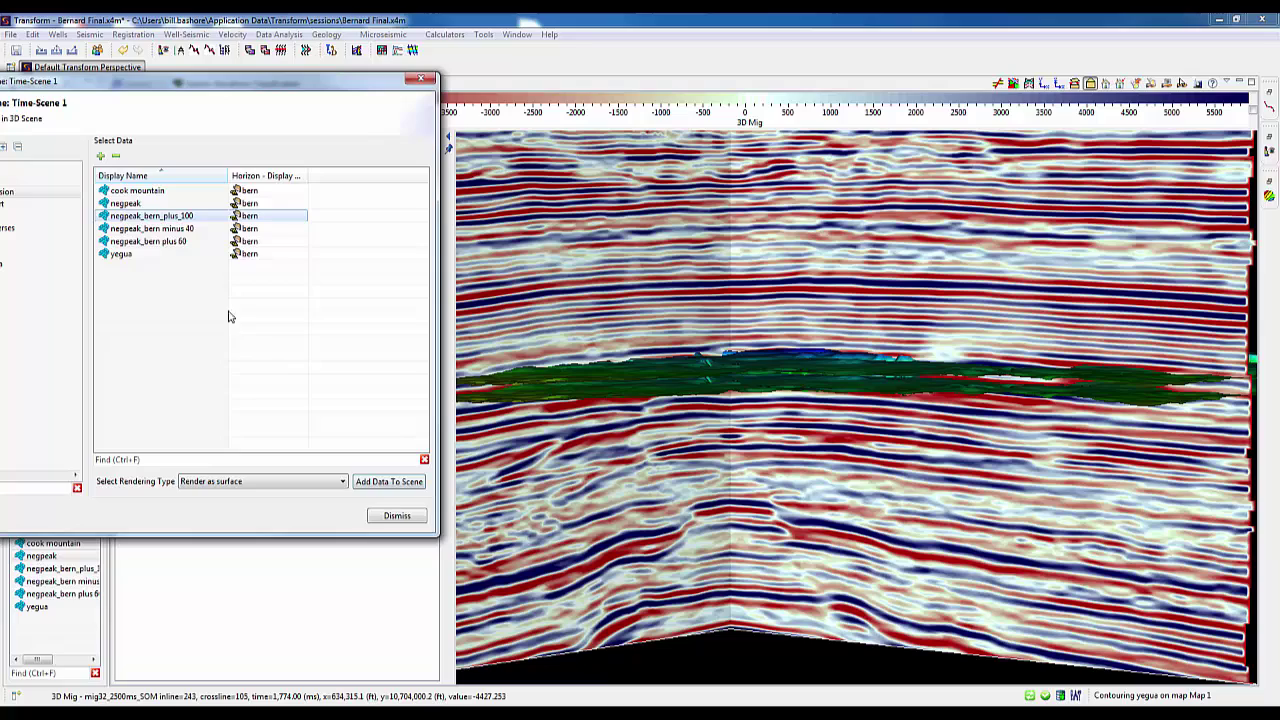
left_click(396, 484)
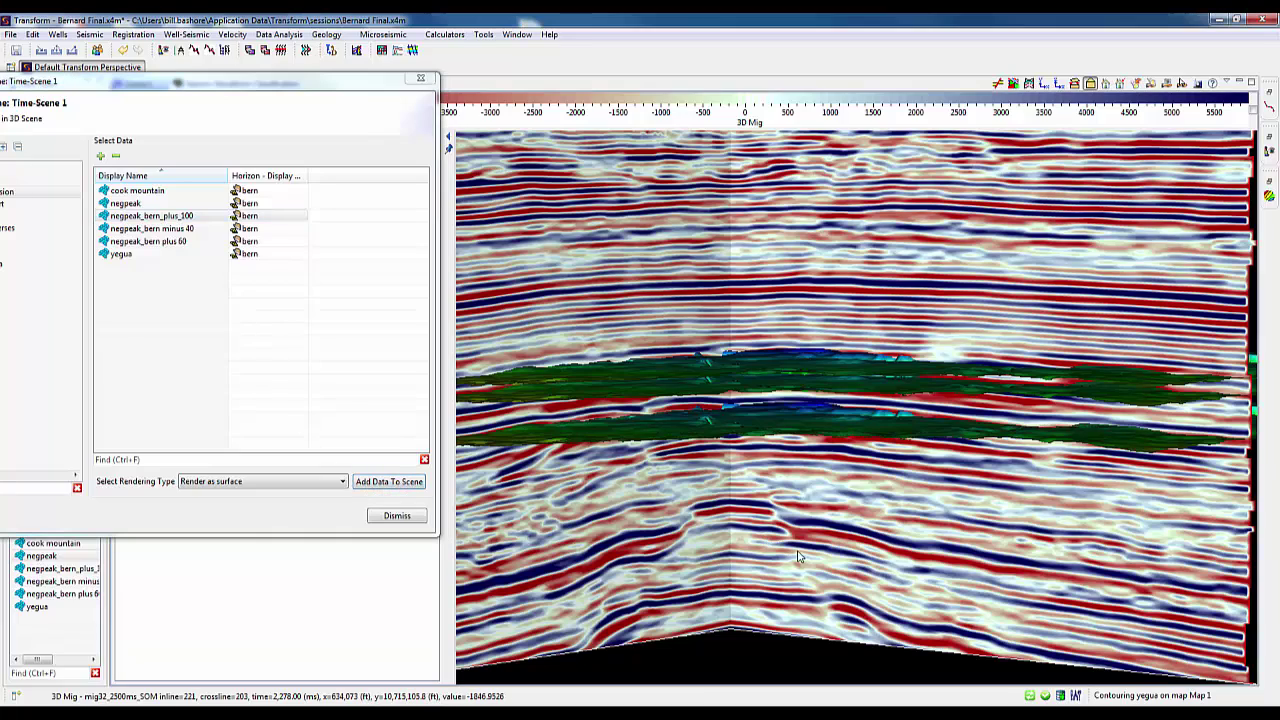
left_click_drag(740, 600, 790, 588)
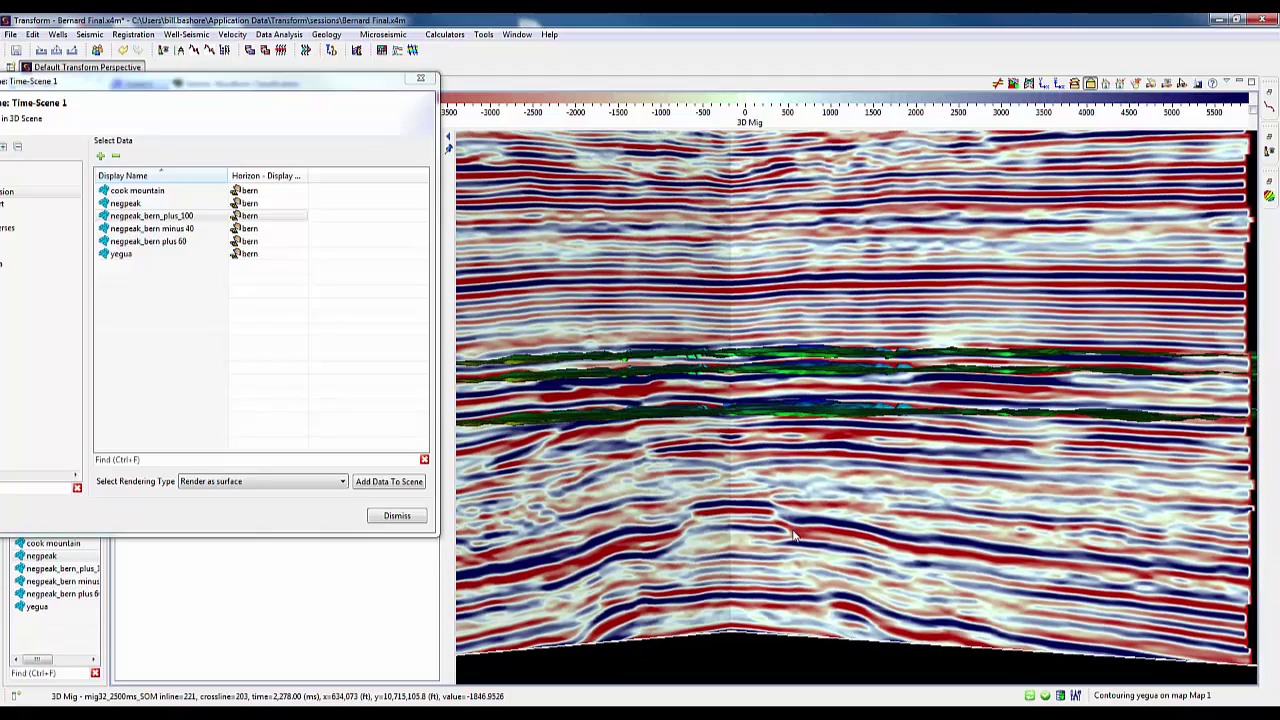
left_click(391, 518)
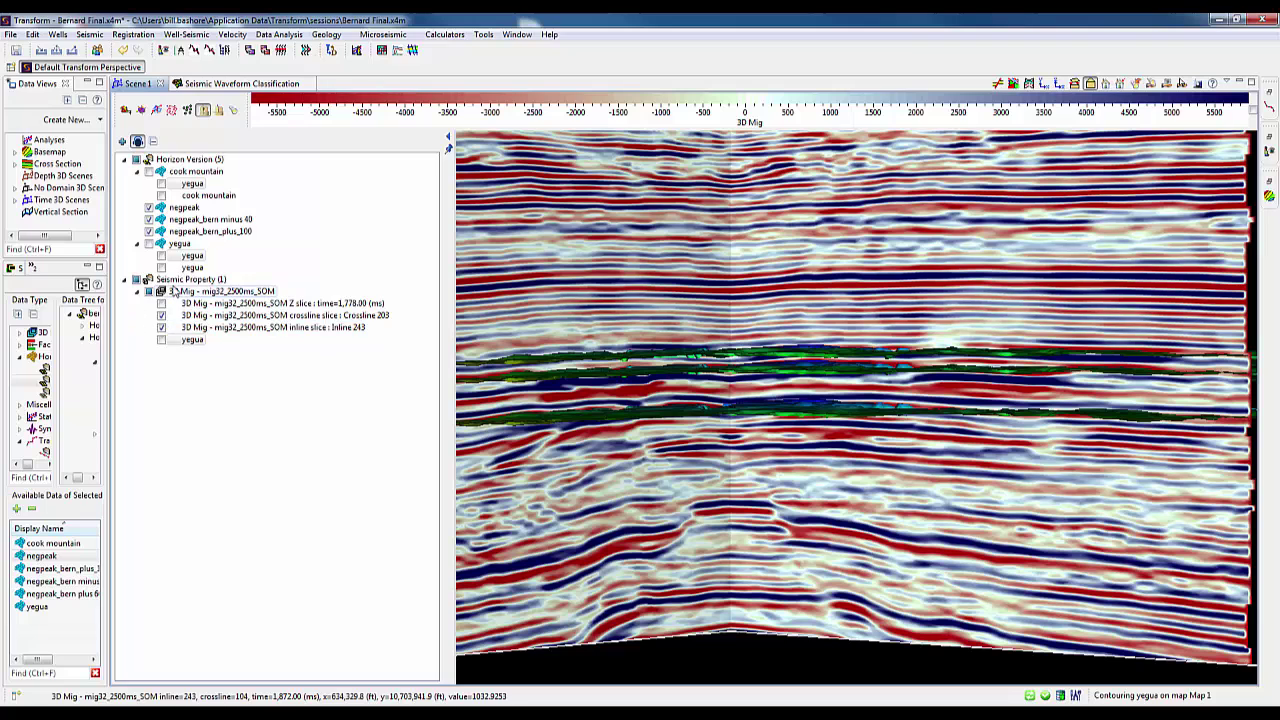
left_click(149, 207)
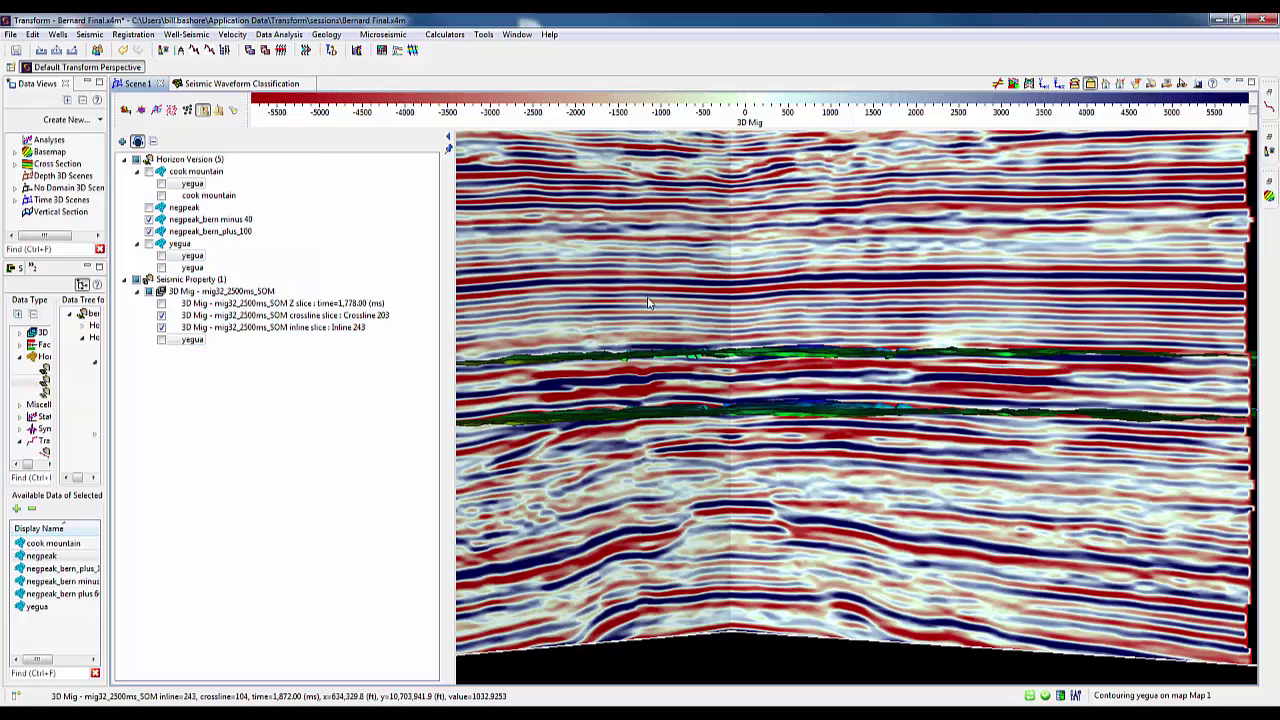
left_click_drag(638, 231, 712, 240)
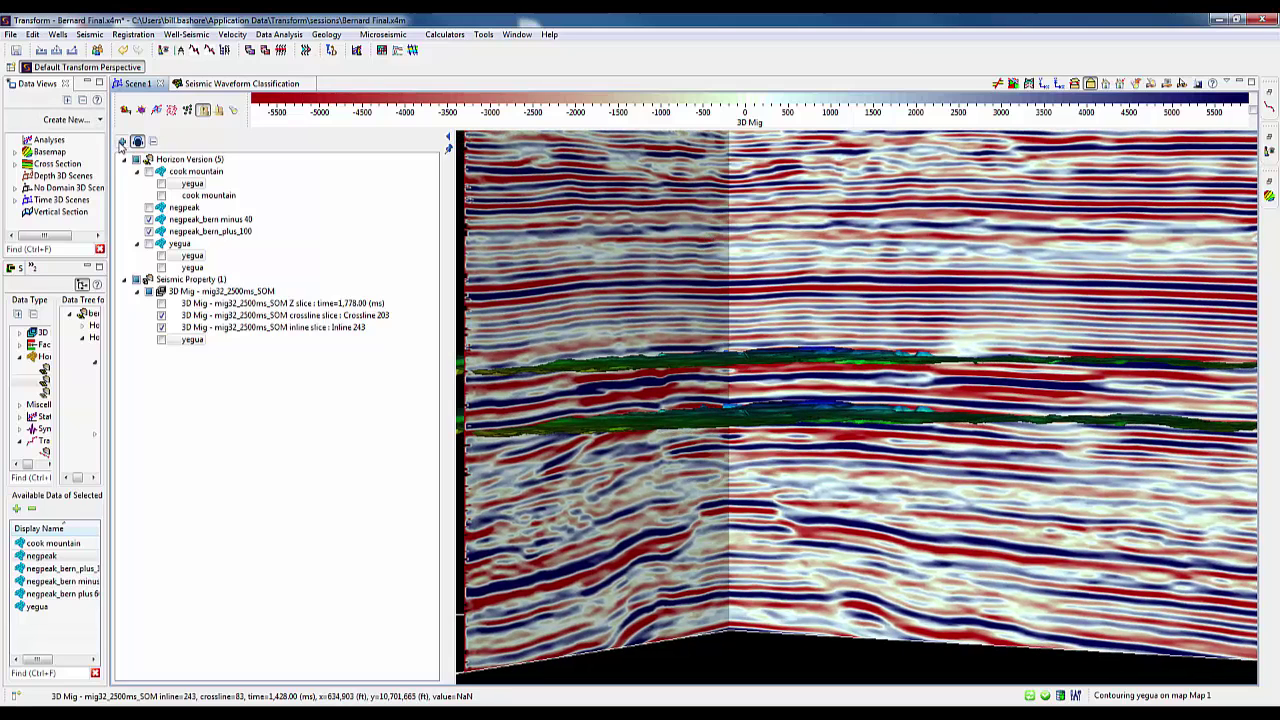
Add a corendered stratal slice from 2 Horizon Versions, using negpeak_bern minus 40, negpeak_bern_plus_100 and the 3D Mig - mig32_2500ms_SOM seismic property
left_click(121, 143)
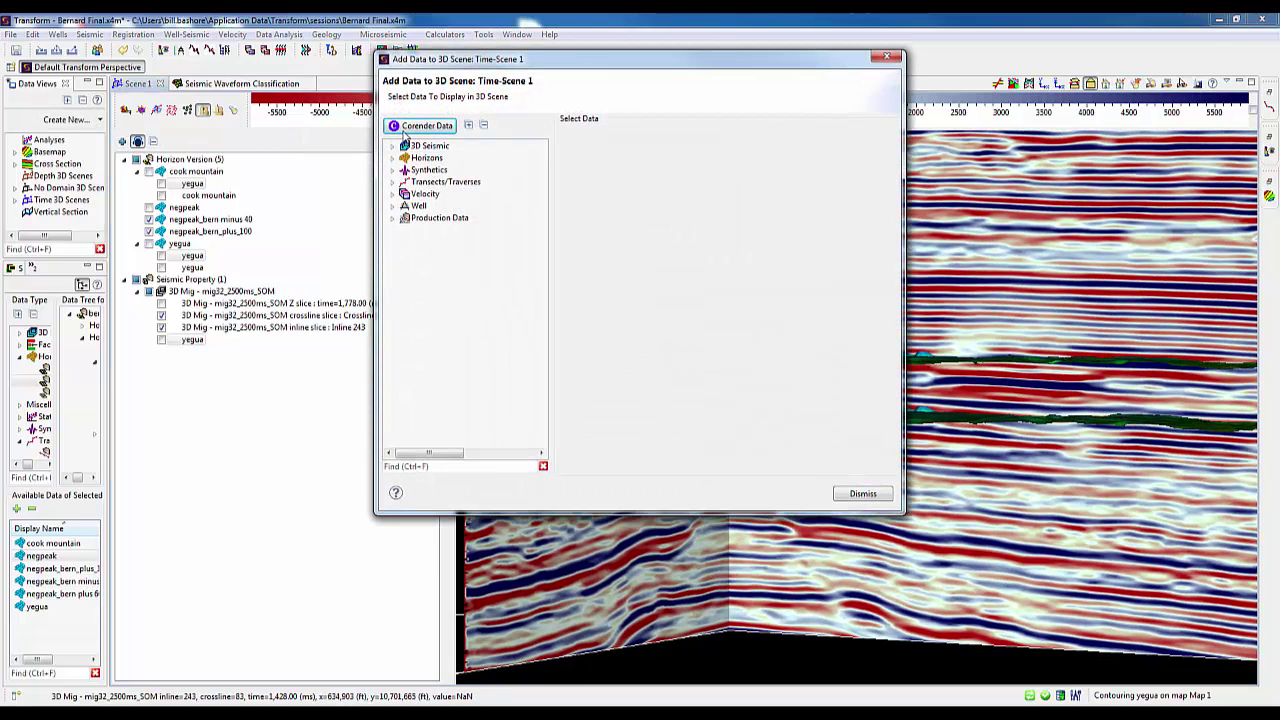
left_click(410, 128)
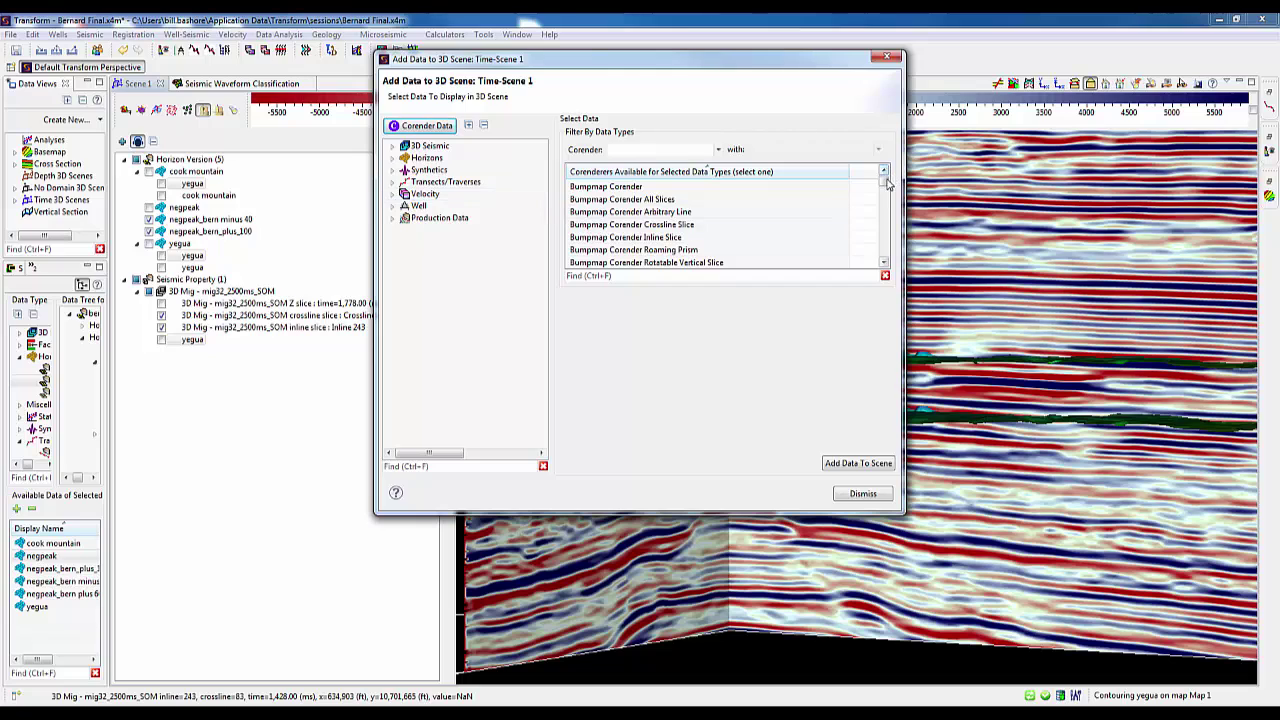
left_click_drag(887, 180, 889, 220)
left_click(782, 237)
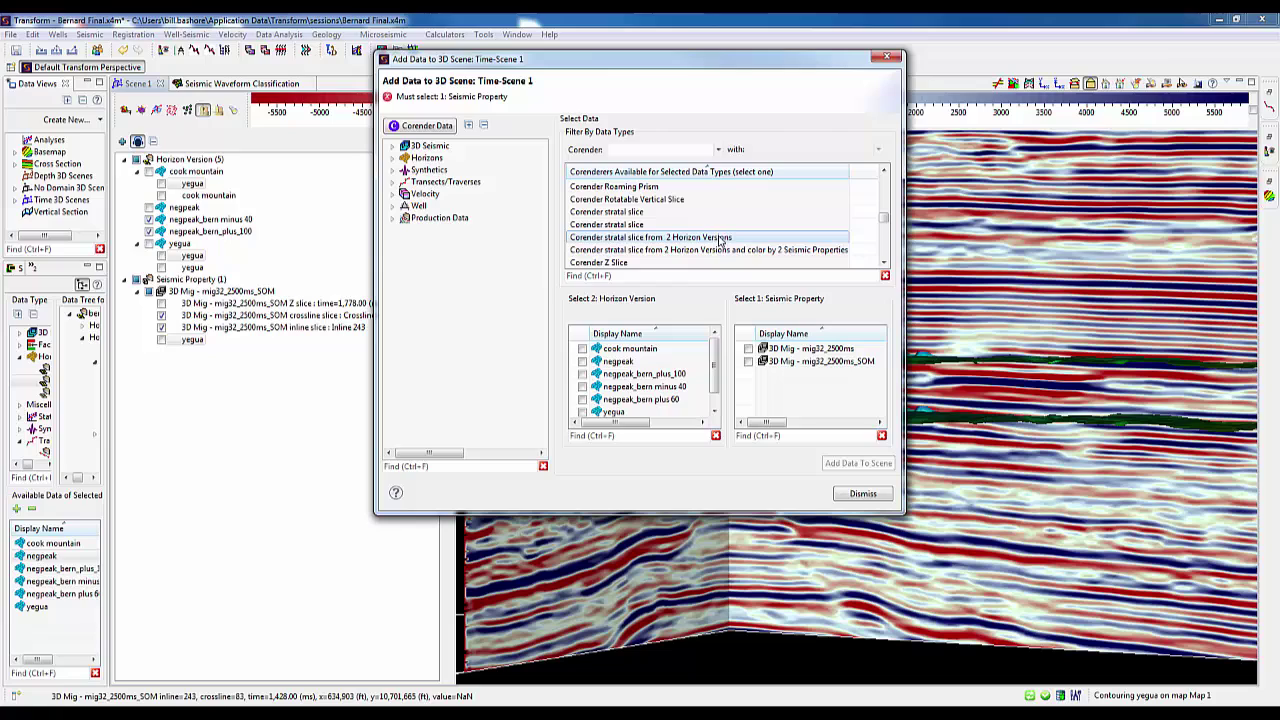
left_click(586, 387)
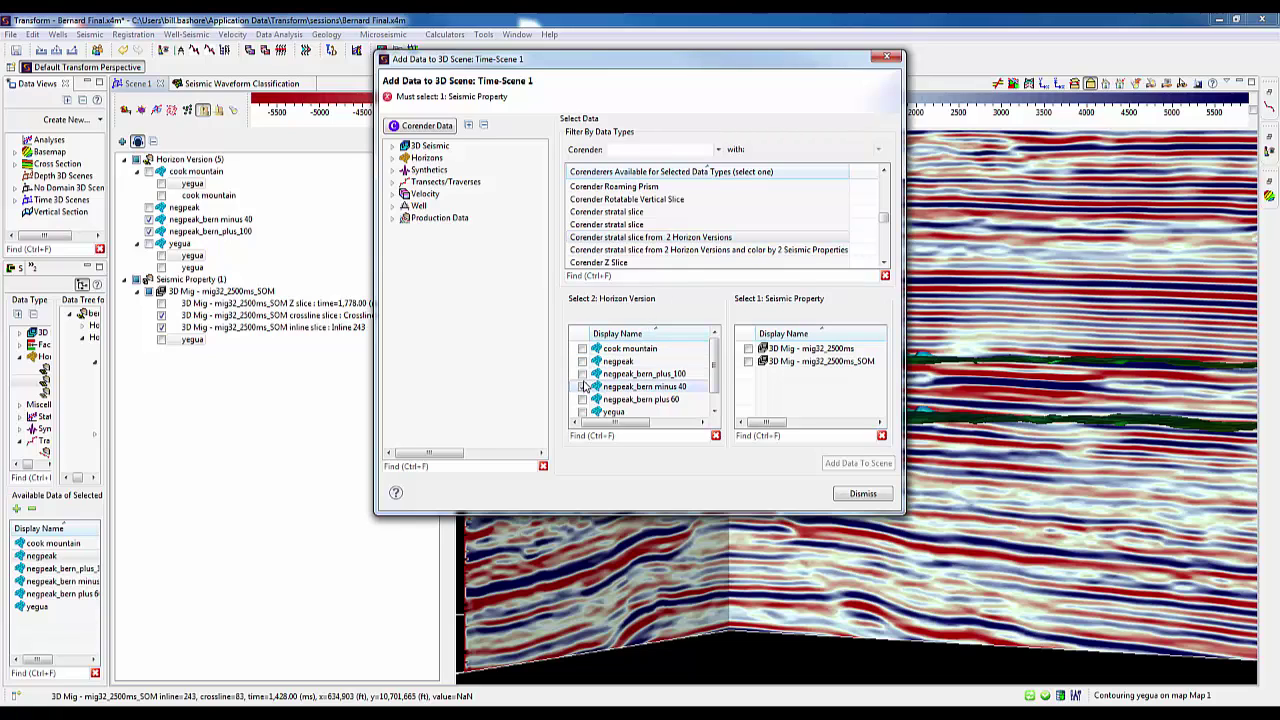
left_click(582, 374)
left_click(748, 361)
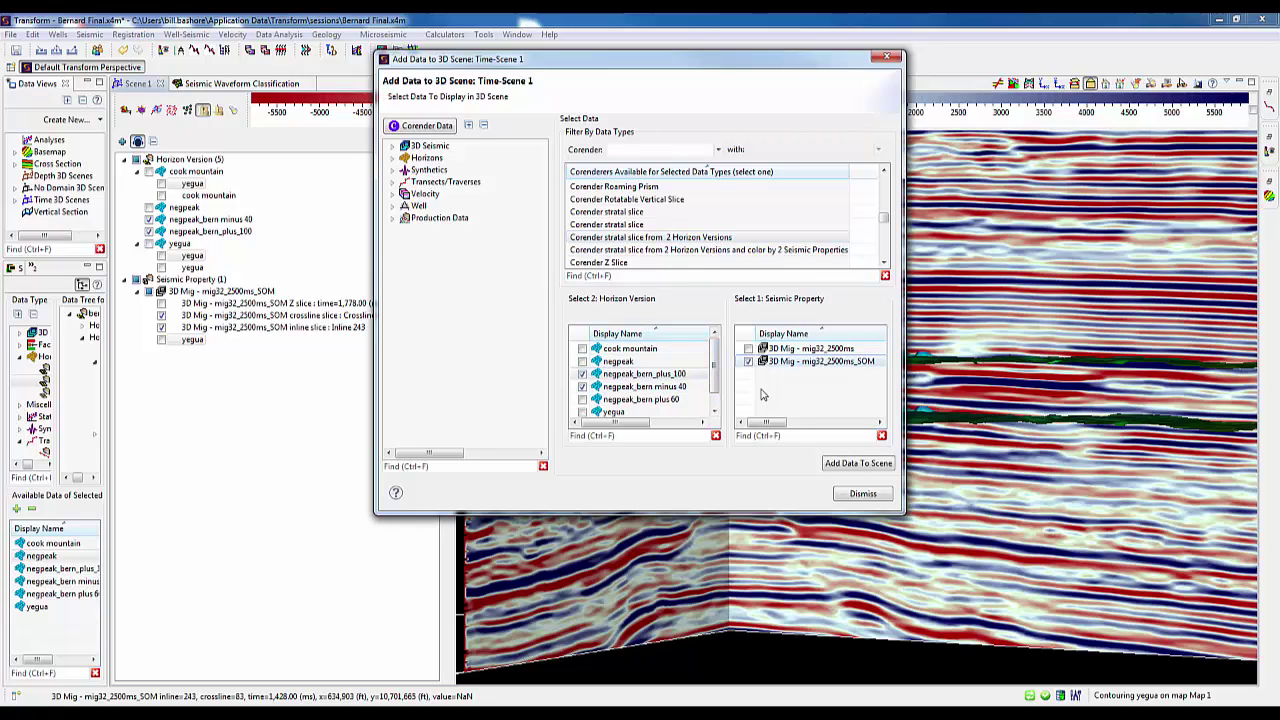
left_click(840, 464)
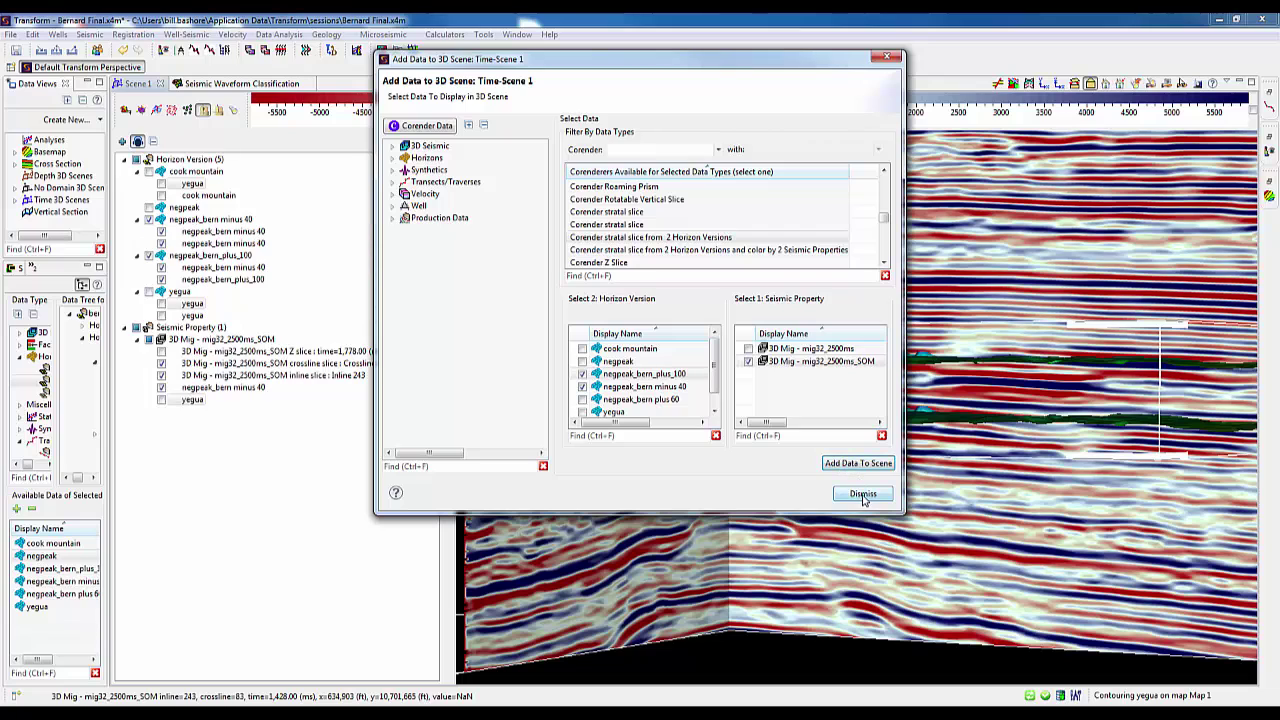
left_click(863, 494)
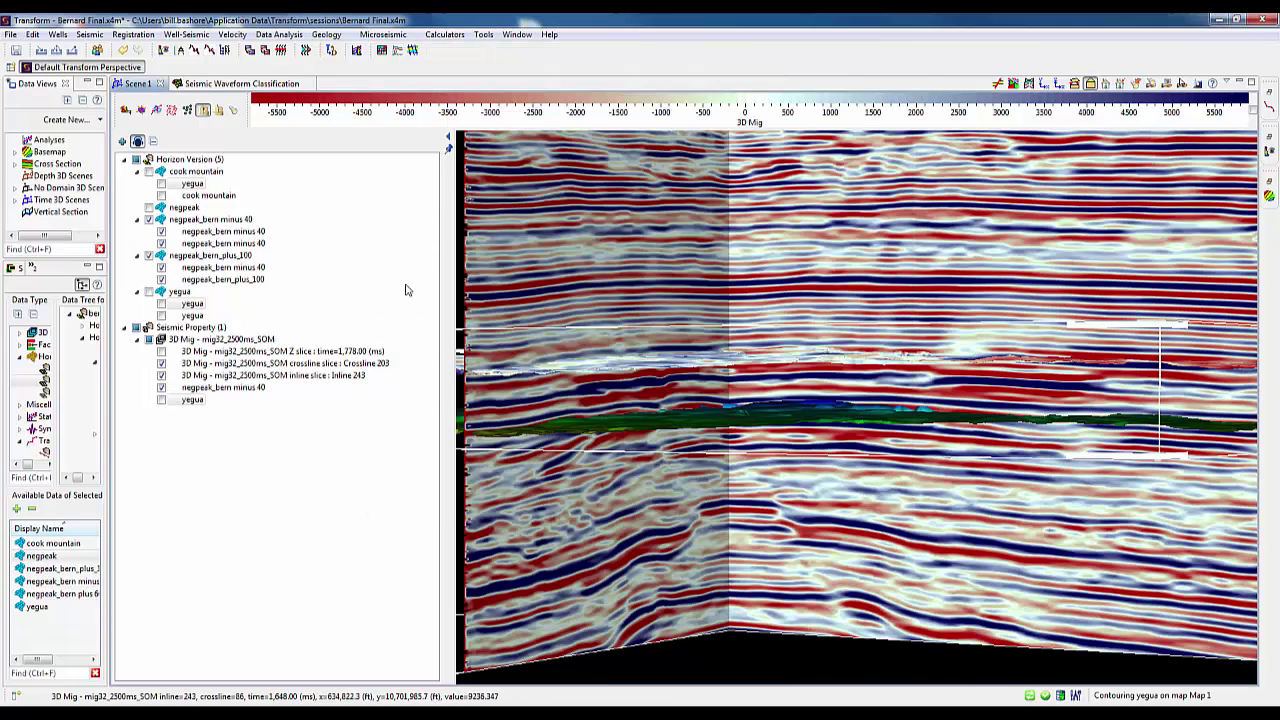
Hide both bounding horizon surfaces and the Crossline 203 and Inline 243 slices, leaving only the stratal slice displayed
left_click(161, 279)
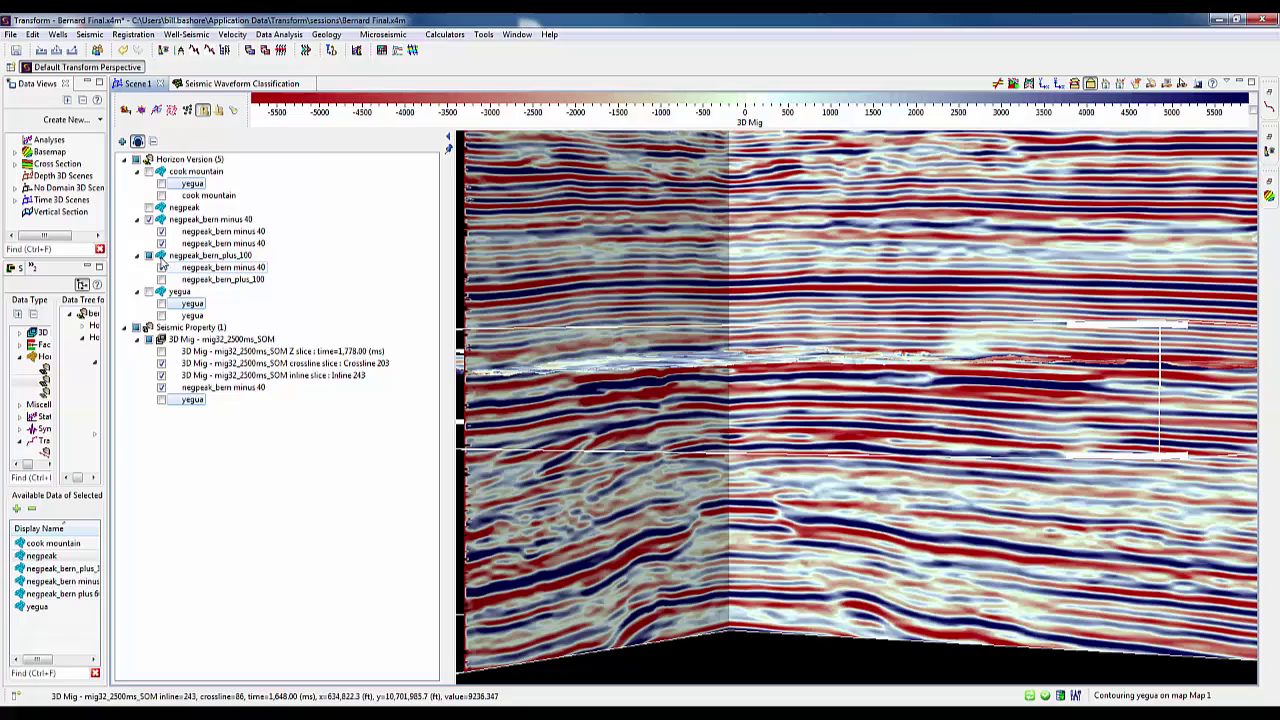
left_click_drag(900, 330, 830, 410)
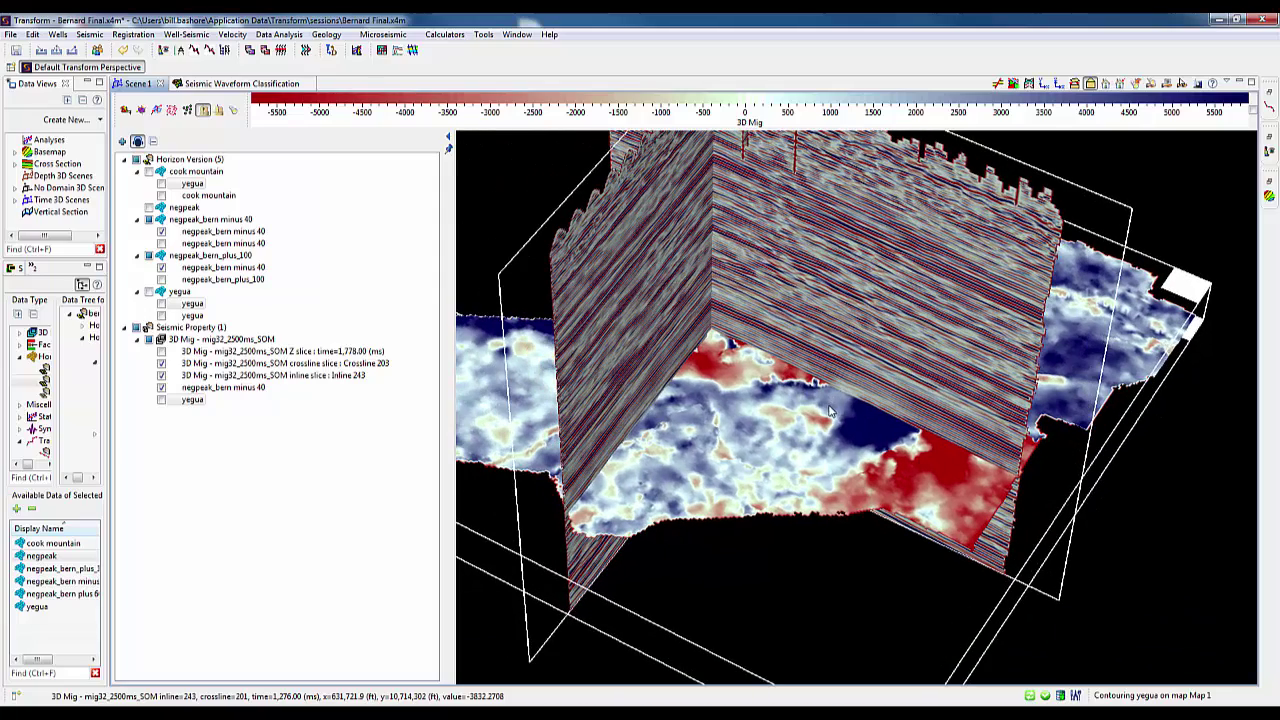
left_click(161, 364)
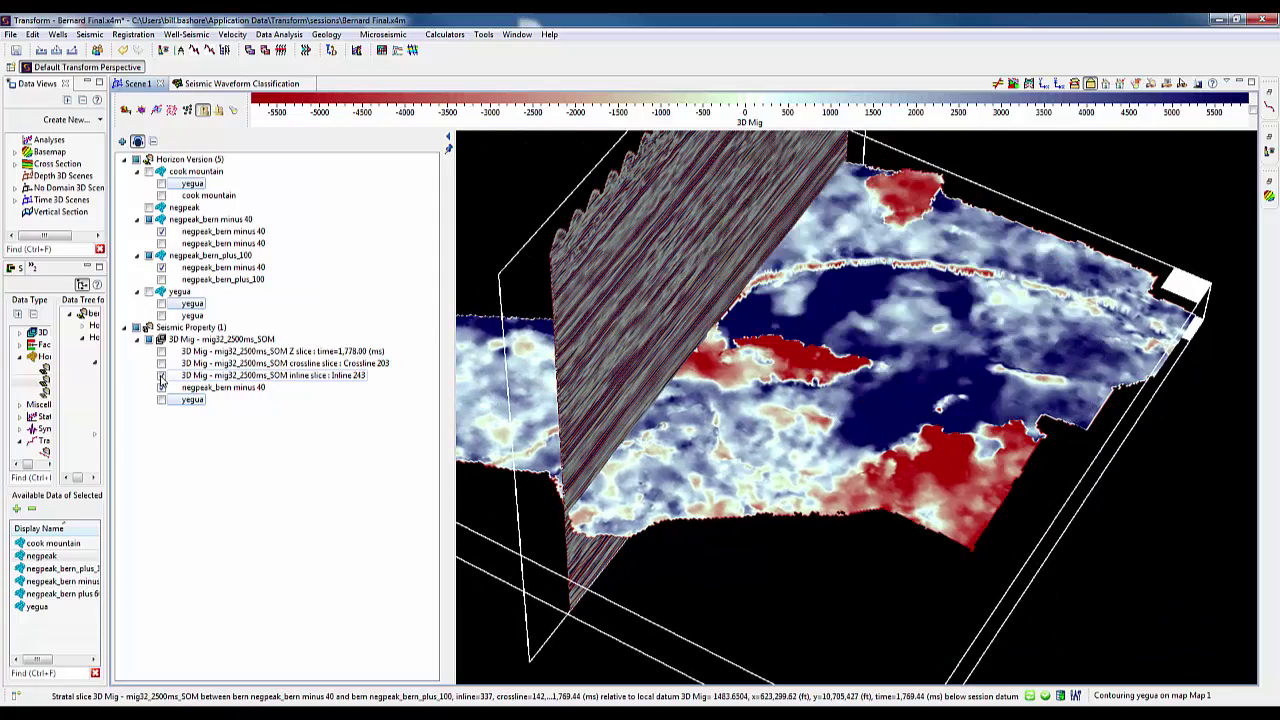
left_click(161, 376)
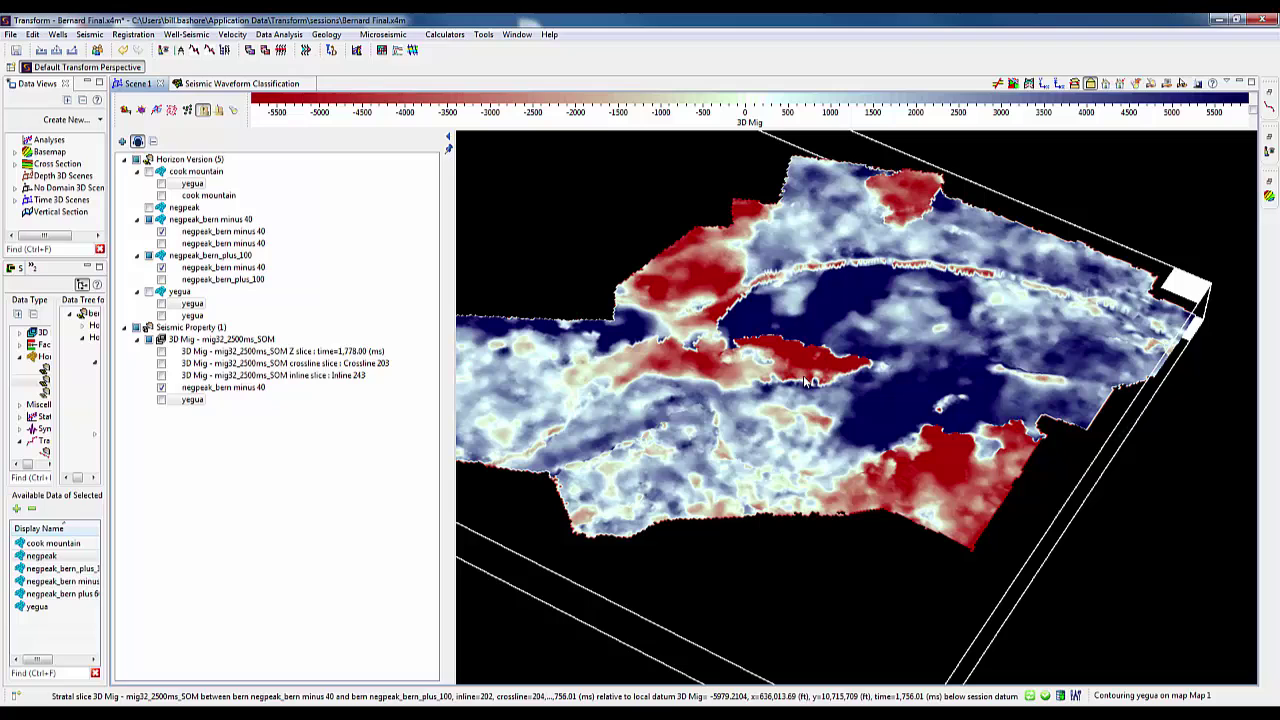
Step the stratal slice down to slice 128 to examine the channel features, and collapse the scene's object tree
scroll(810, 376, "down", 2)
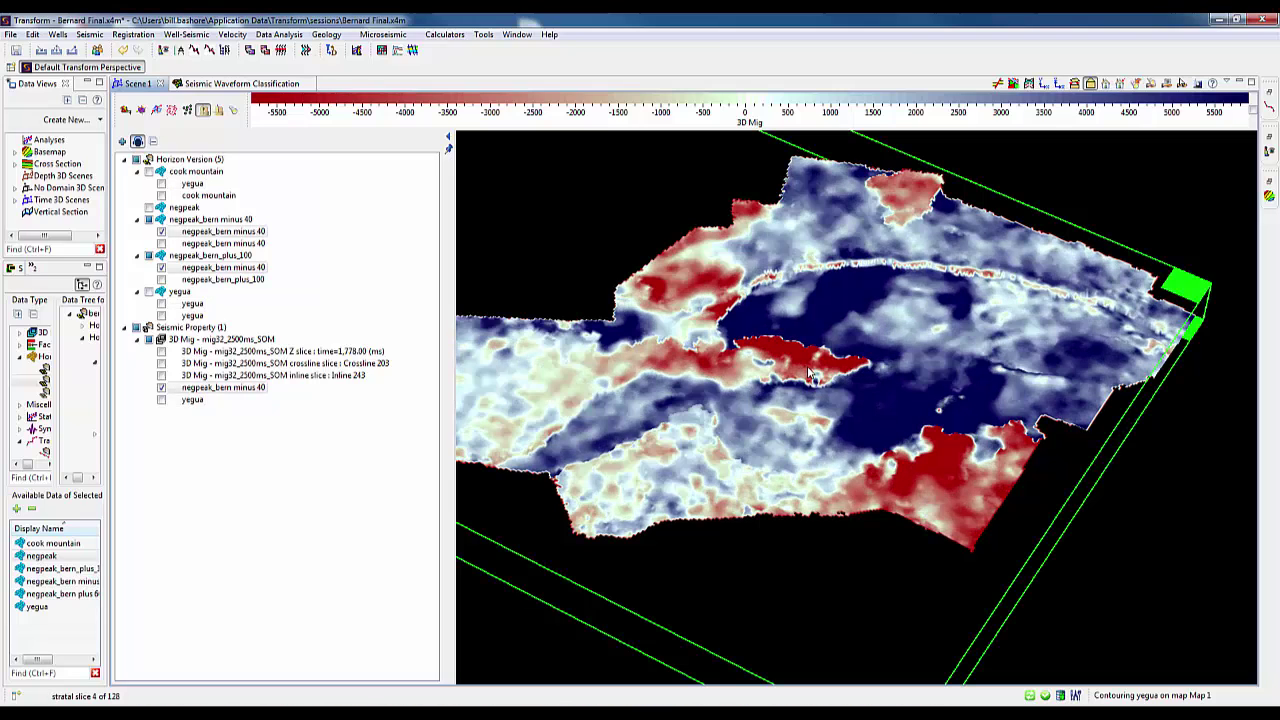
scroll(810, 376, "down", 6)
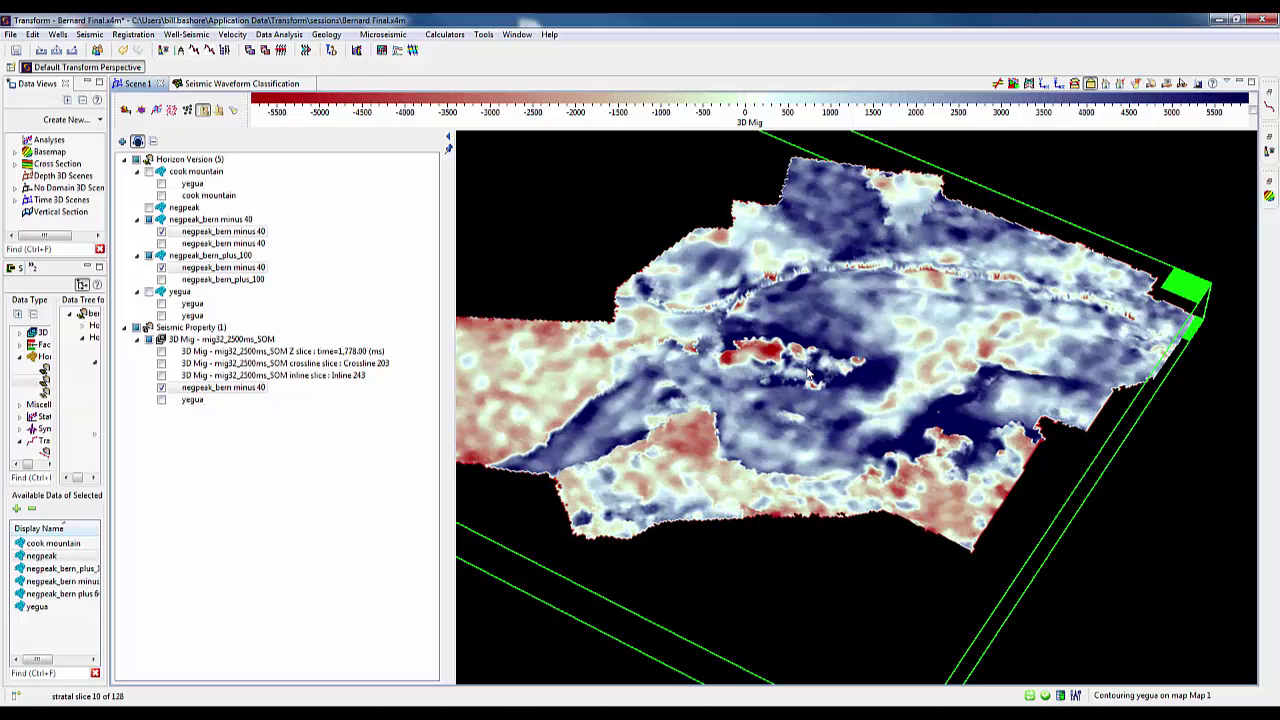
scroll(810, 376, "down", 8)
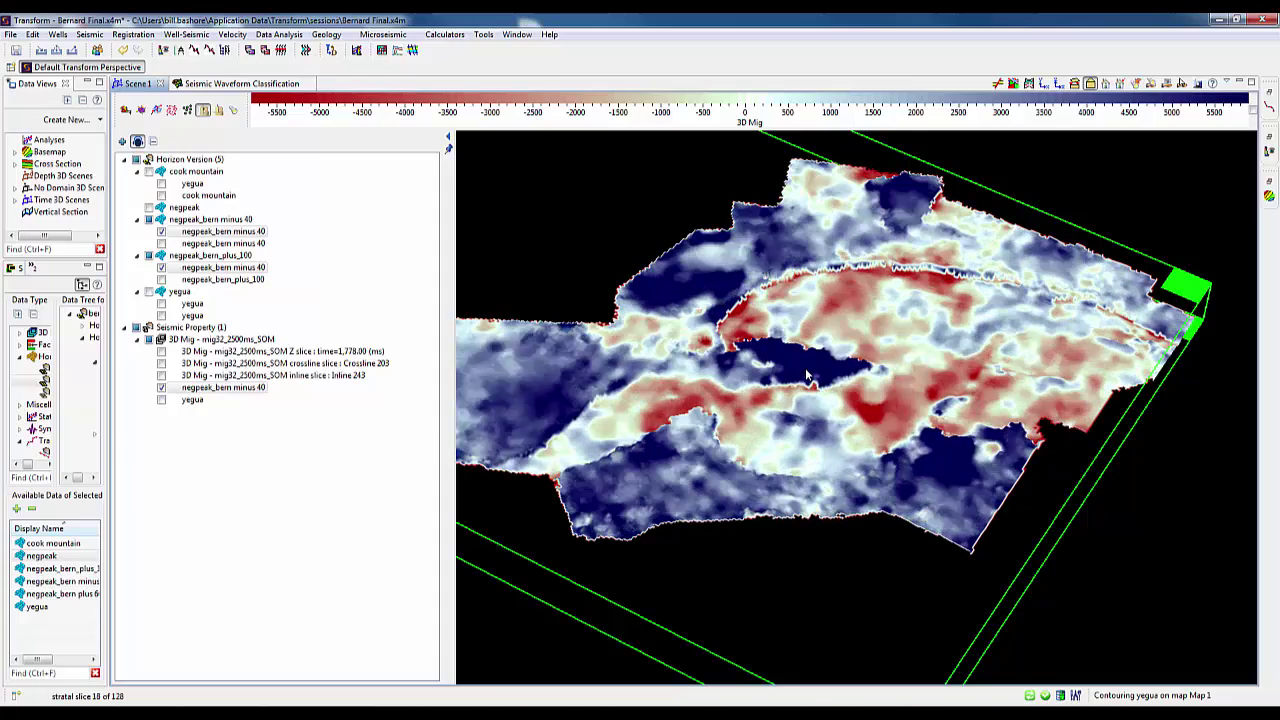
scroll(808, 375, "down", 7)
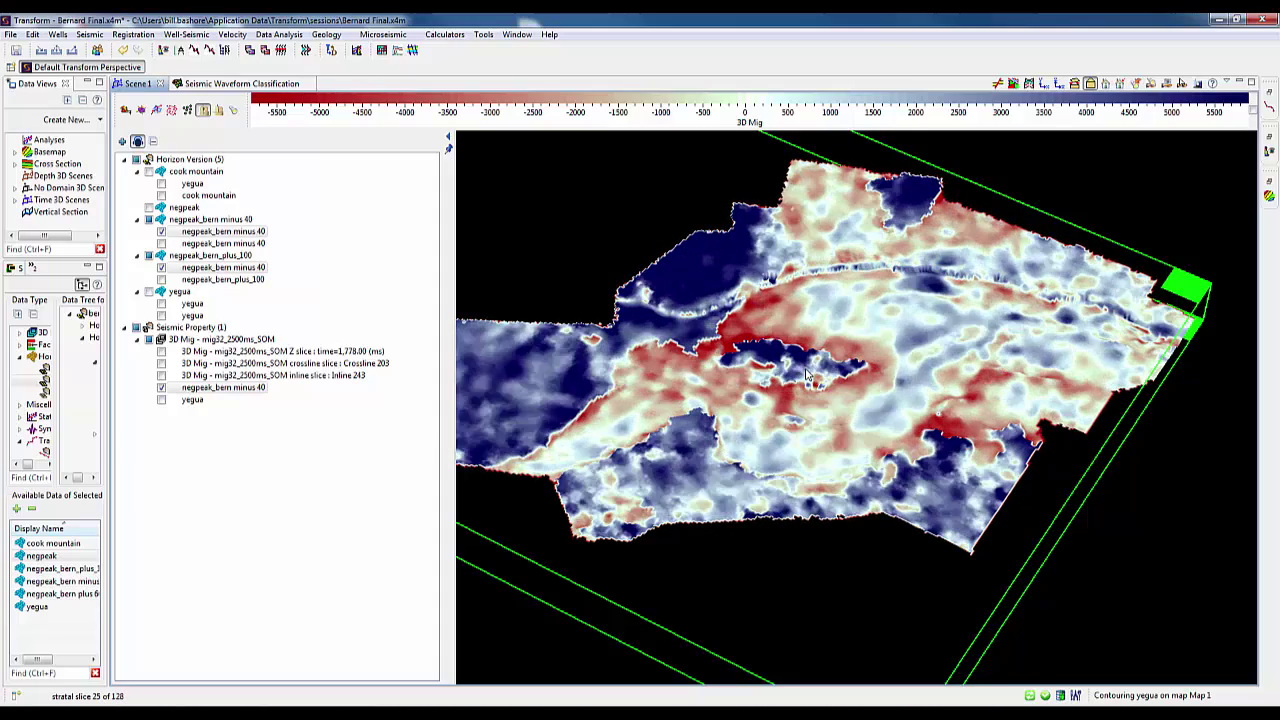
scroll(808, 375, "down", 2)
scroll(808, 375, "down", 6)
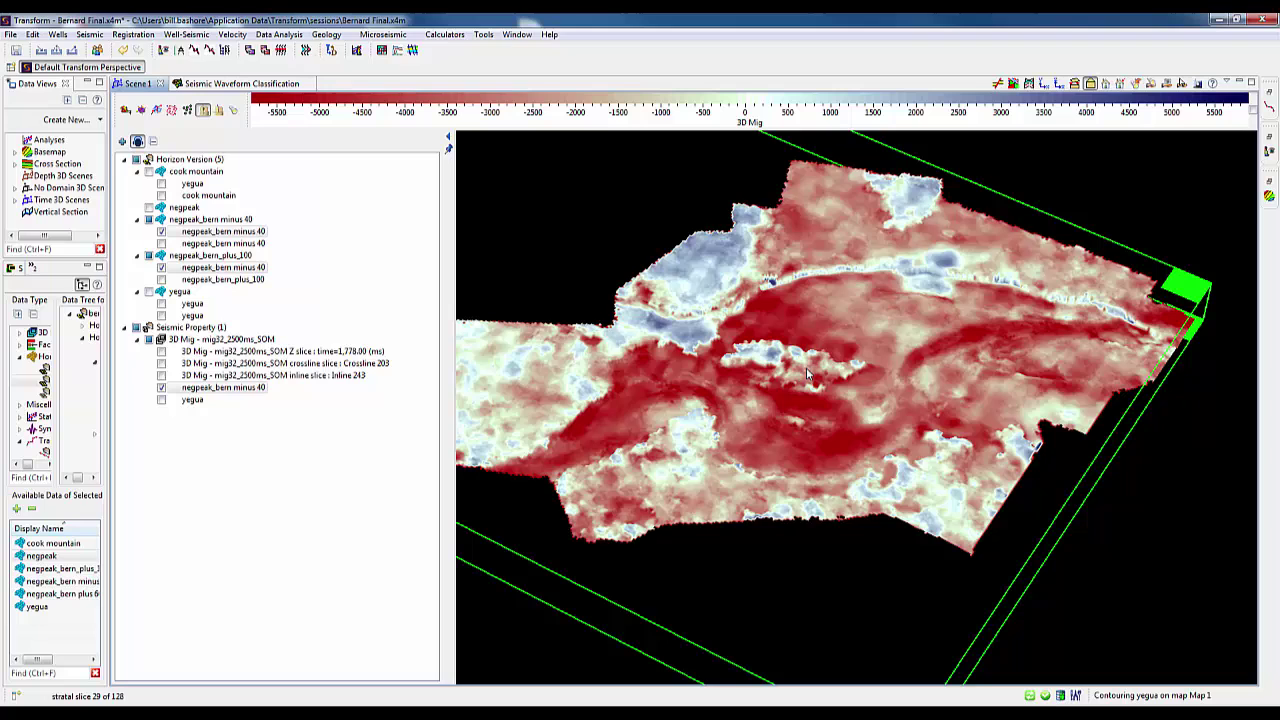
scroll(806, 367, "down", 1)
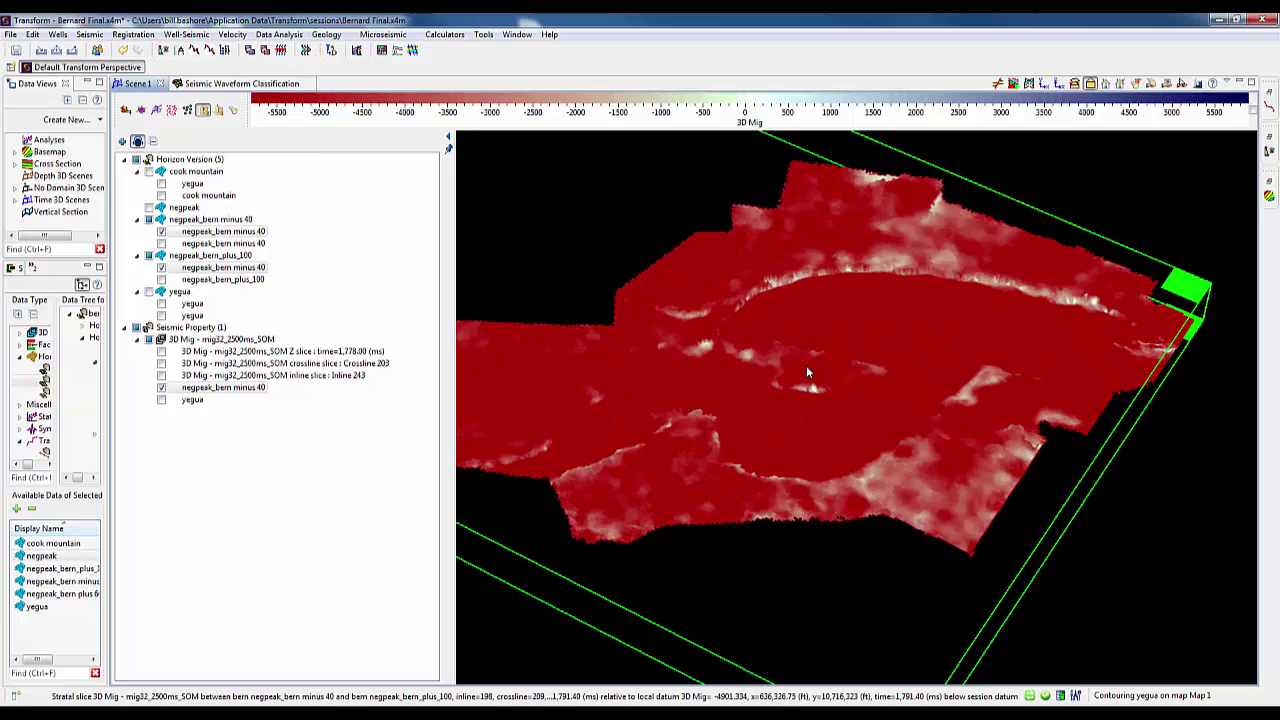
scroll(806, 365, "down", 1)
scroll(806, 364, "down", 1)
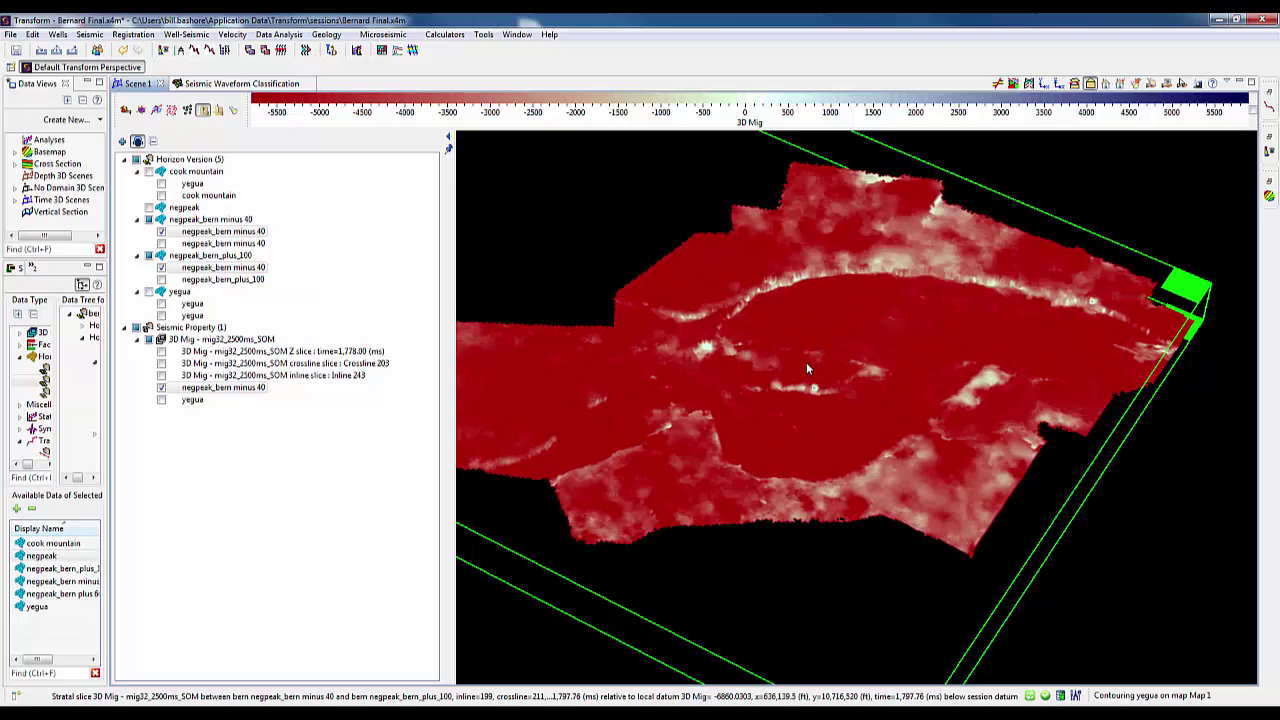
scroll(808, 369, "down", 7)
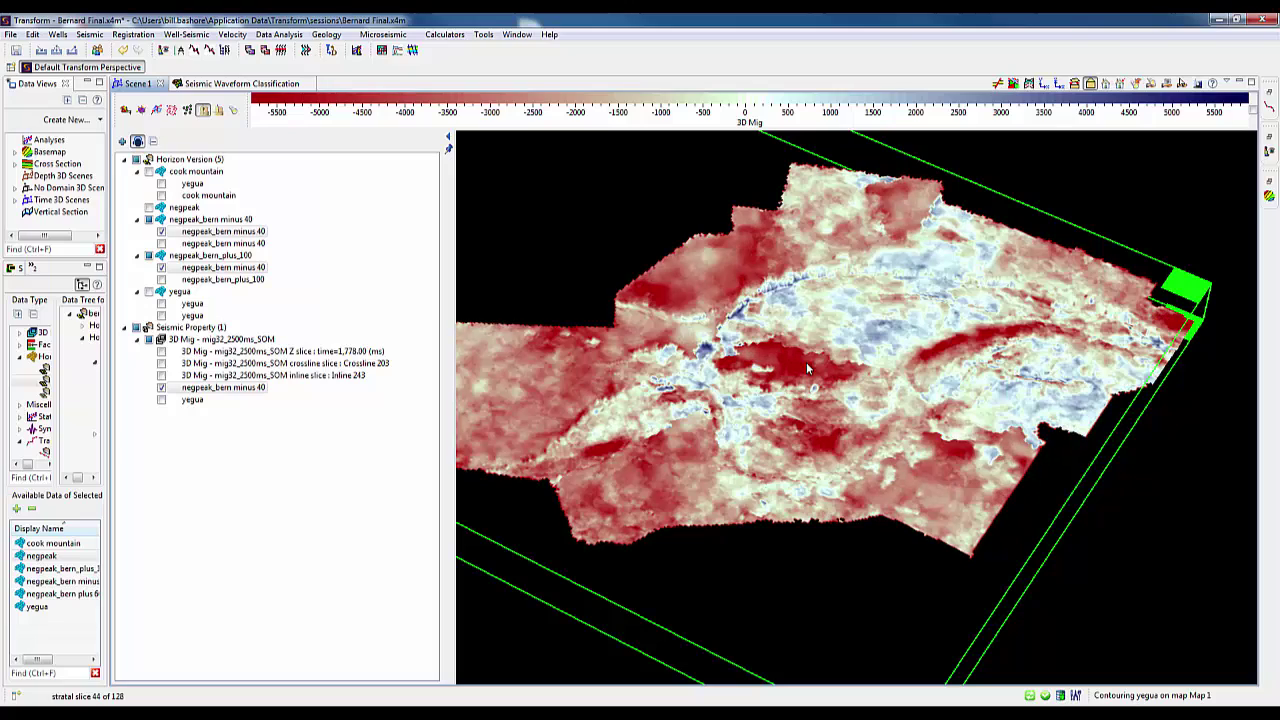
scroll(808, 369, "down", 3)
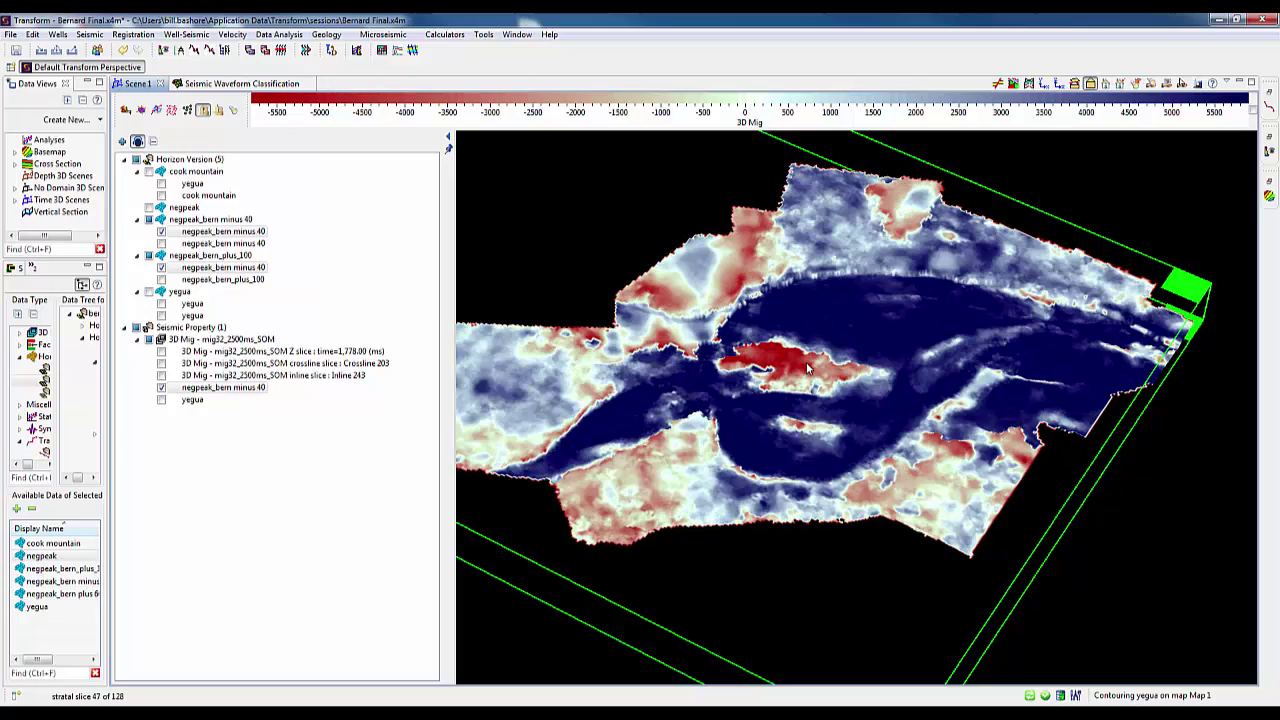
scroll(808, 369, "down", 1)
scroll(808, 369, "down", 4)
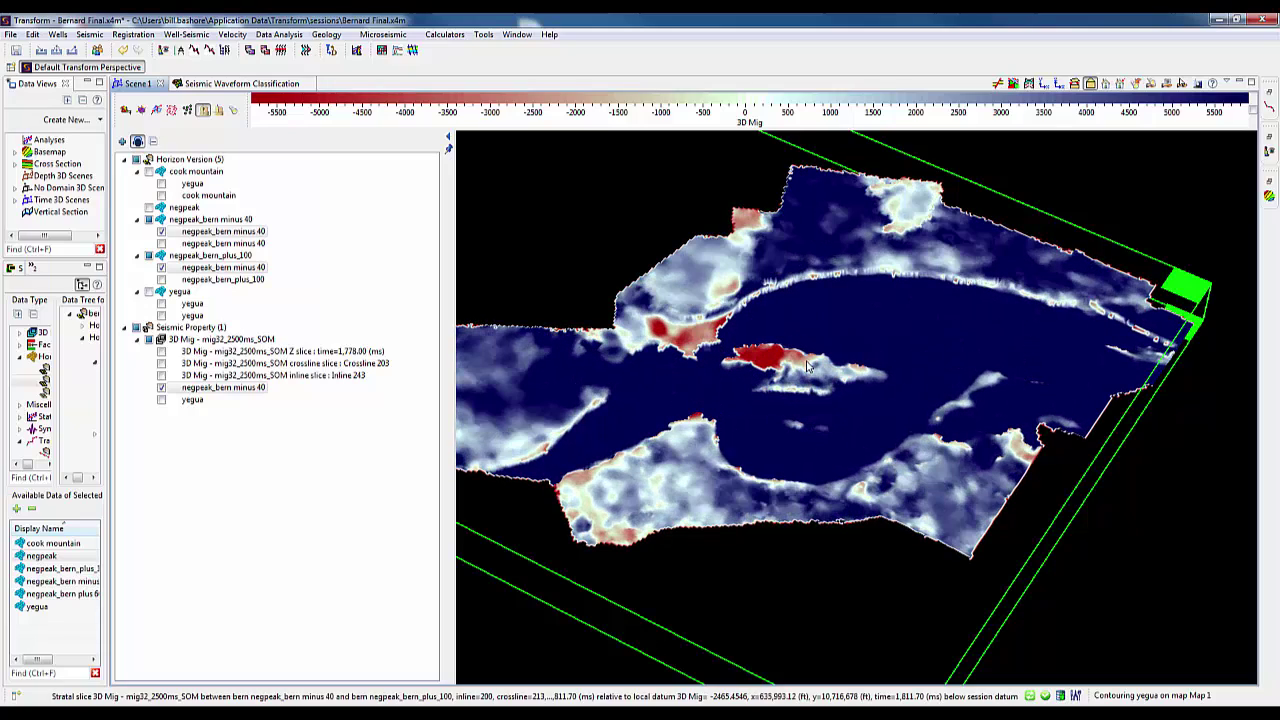
scroll(808, 366, "down", 3)
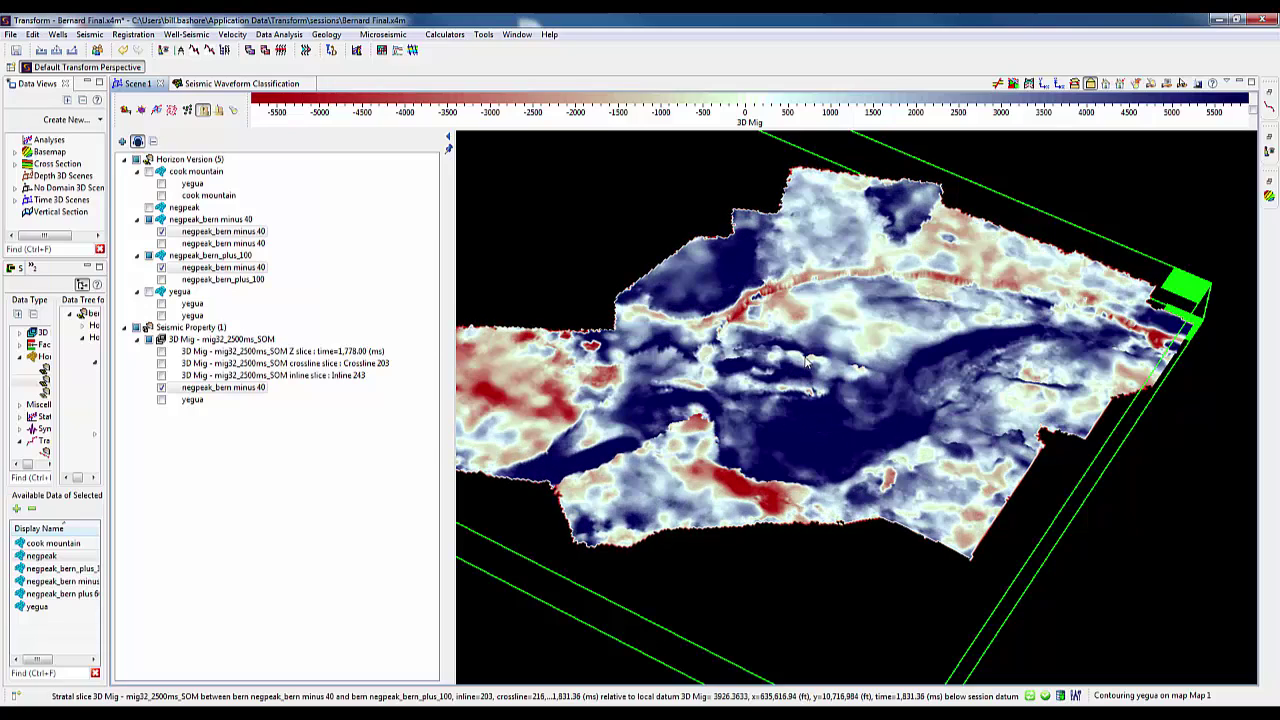
scroll(808, 366, "down", 4)
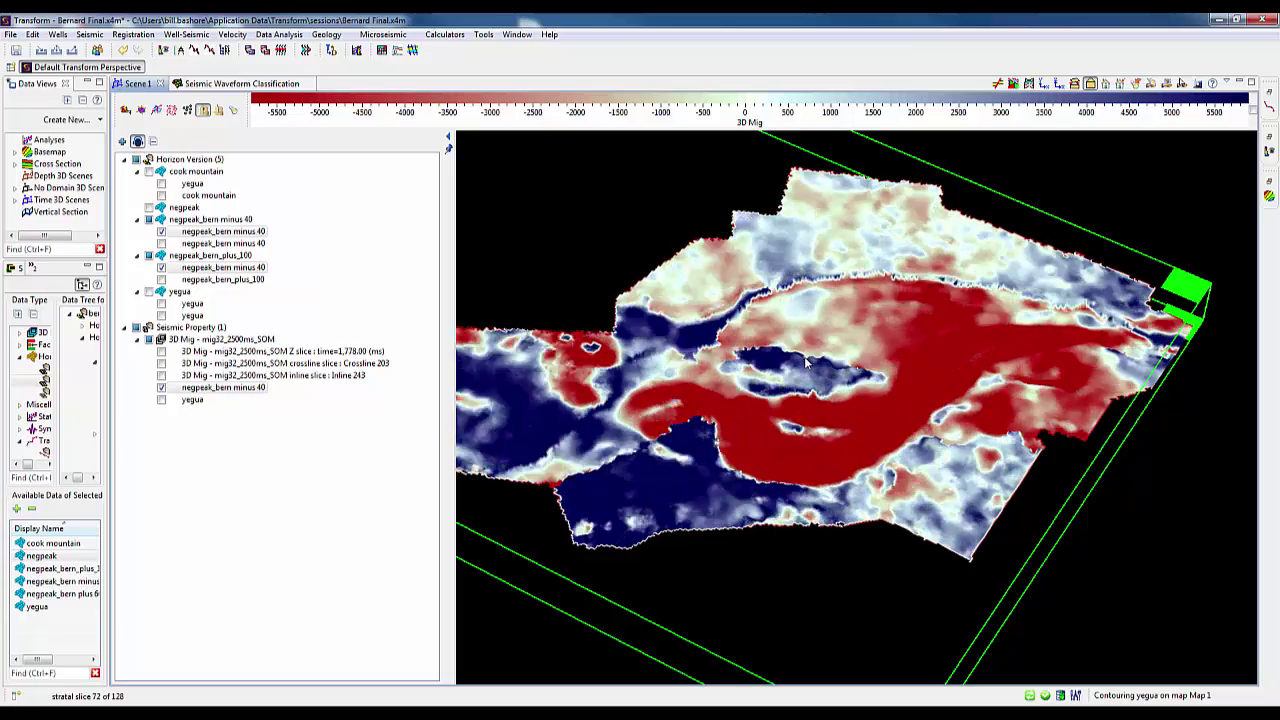
scroll(808, 366, "down", 4)
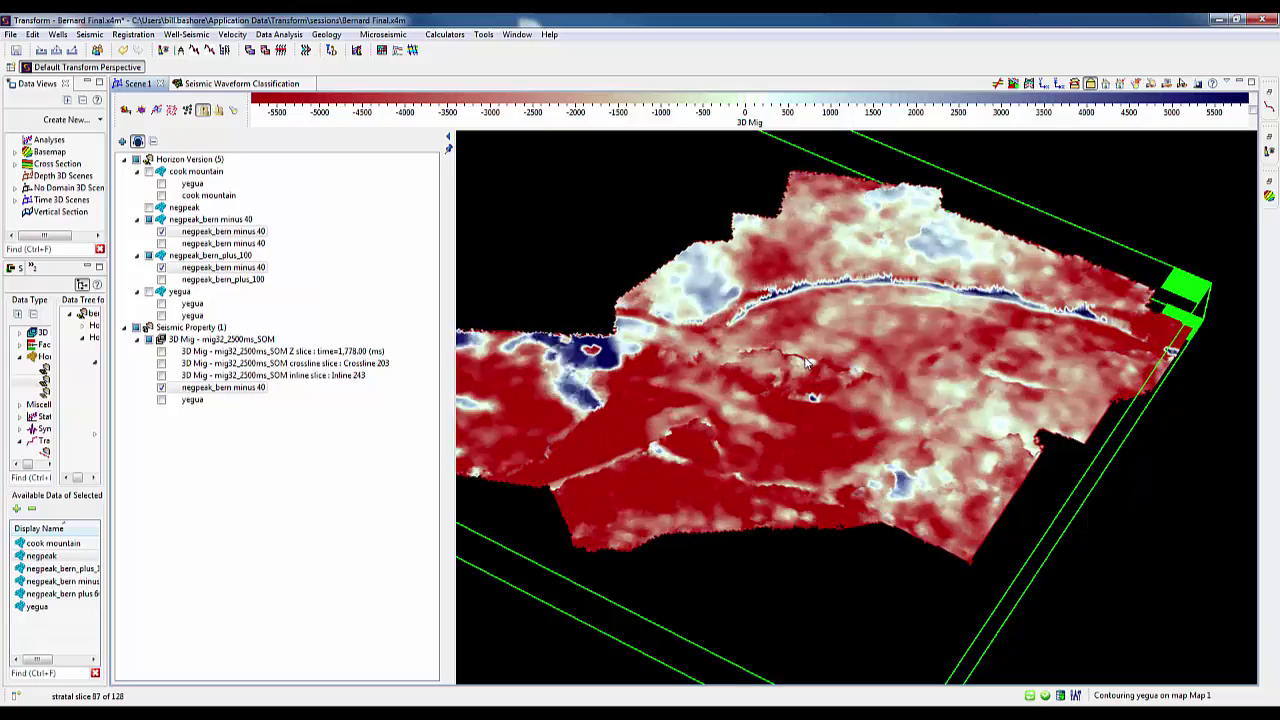
scroll(808, 366, "down", 4)
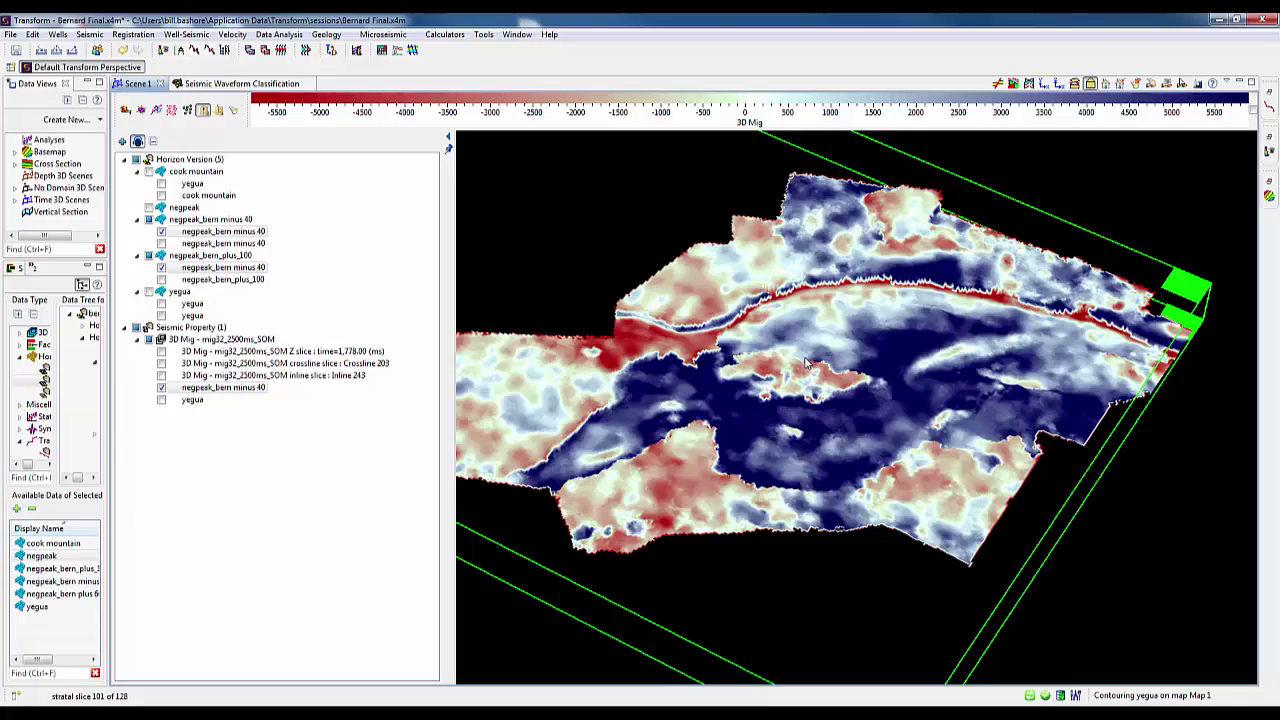
scroll(808, 366, "down", 4)
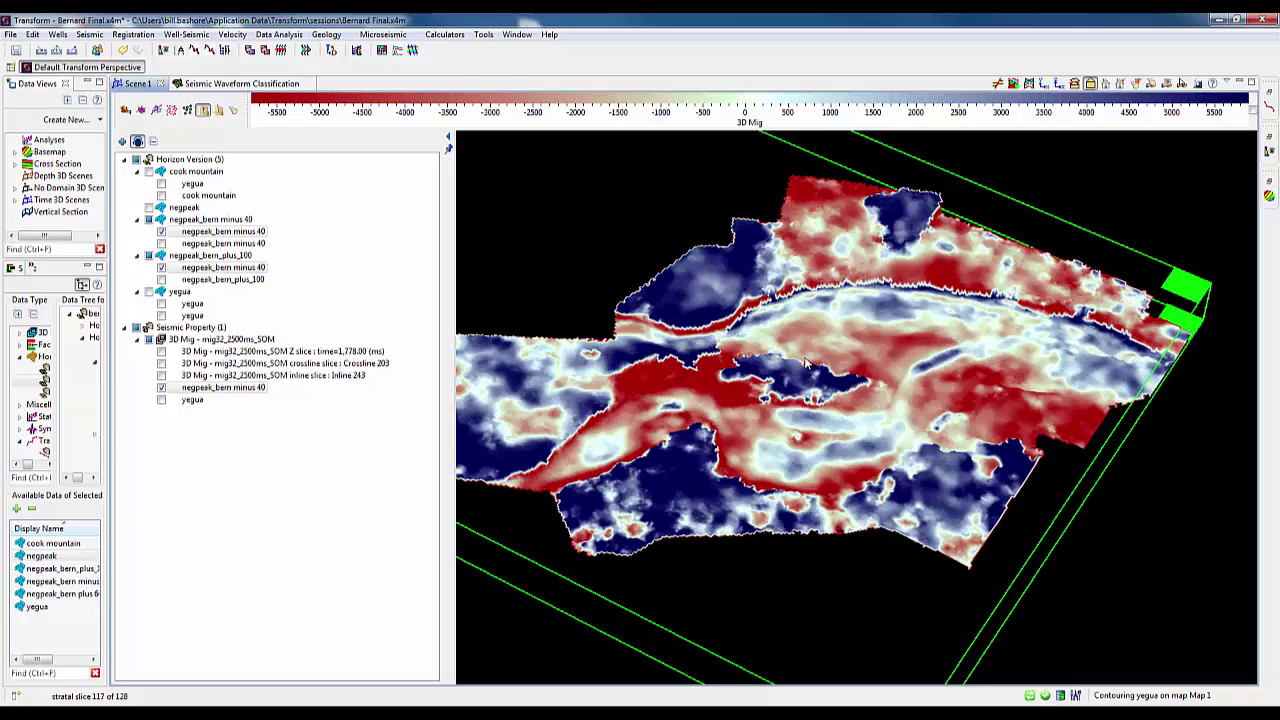
scroll(806, 364, "down", 4)
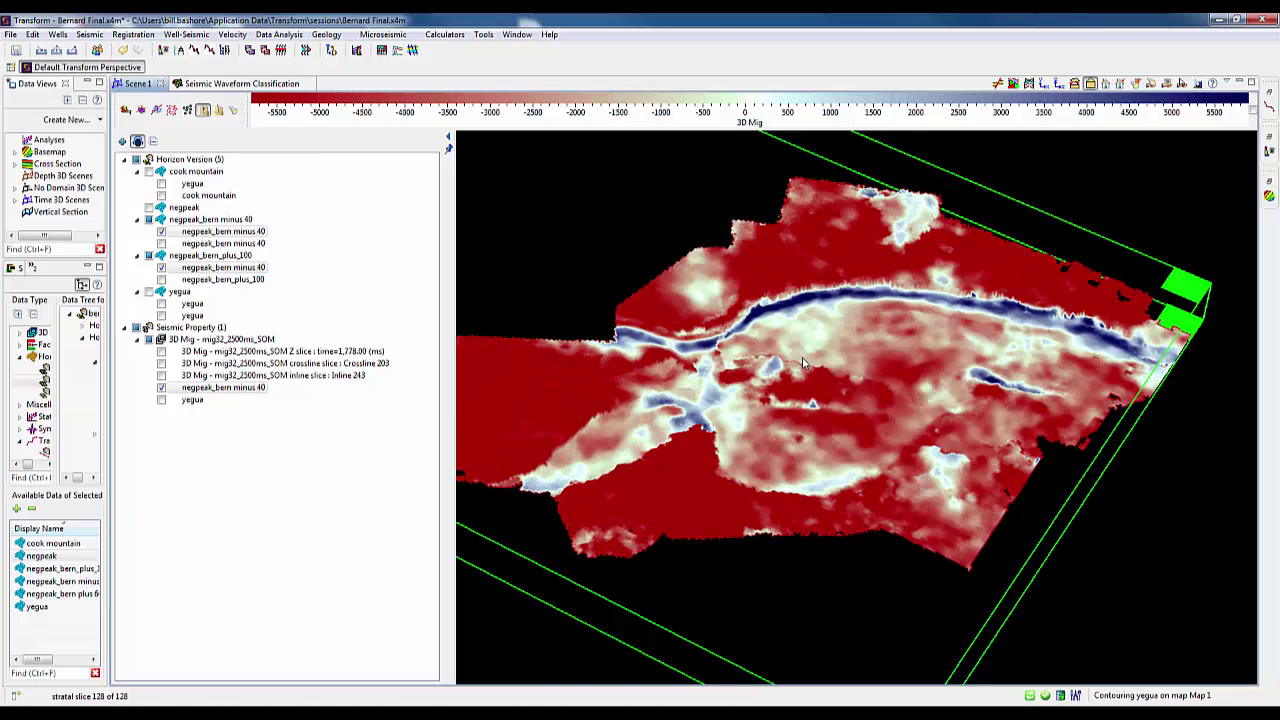
left_click(448, 148)
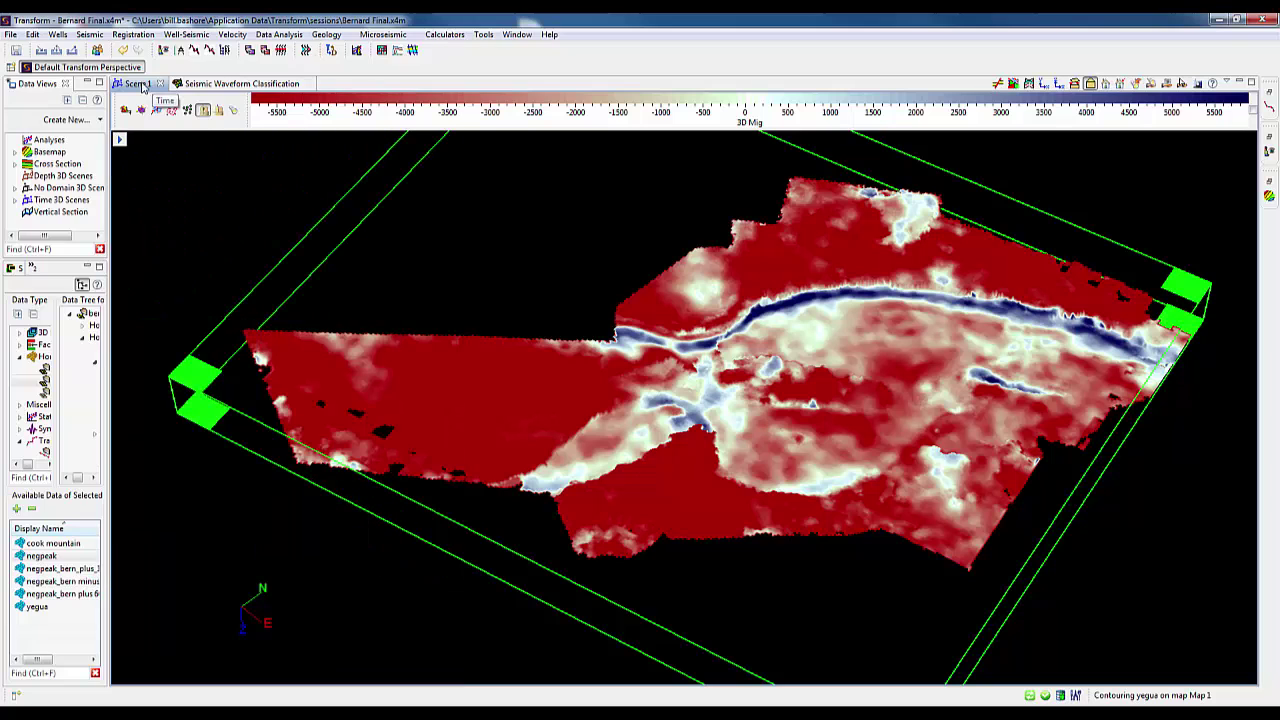
In Seismic Waveform Classification, replace the analysis window's top horizon with negpeak_bern minus 40 and base horizon with negpeak_bern_plus_100, discarding the current solution
left_click(89, 34)
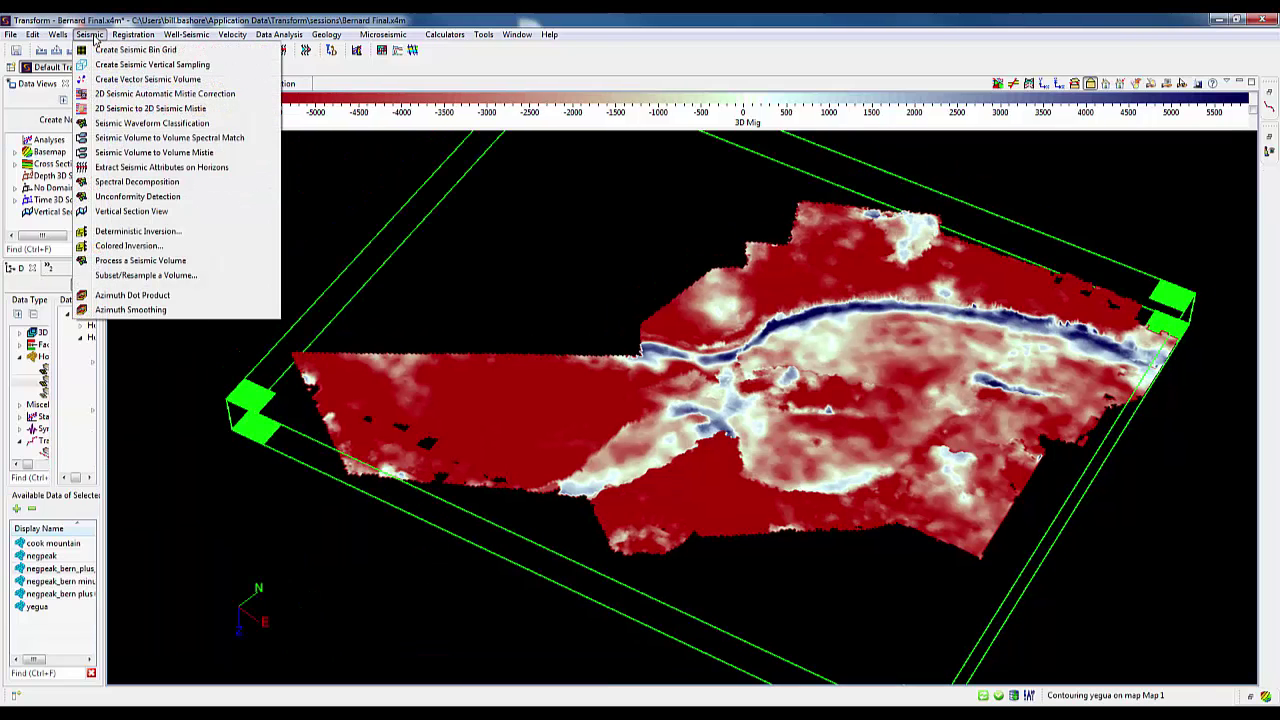
left_click(122, 123)
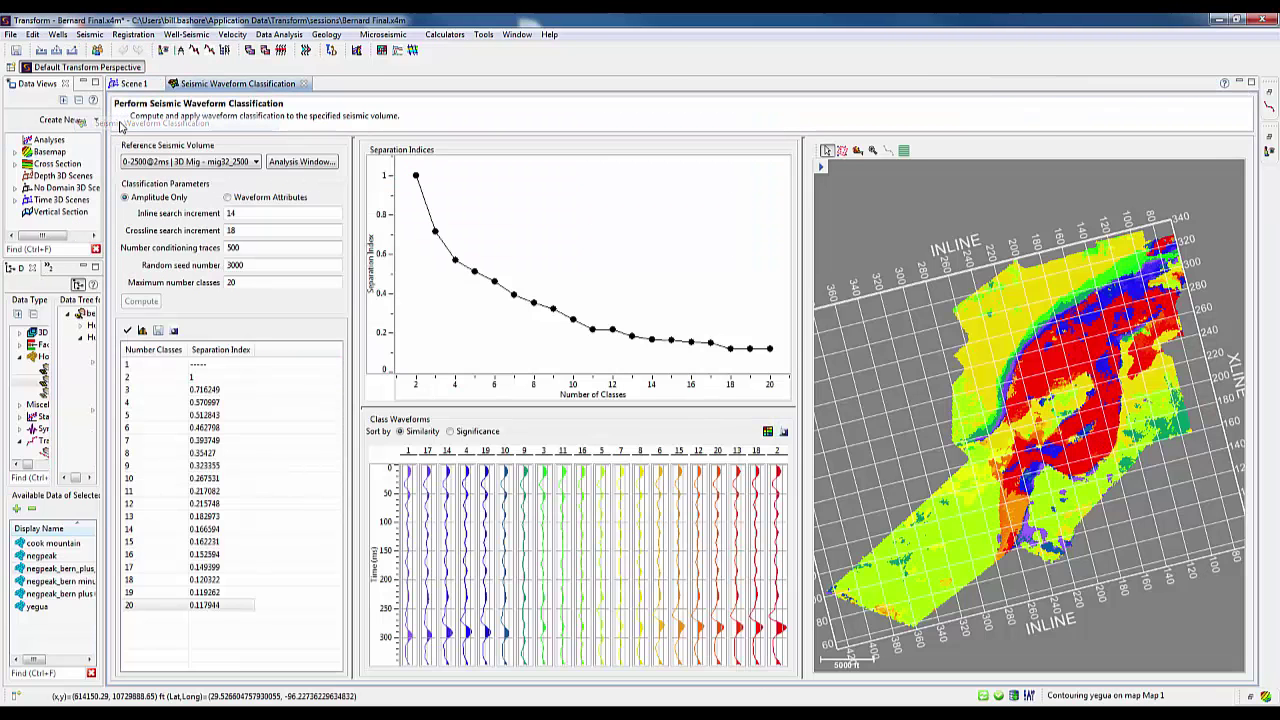
left_click(282, 162)
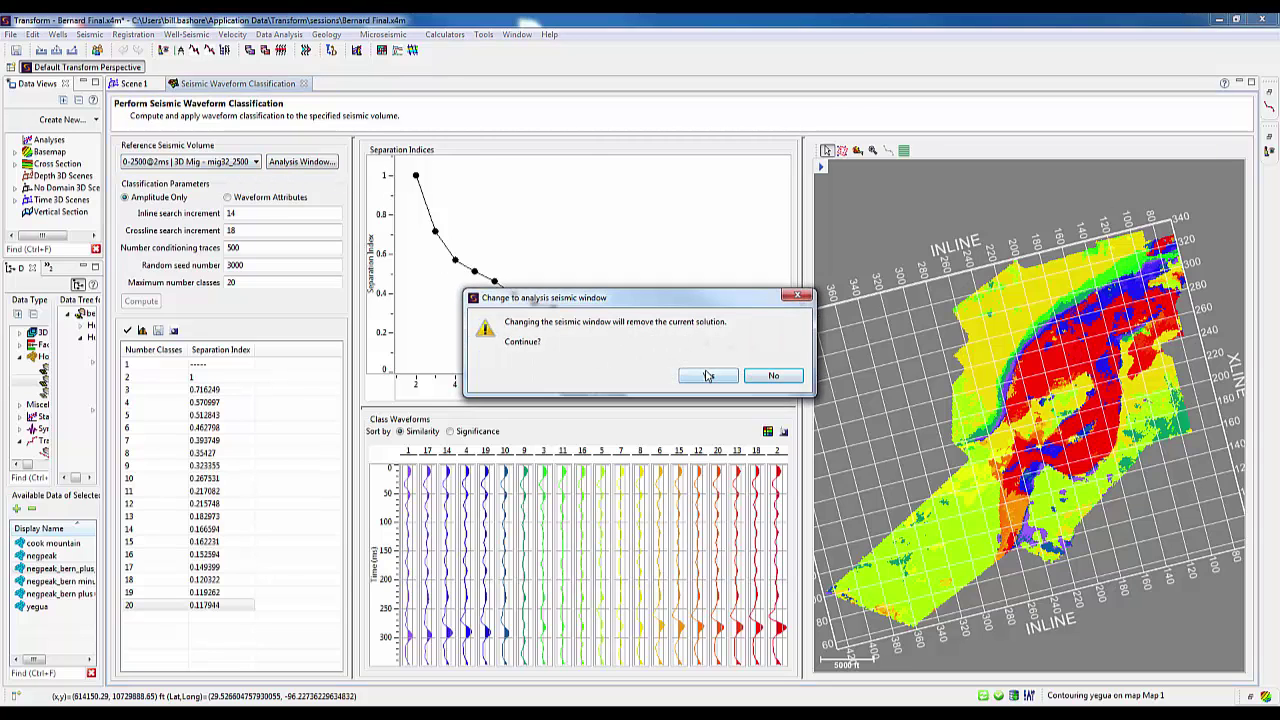
left_click(707, 375)
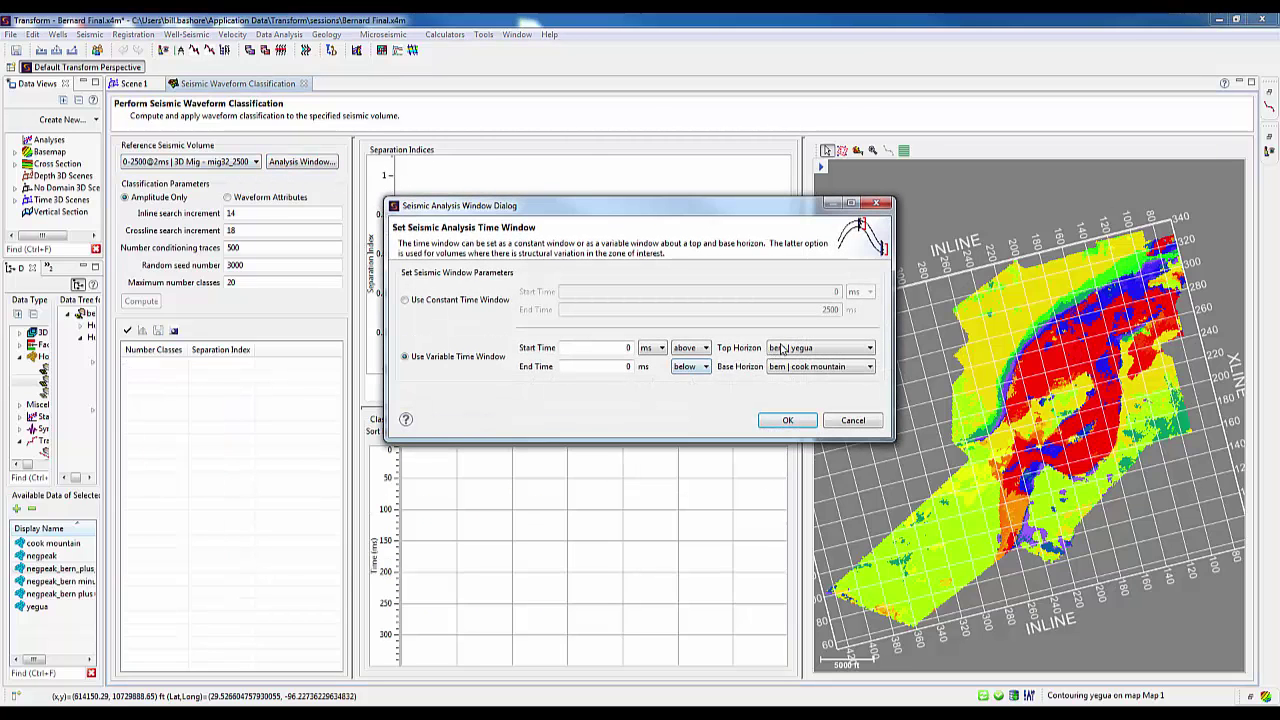
left_click(783, 347)
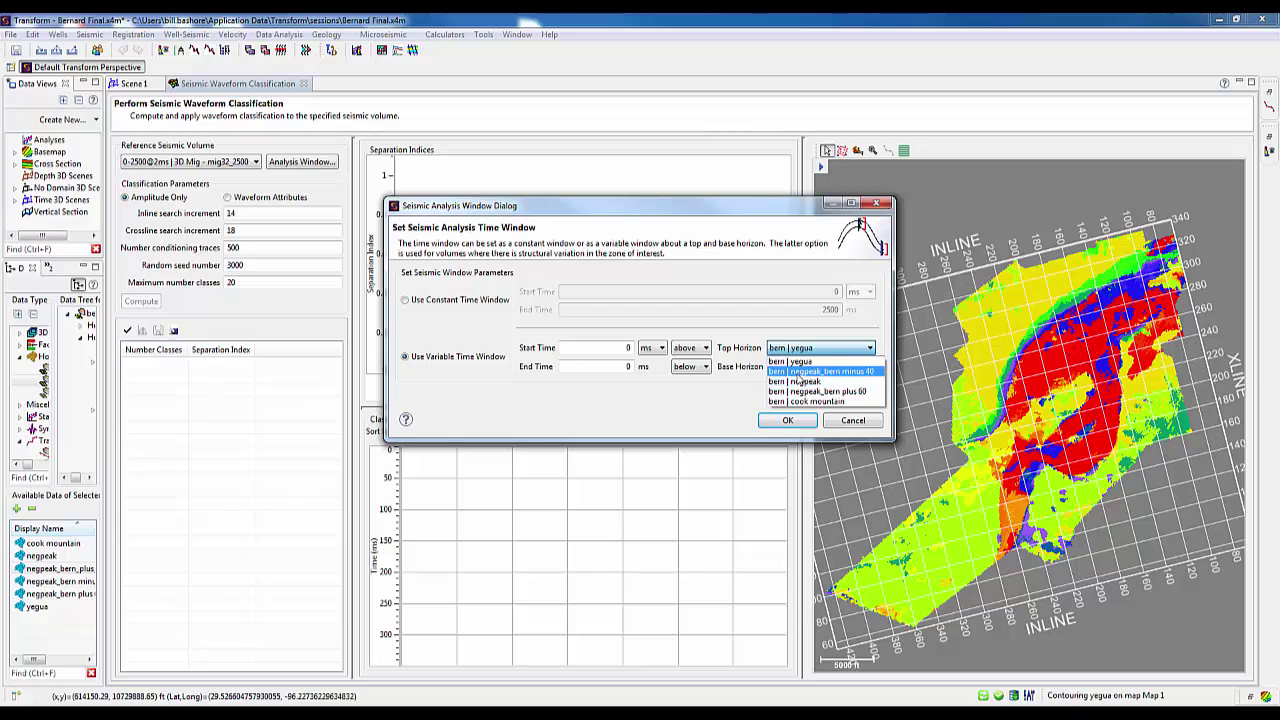
left_click(801, 372)
left_click(803, 366)
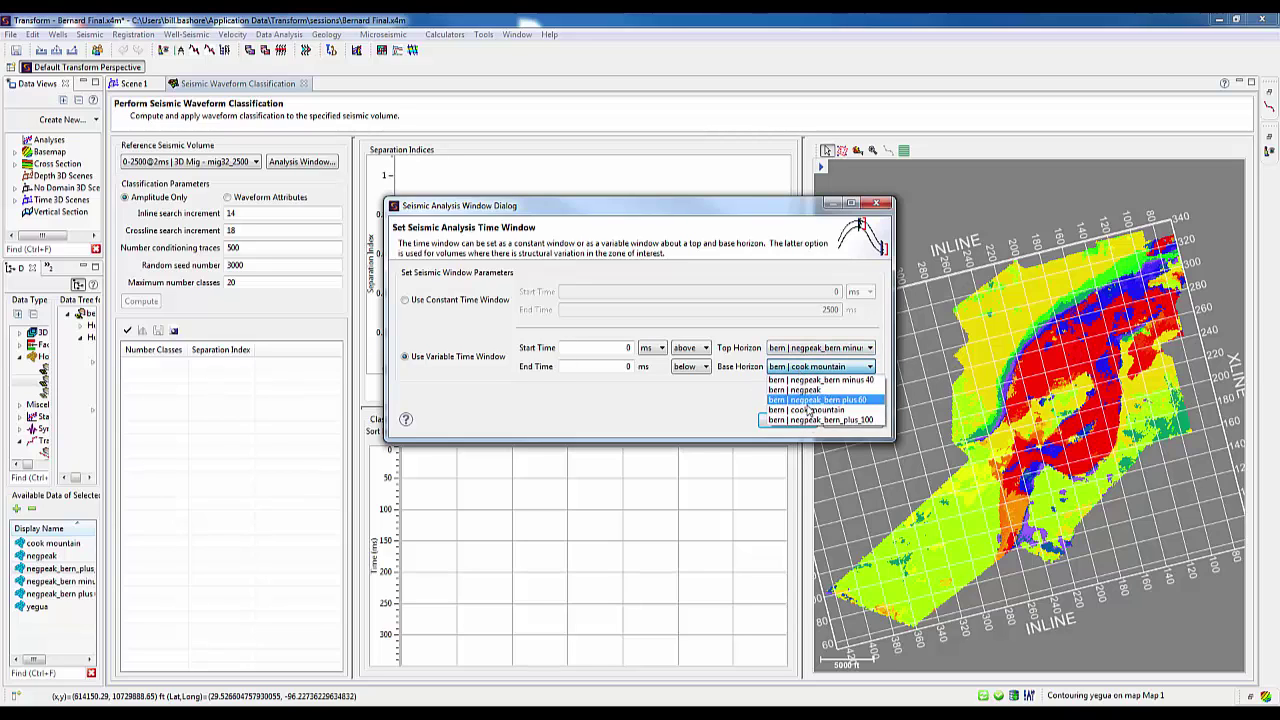
left_click(812, 420)
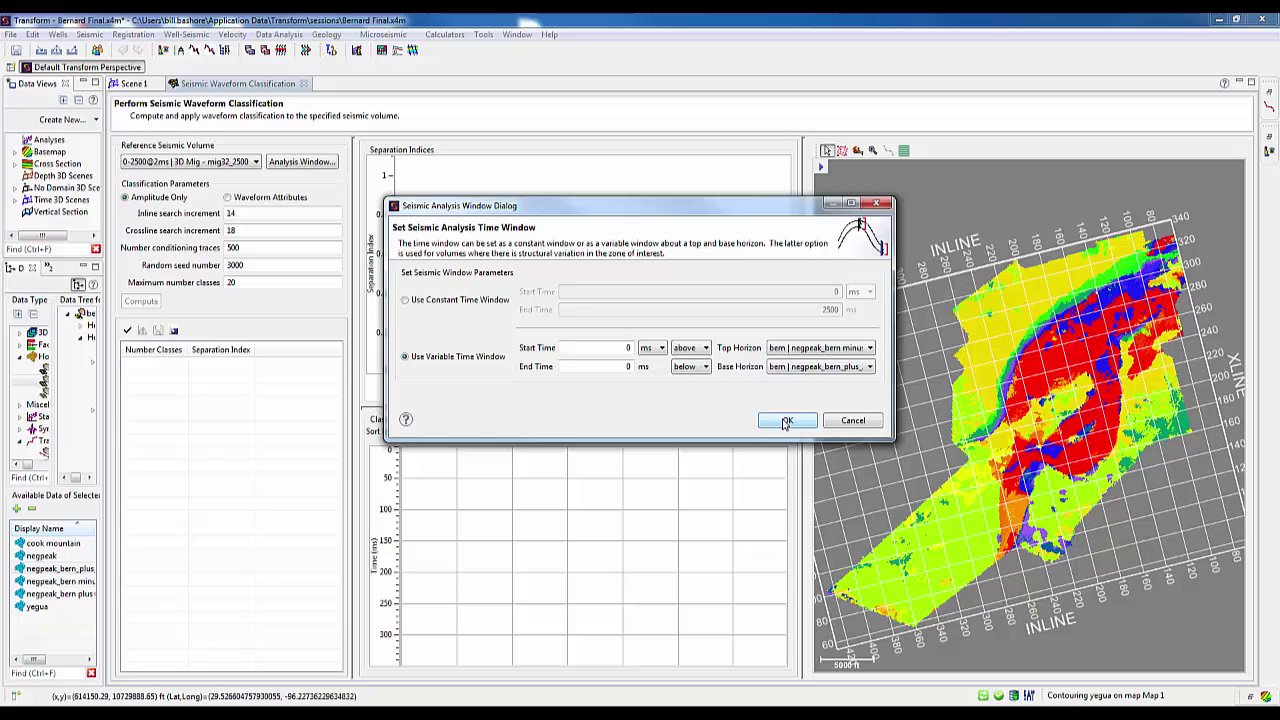
left_click(786, 421)
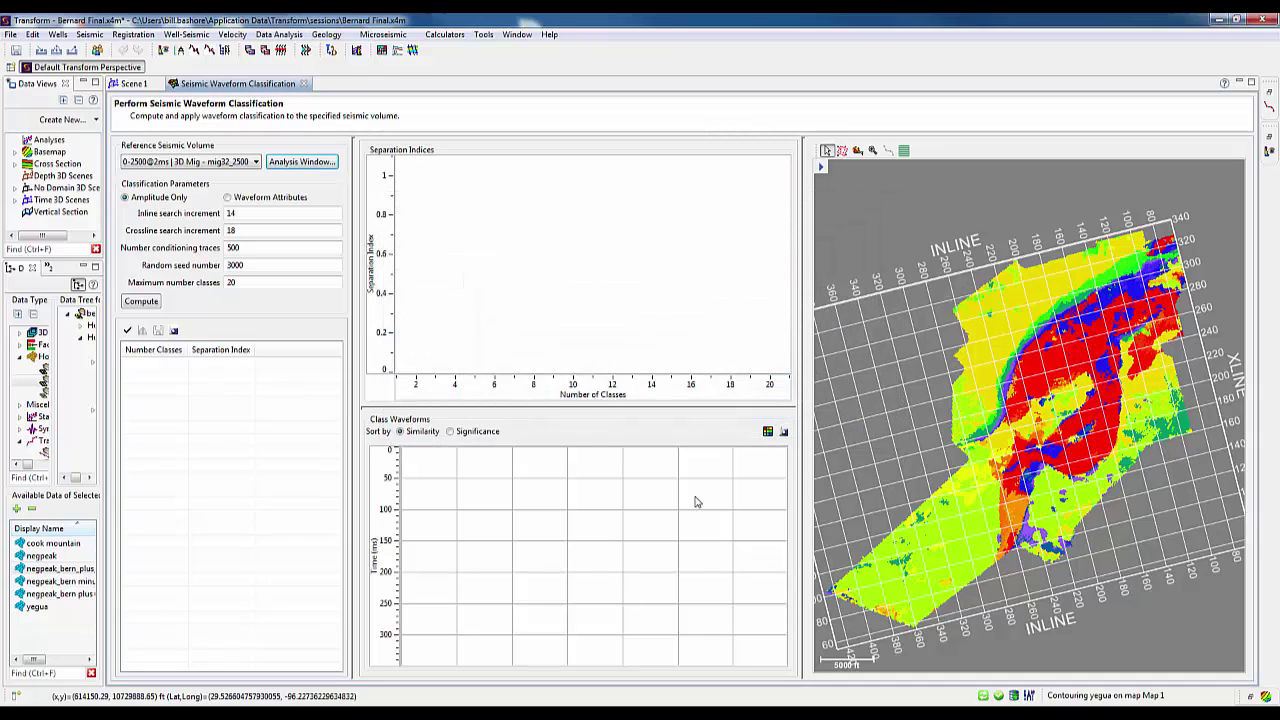
Compute the waveform classification for the new analysis window and center an enlarged view of the class map
left_click(141, 302)
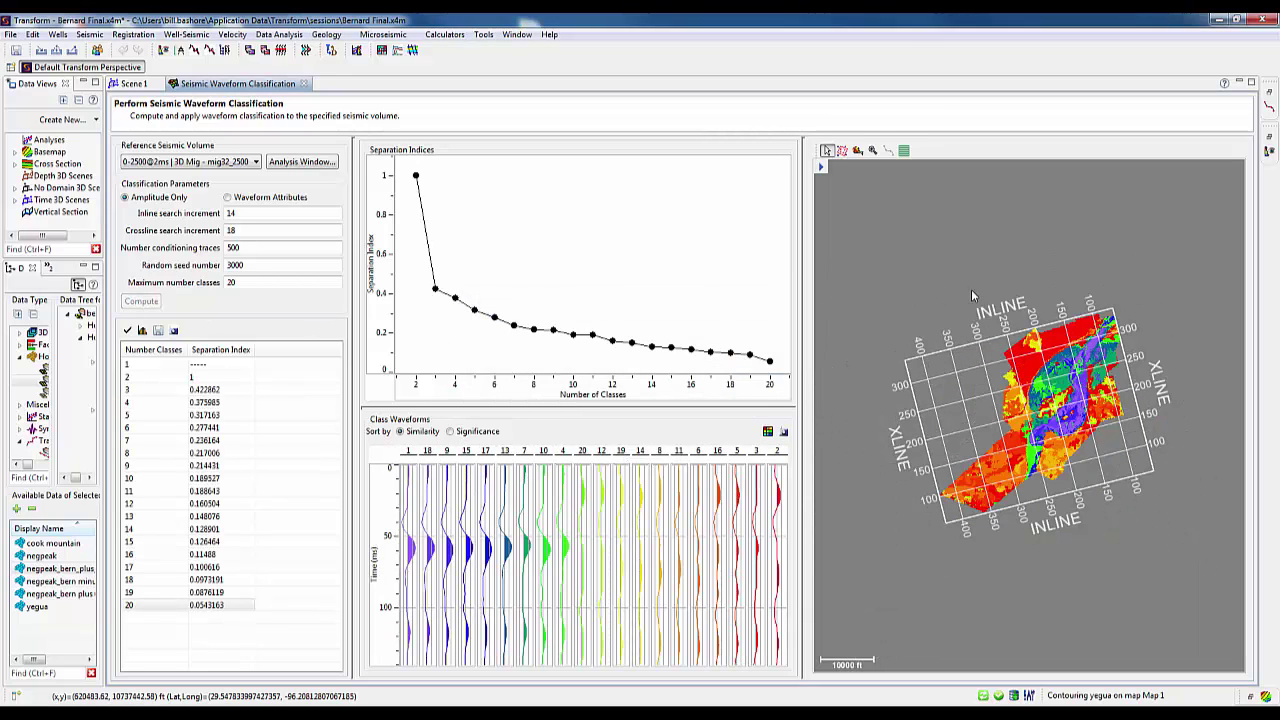
scroll(971, 289, "up", 5)
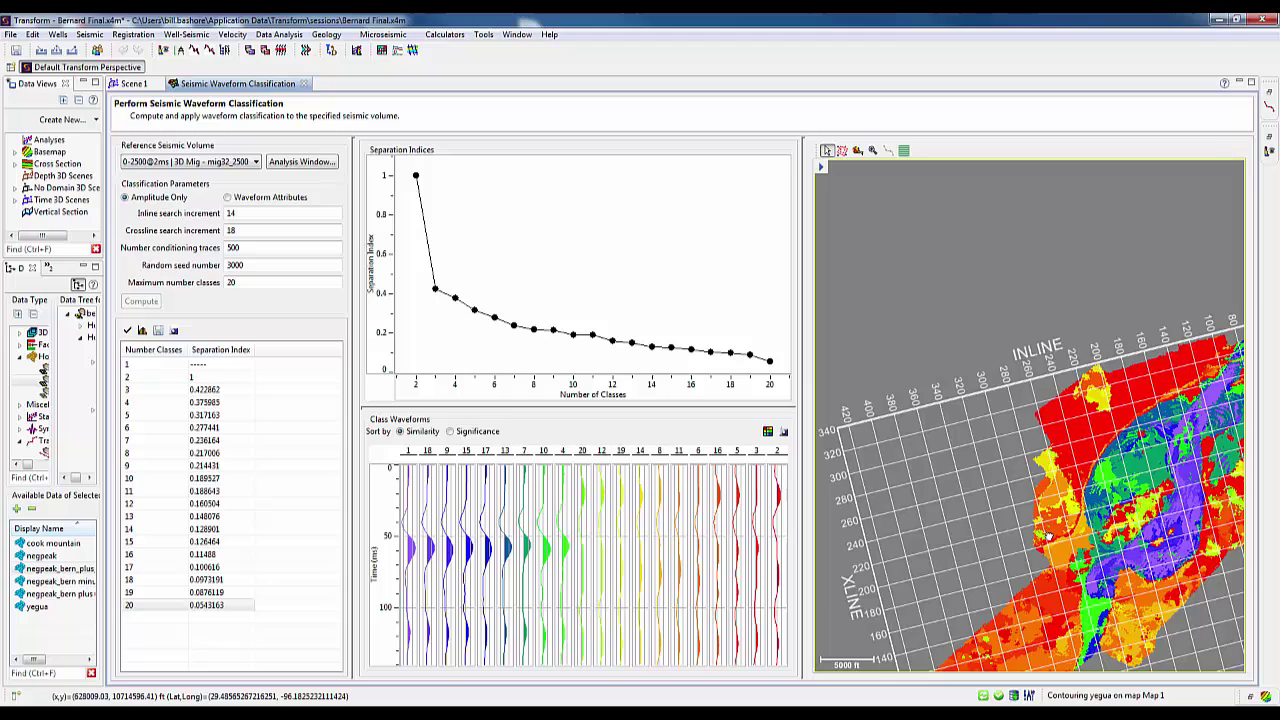
left_click_drag(1020, 428, 971, 445)
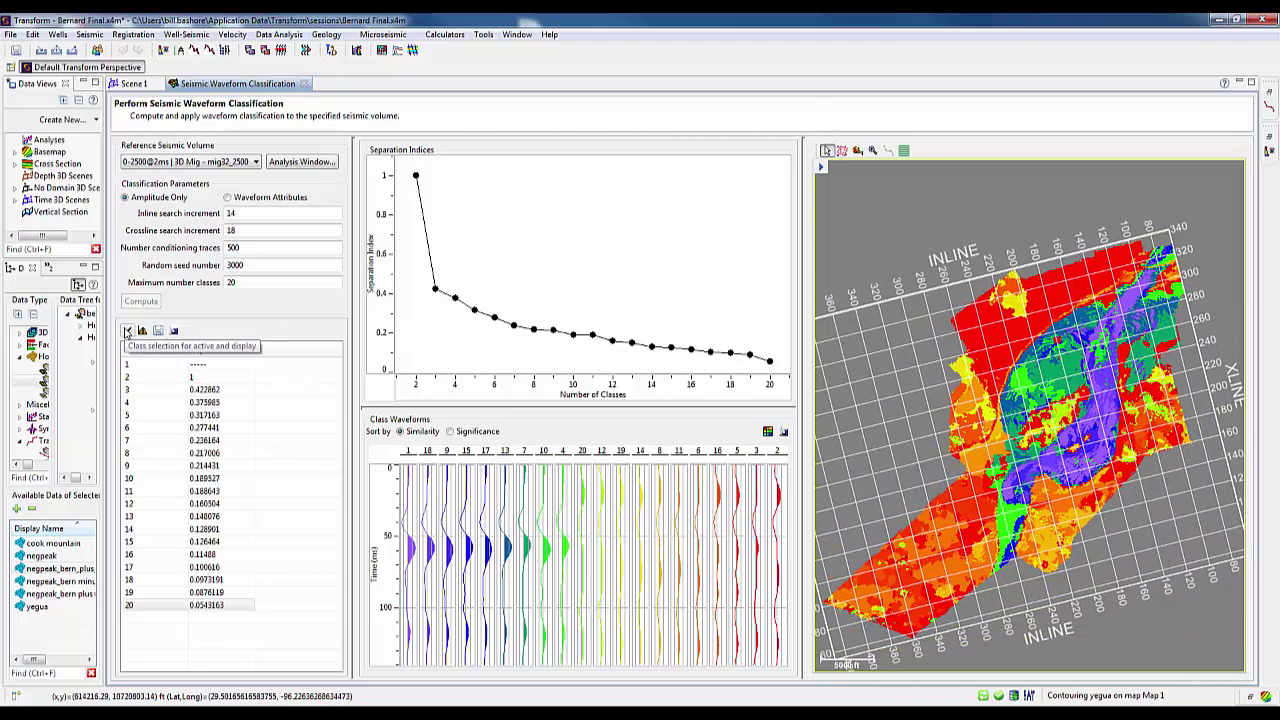
In the class selection options, deselect waveforms 18, 9, 15 and 17, keeping Waveform 1 as the retained class
left_click(173, 331)
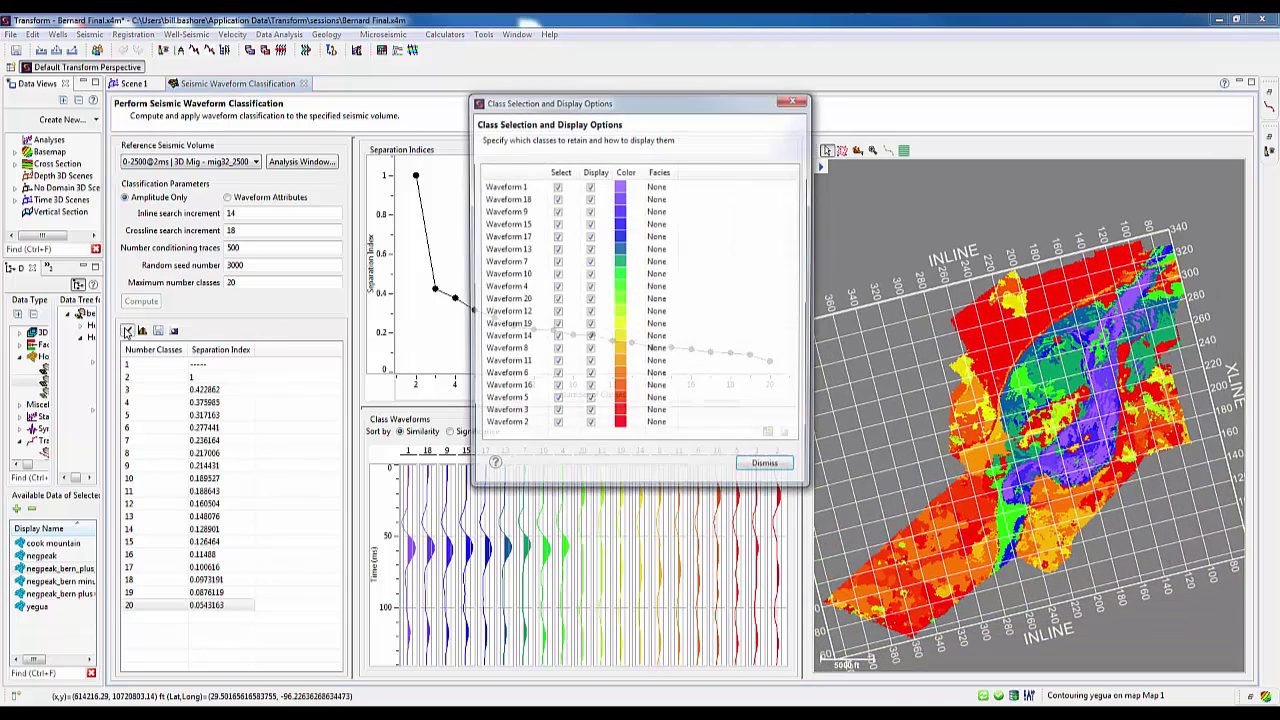
left_click(590, 187)
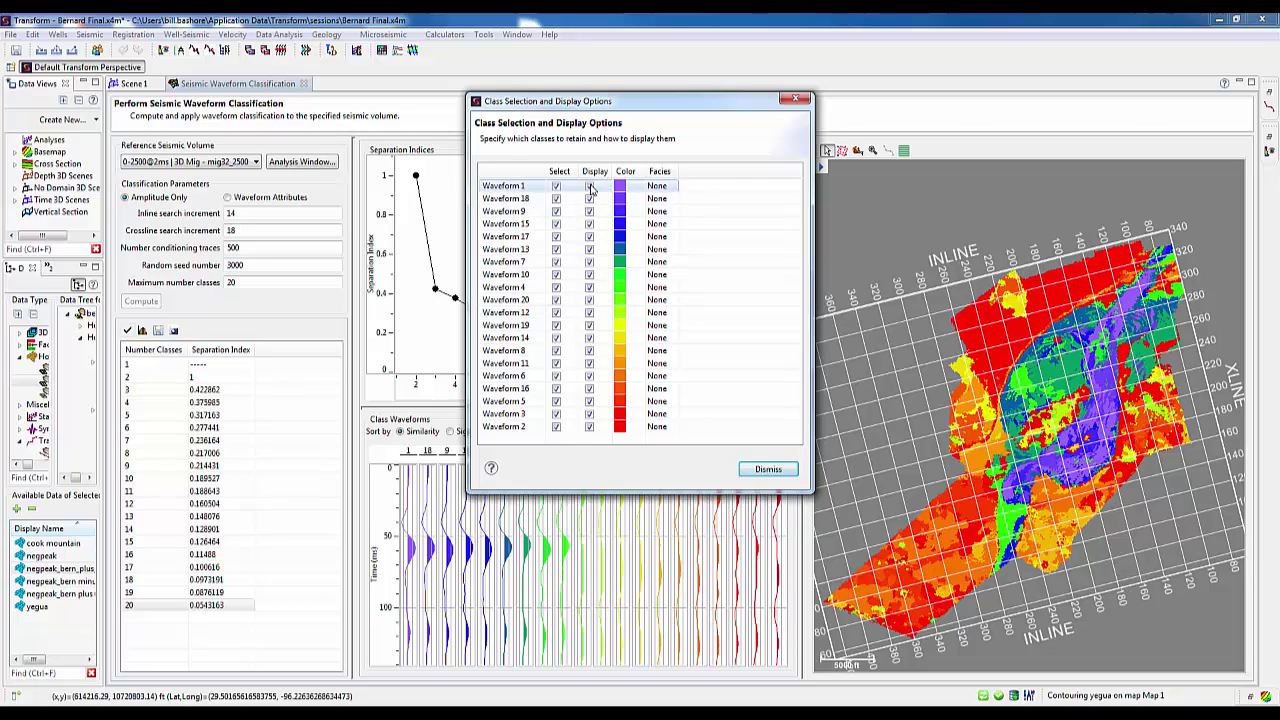
left_click(590, 199)
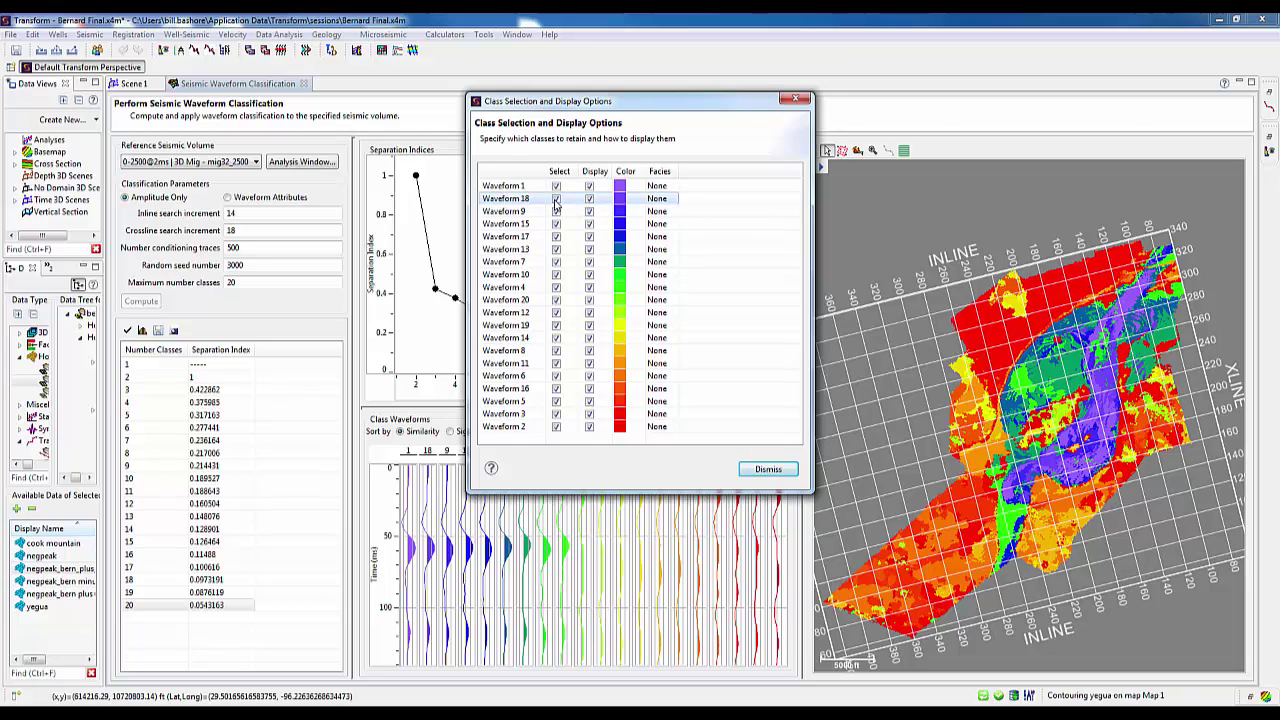
left_click(556, 199)
left_click(556, 199)
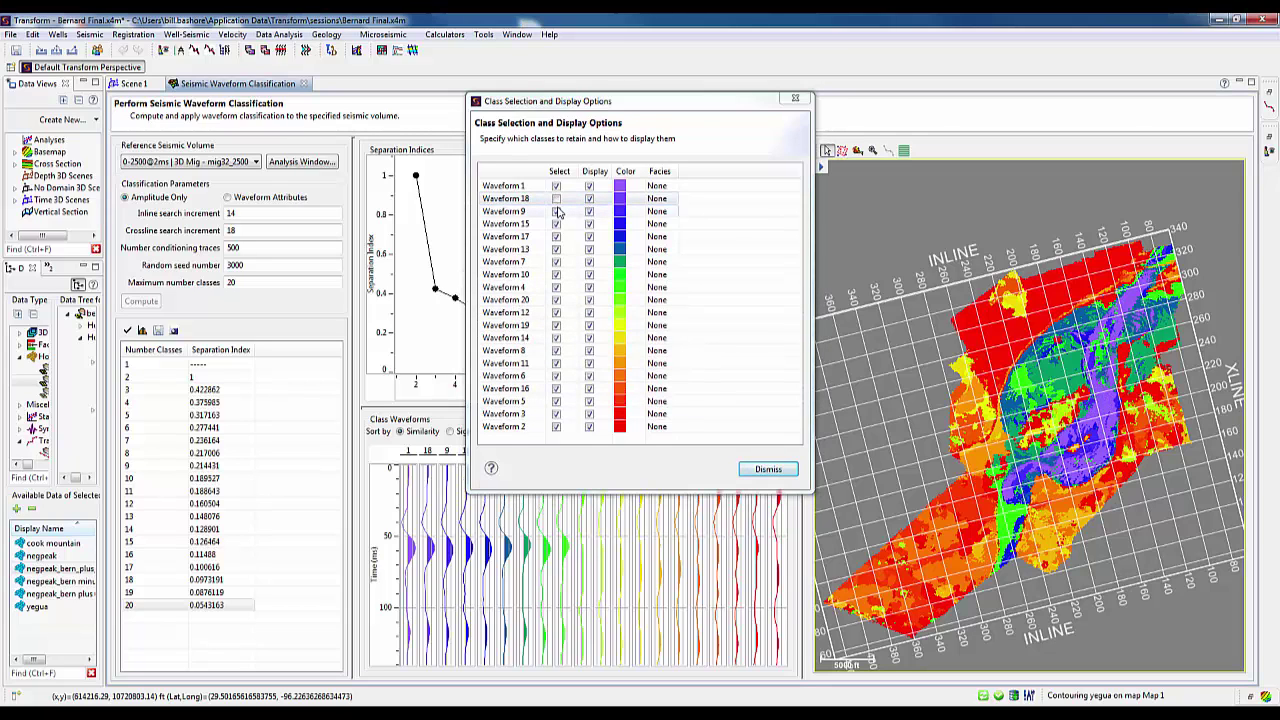
left_click(556, 212)
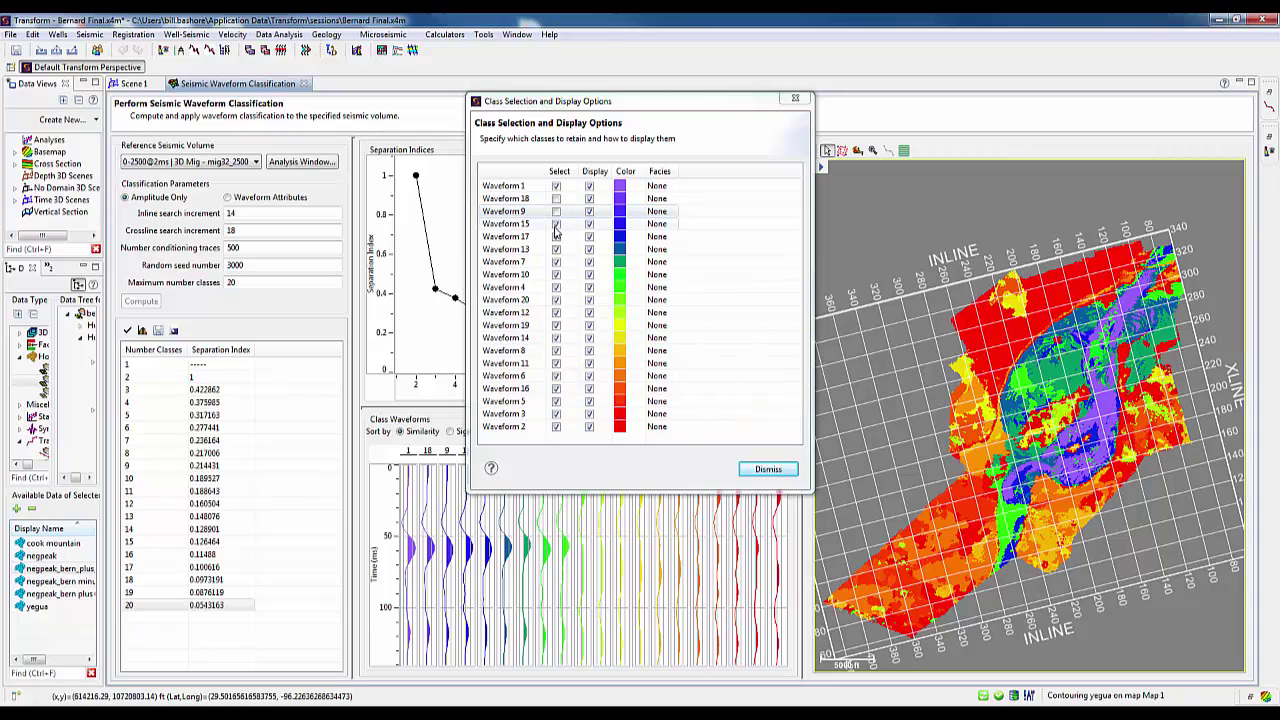
left_click(556, 225)
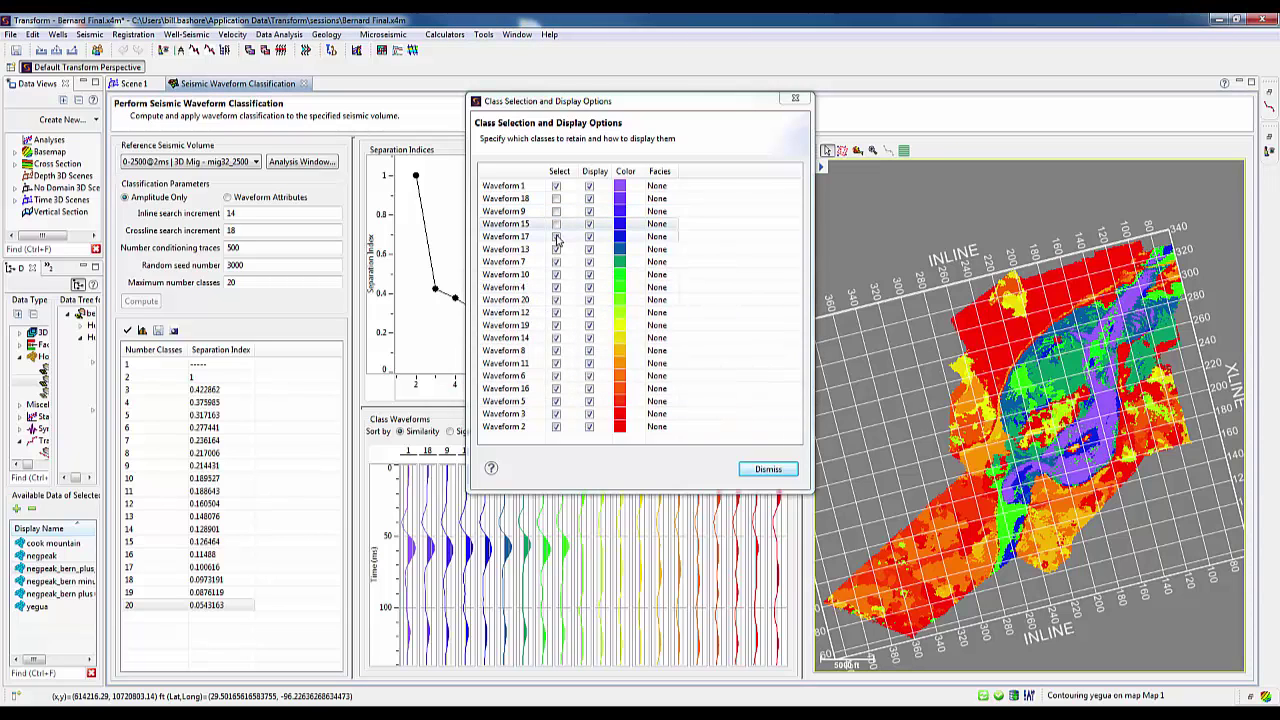
left_click(556, 238)
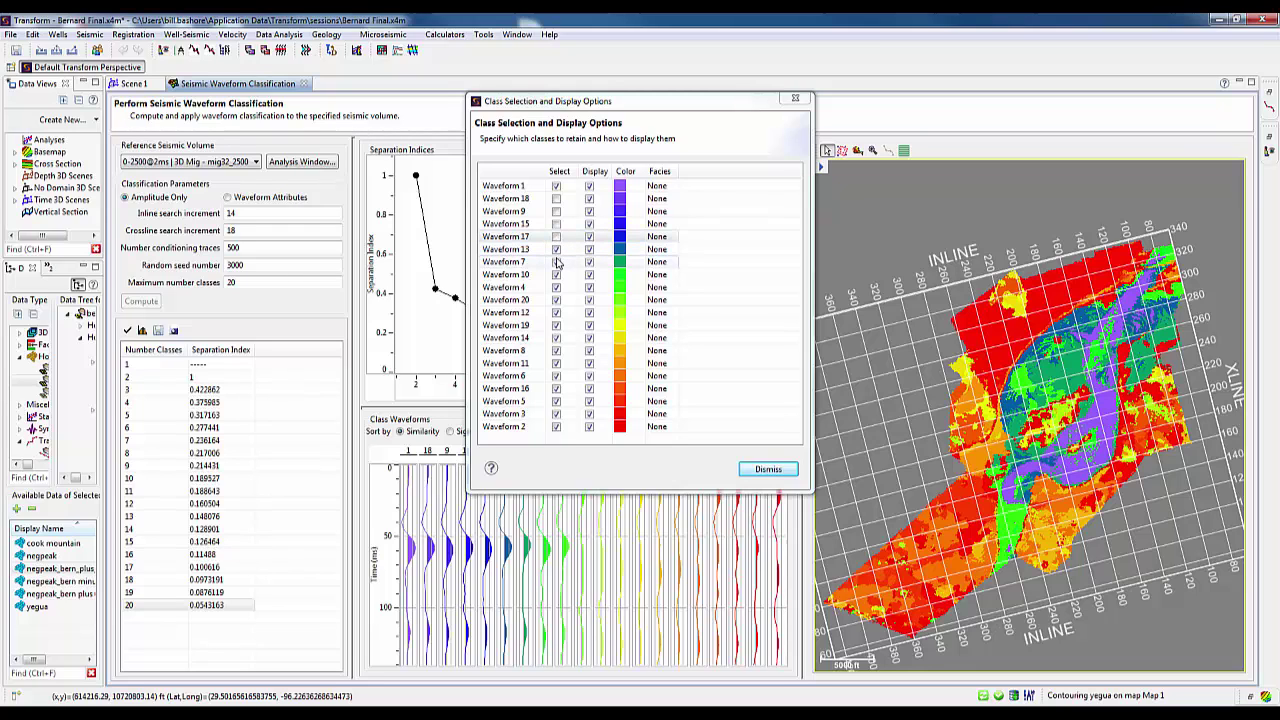
Deselect waveforms 7, 10, 4, 20, 12, 19 and 14 from the retained classes, keeping Waveform 13
left_click(556, 263)
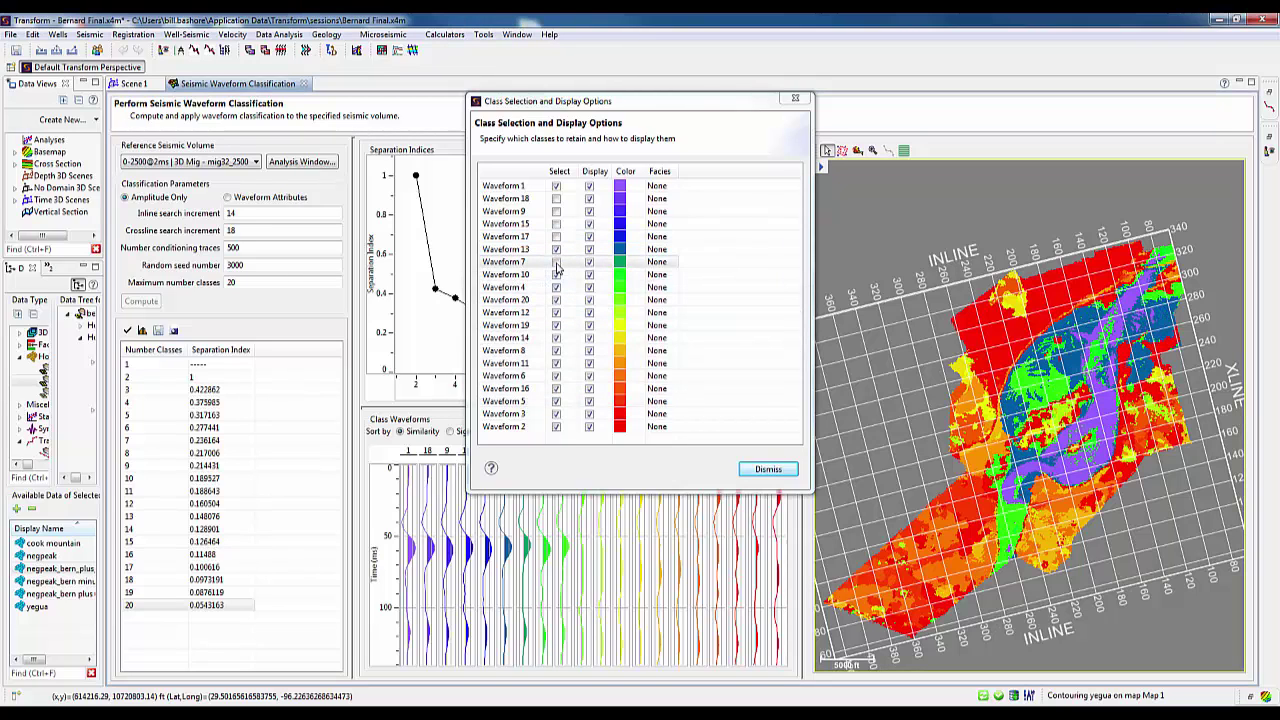
left_click(556, 276)
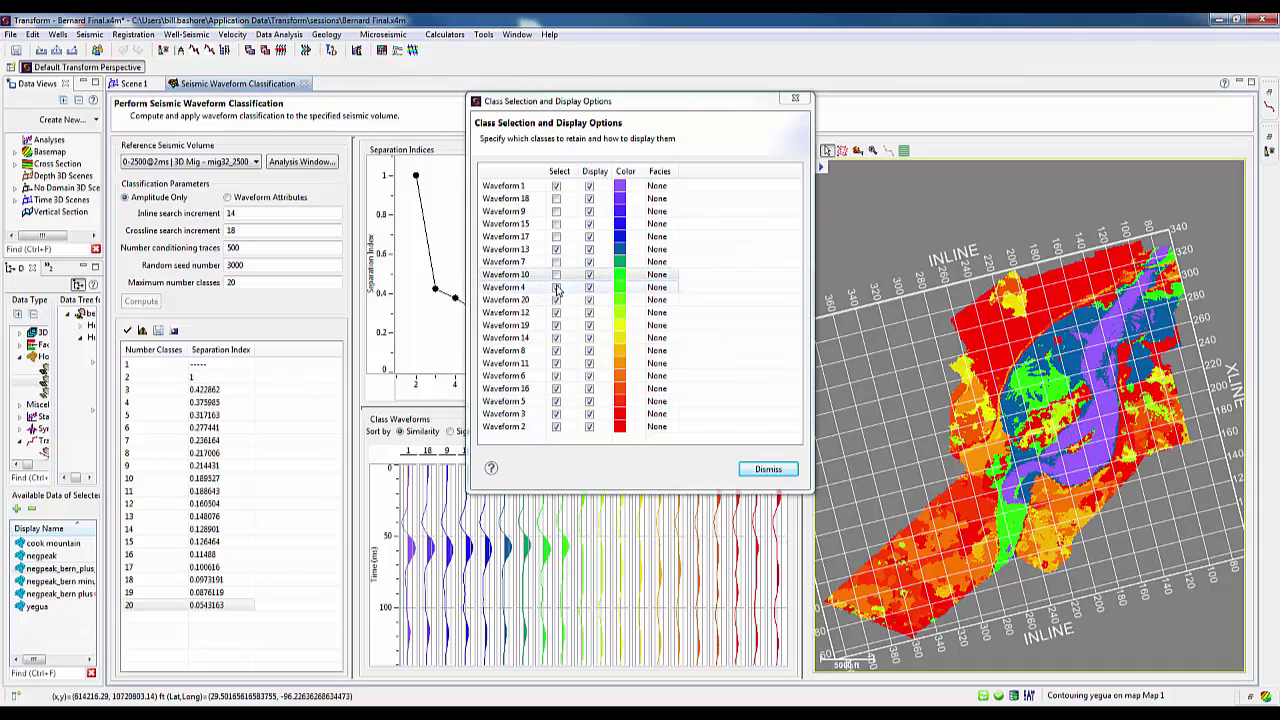
left_click(556, 288)
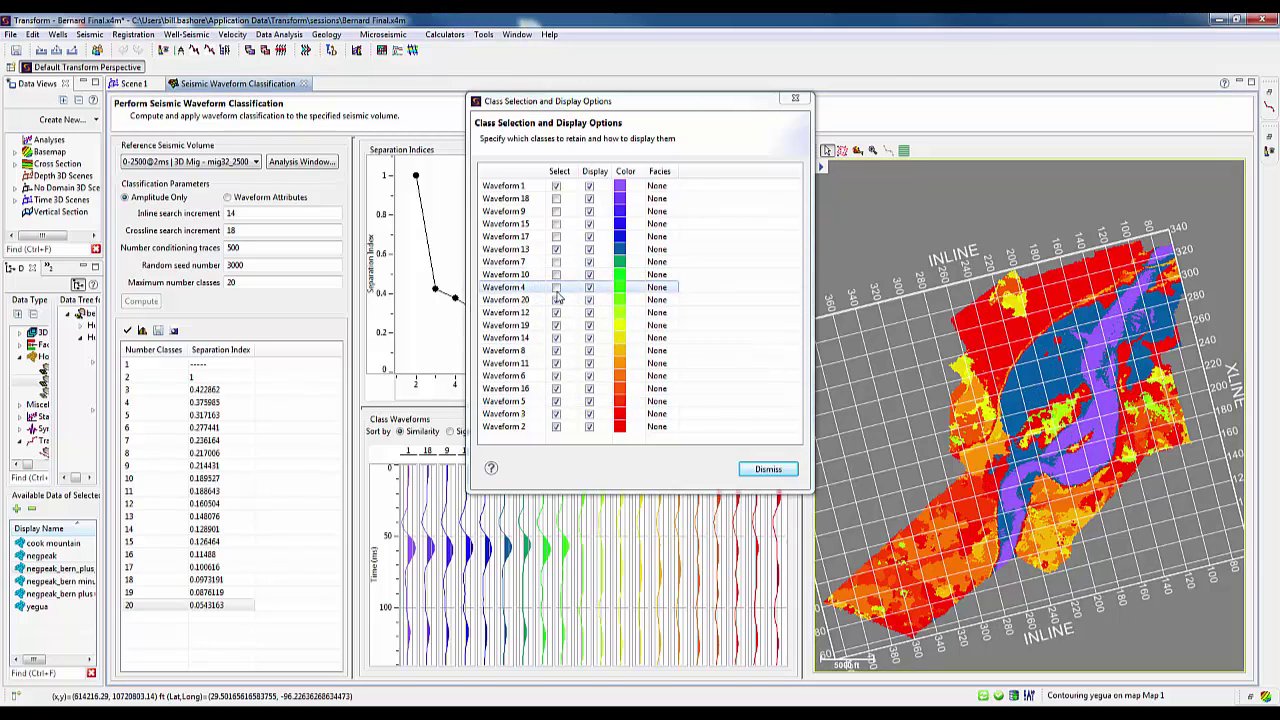
left_click(556, 300)
left_click(556, 313)
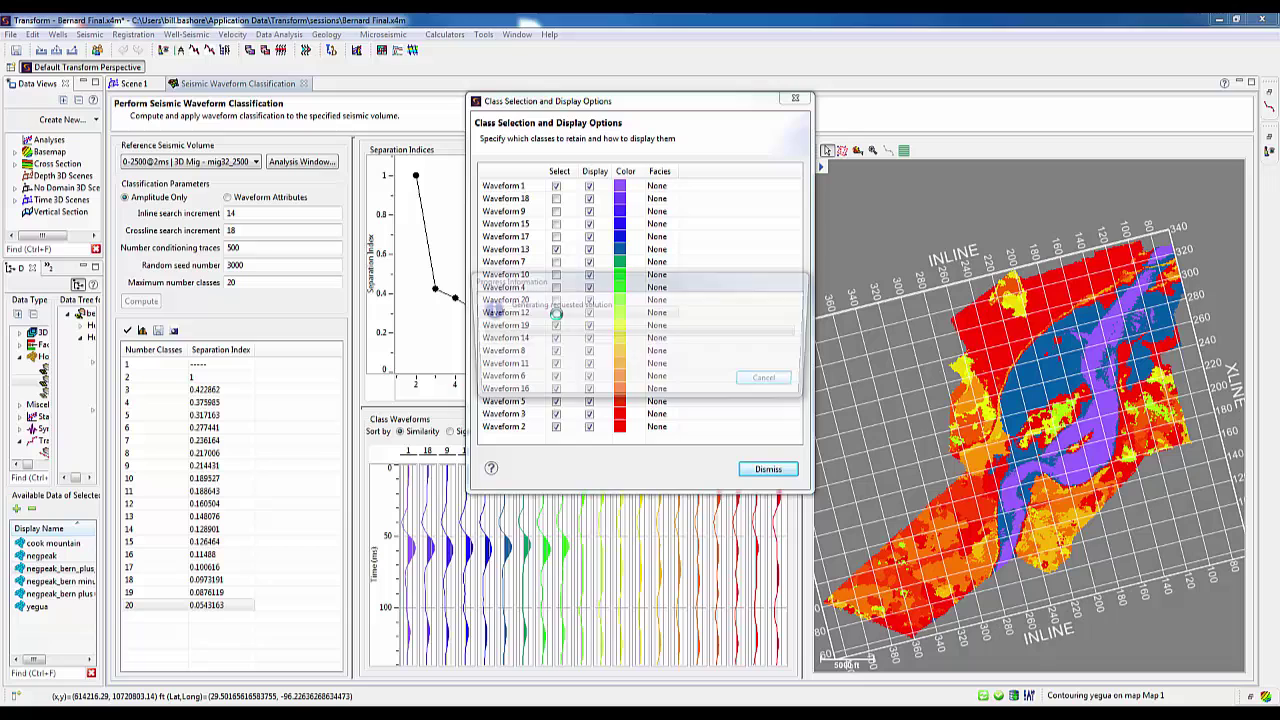
left_click(556, 326)
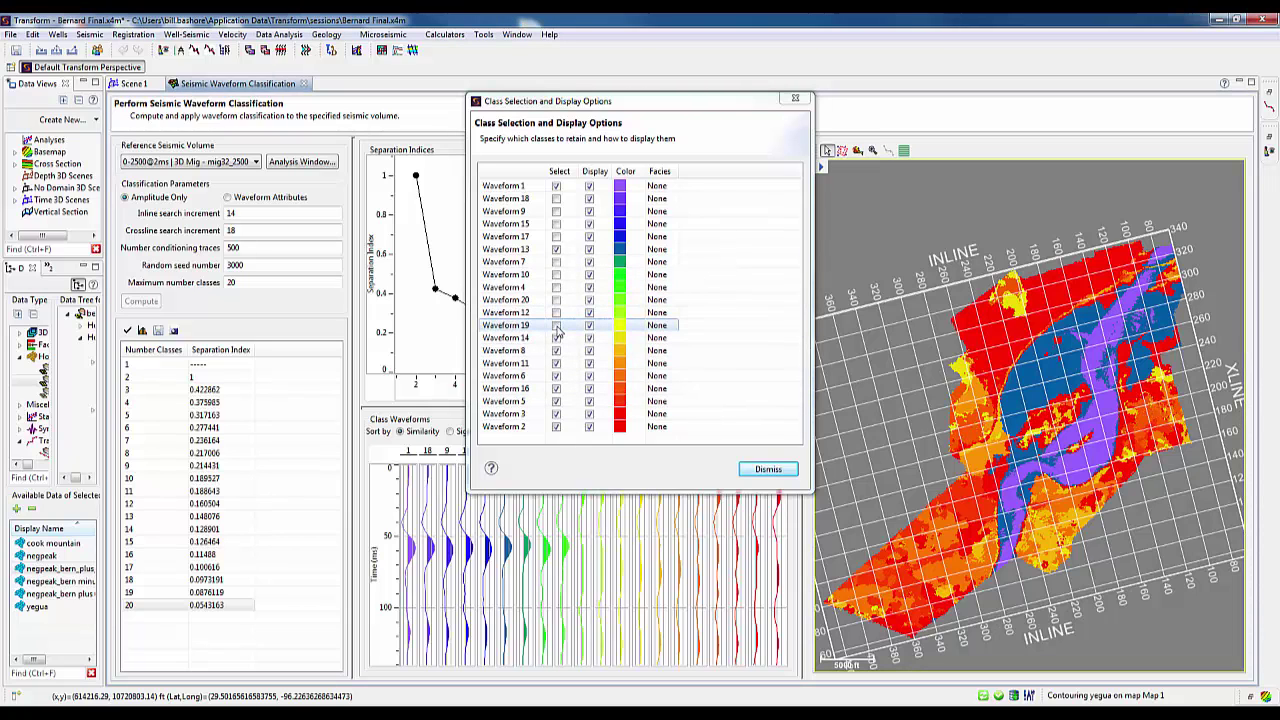
left_click(556, 338)
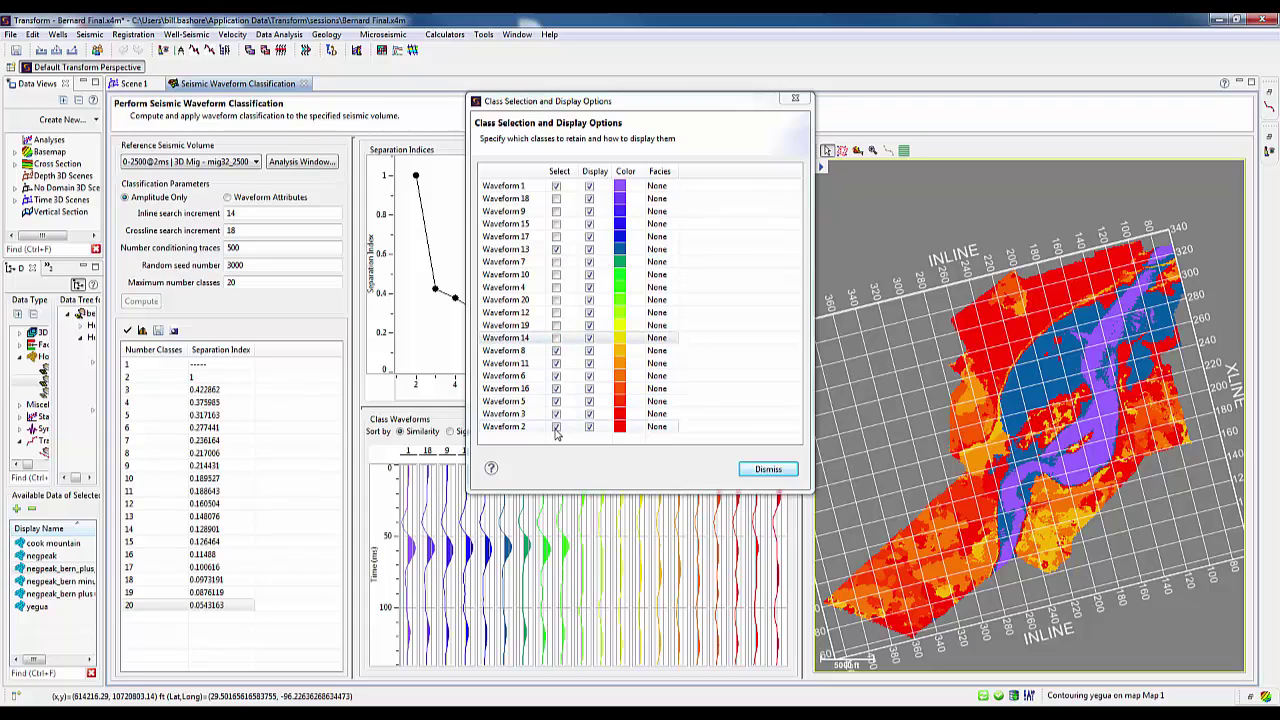
Deselect waveforms 2, 3, 5, 16, 11 and 8 from the retained classes, keeping Waveform 6
left_click(589, 427)
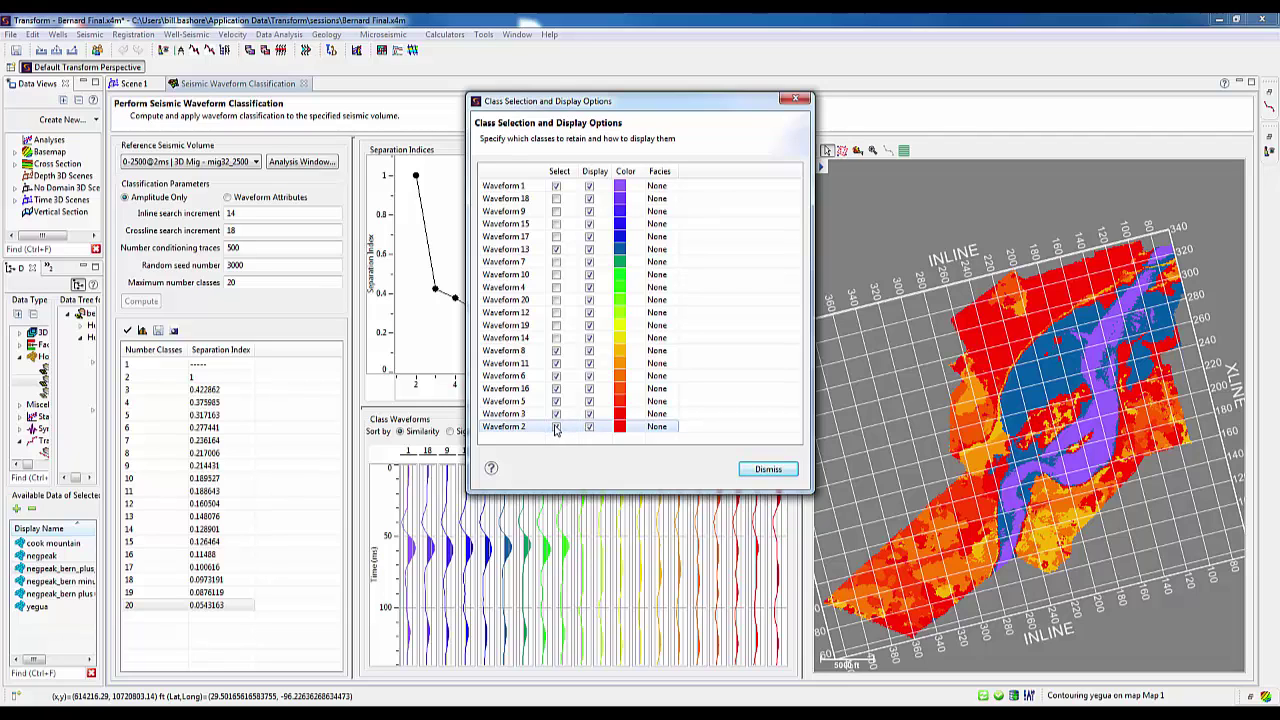
left_click(556, 427)
left_click(557, 418)
left_click(557, 401)
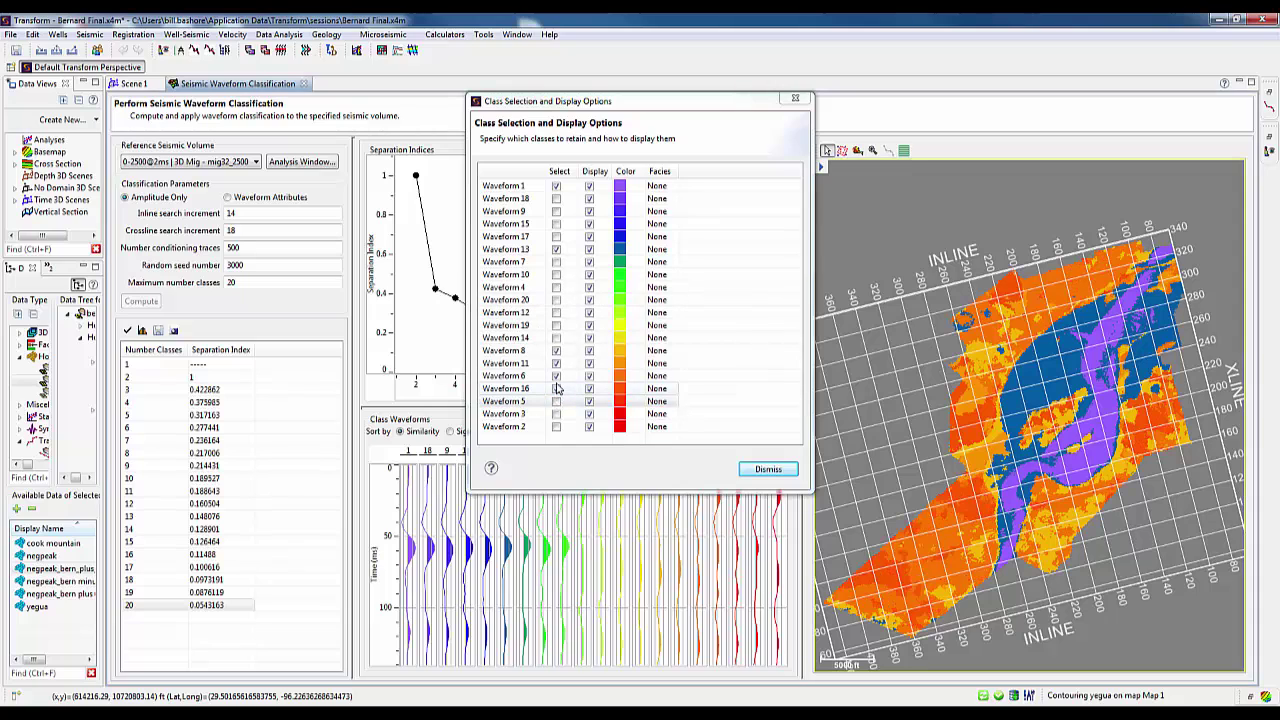
left_click(556, 388)
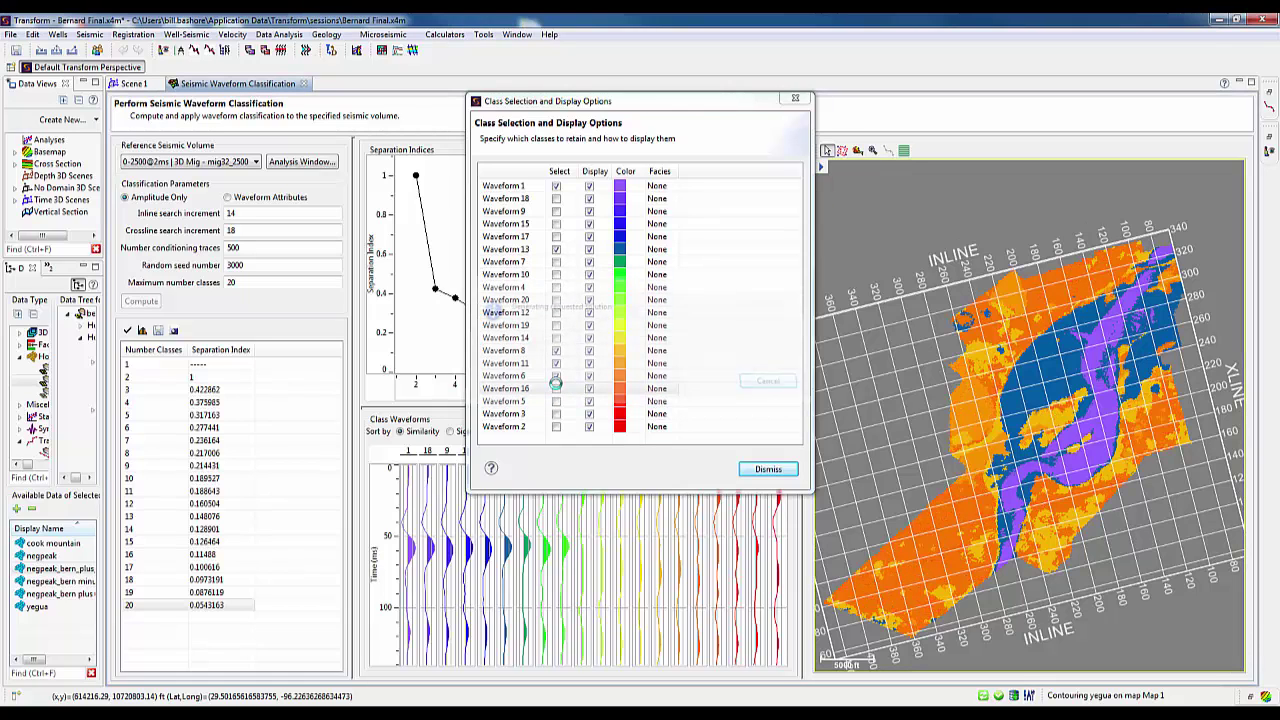
left_click(556, 376)
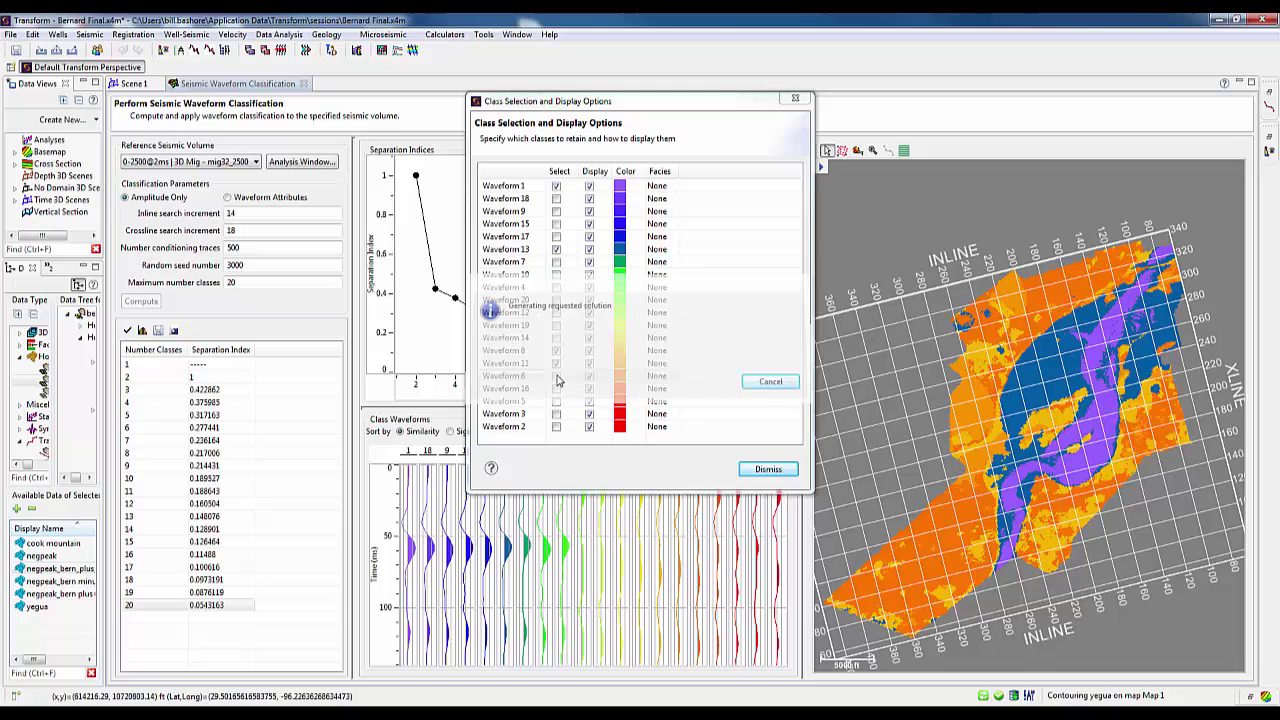
left_click(556, 376)
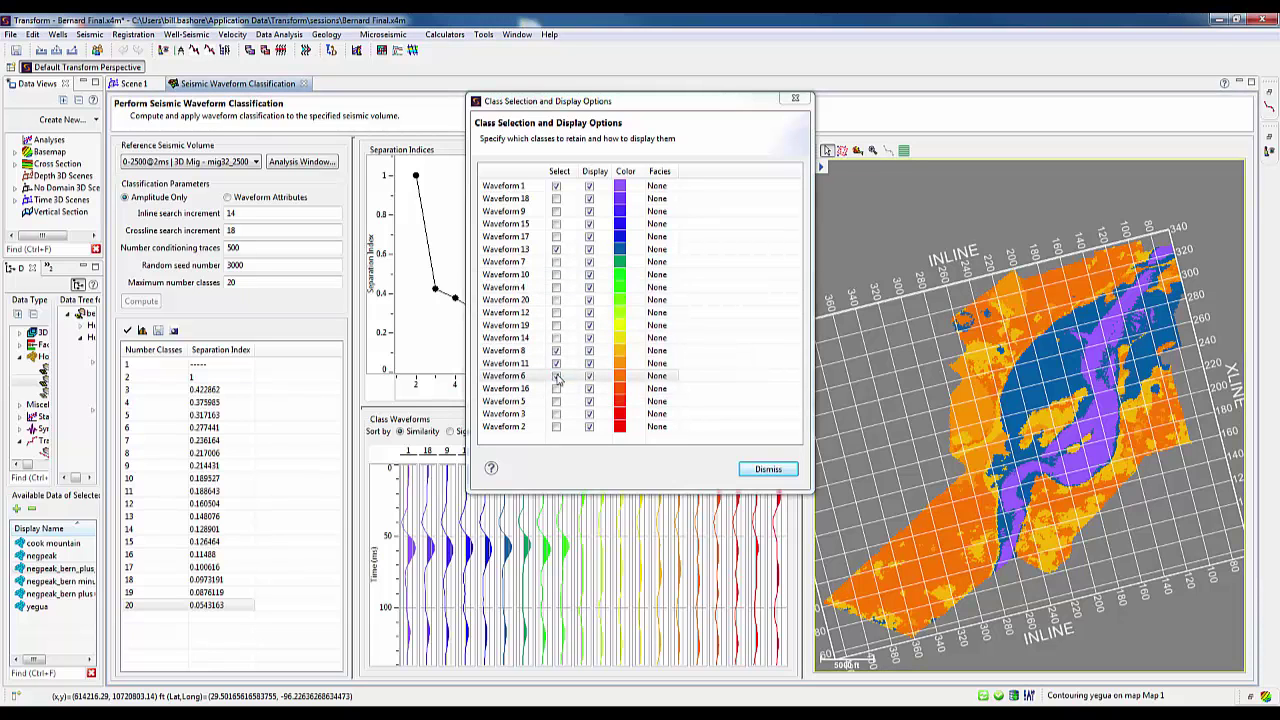
left_click(557, 362)
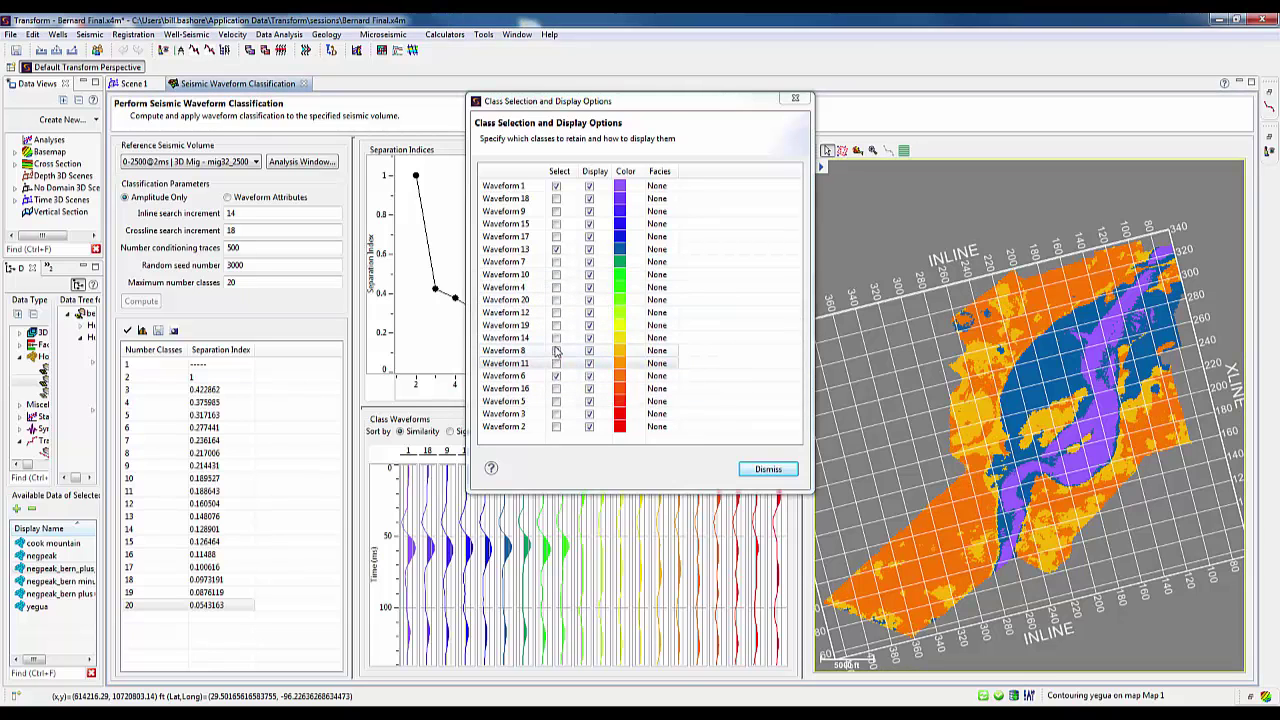
left_click(556, 350)
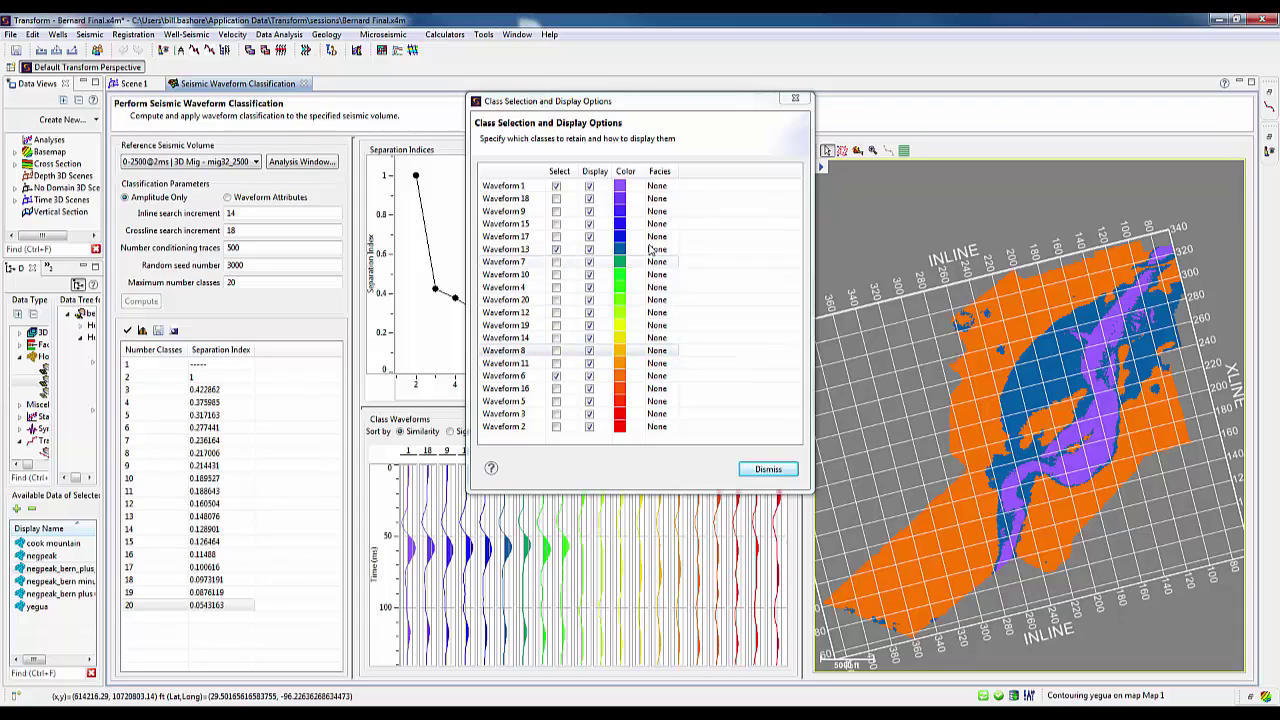
Assign the Pay Sand facies to Waveform 1, Sand to Waveform 13 and Silt to Waveform 6, and close the class options
right_click(662, 186)
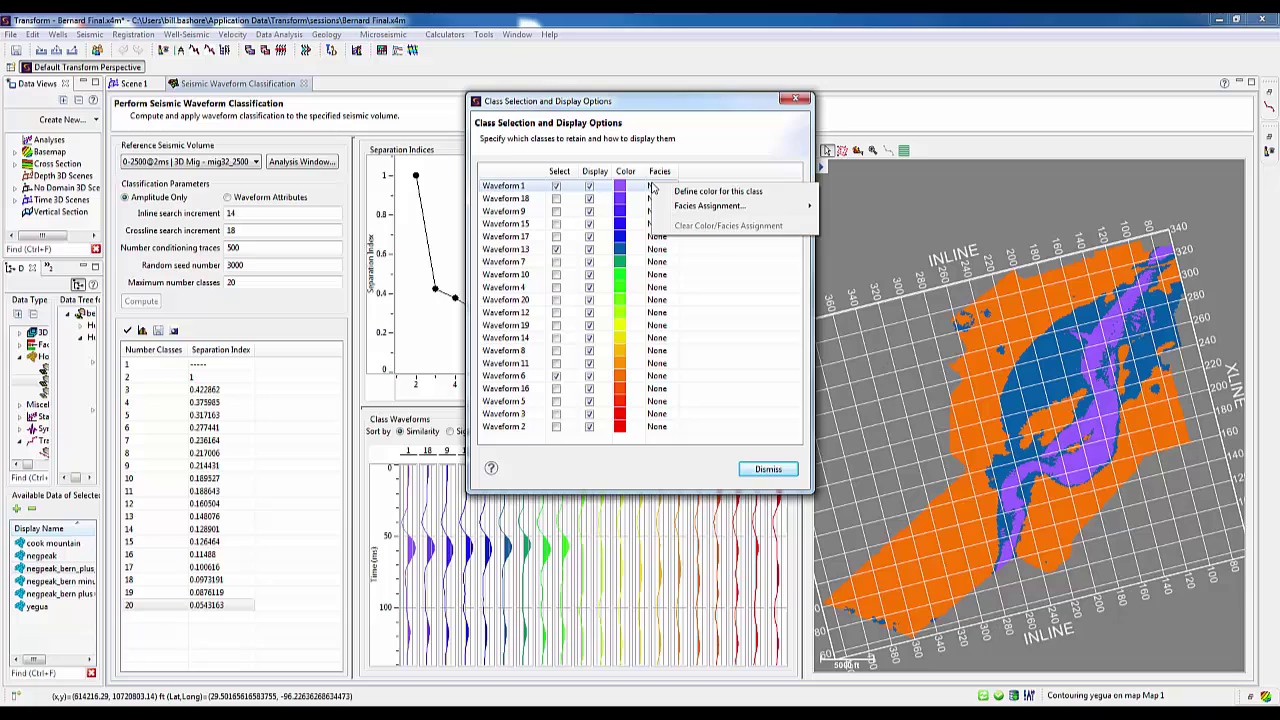
mouse_move(725, 205)
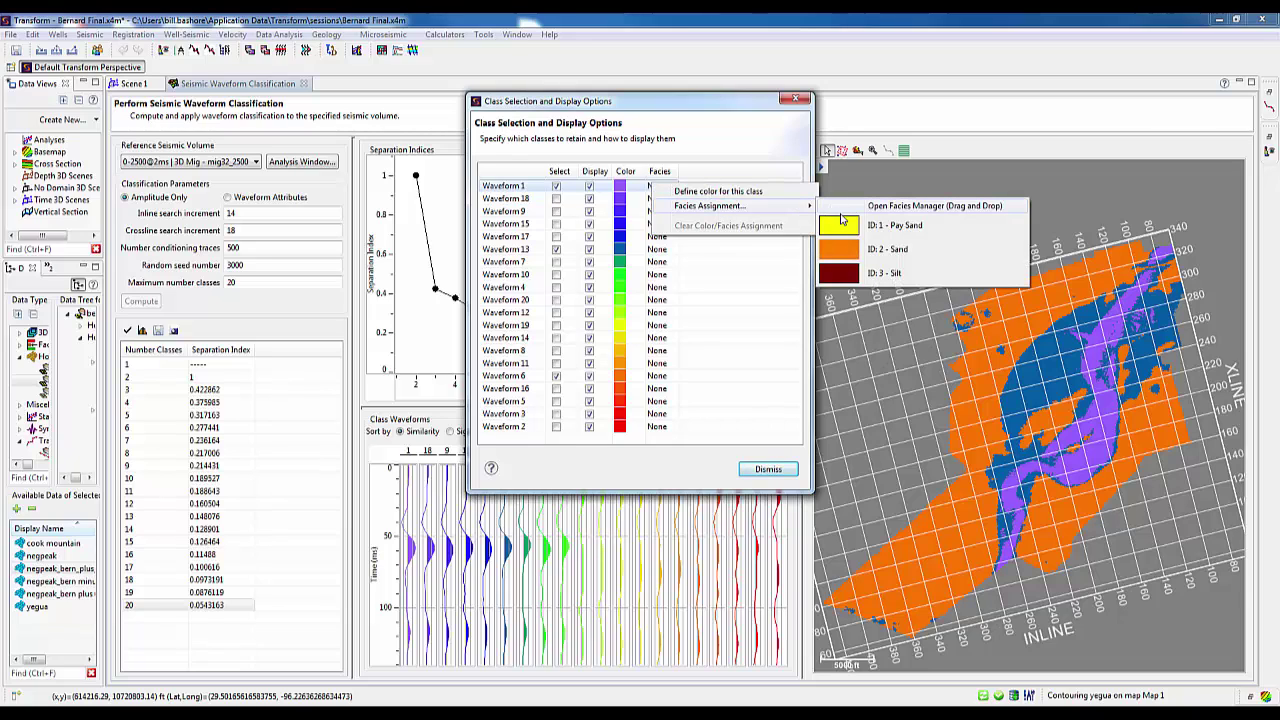
left_click(841, 226)
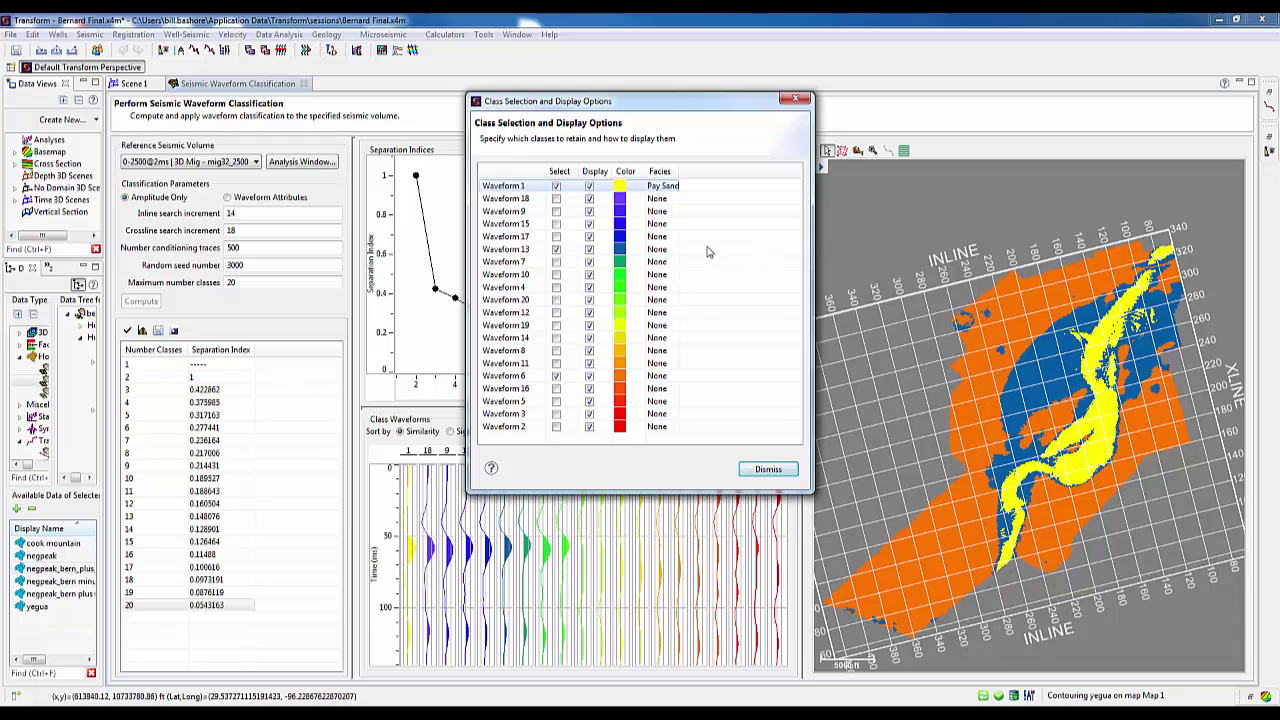
right_click(663, 254)
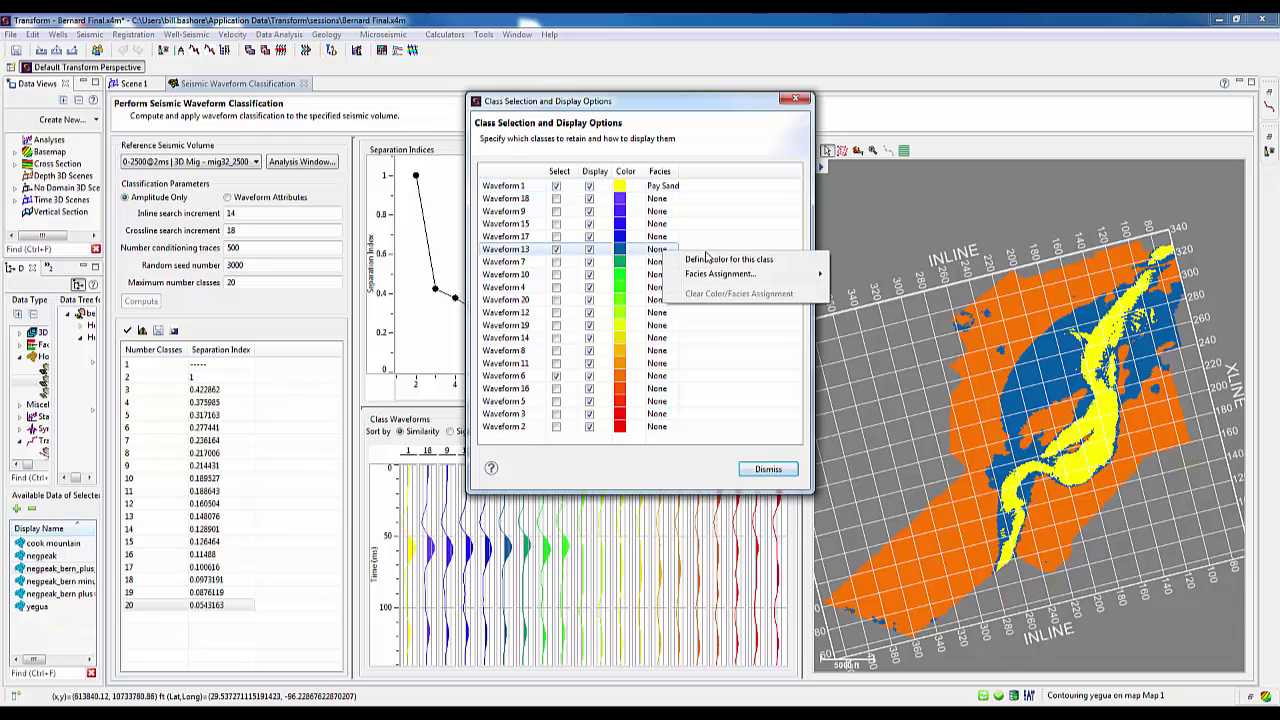
mouse_move(712, 276)
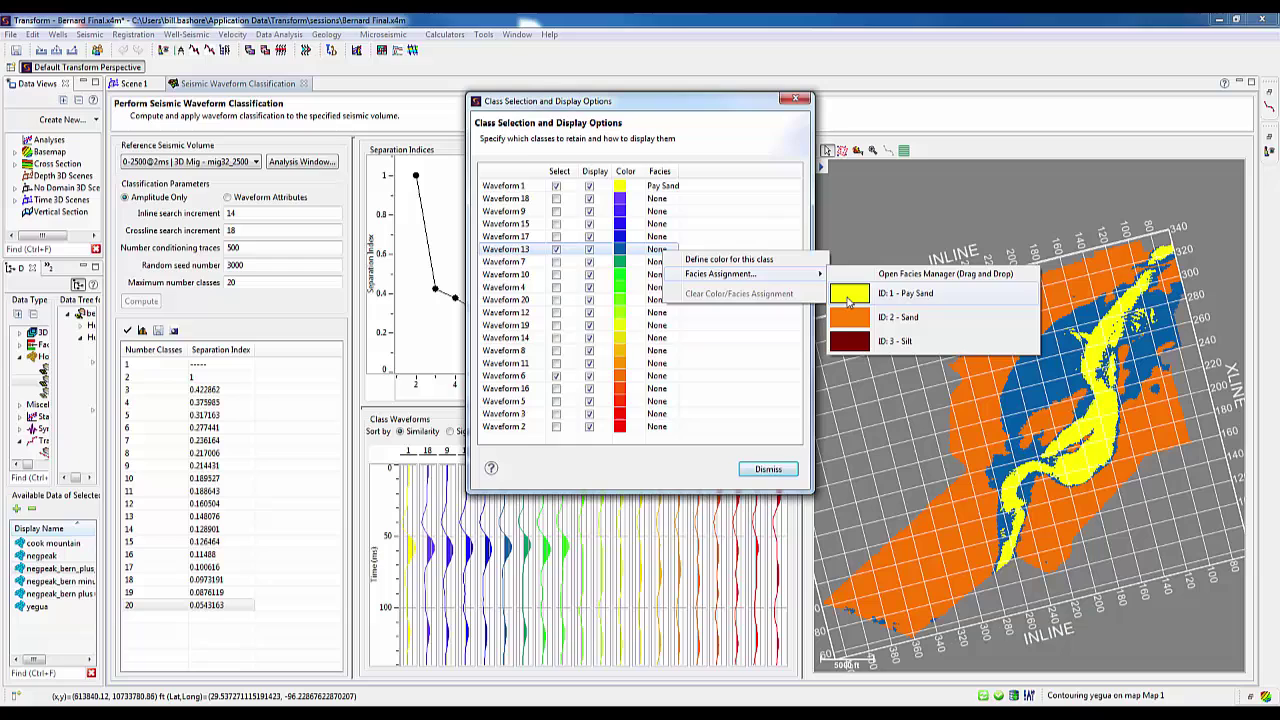
left_click(848, 319)
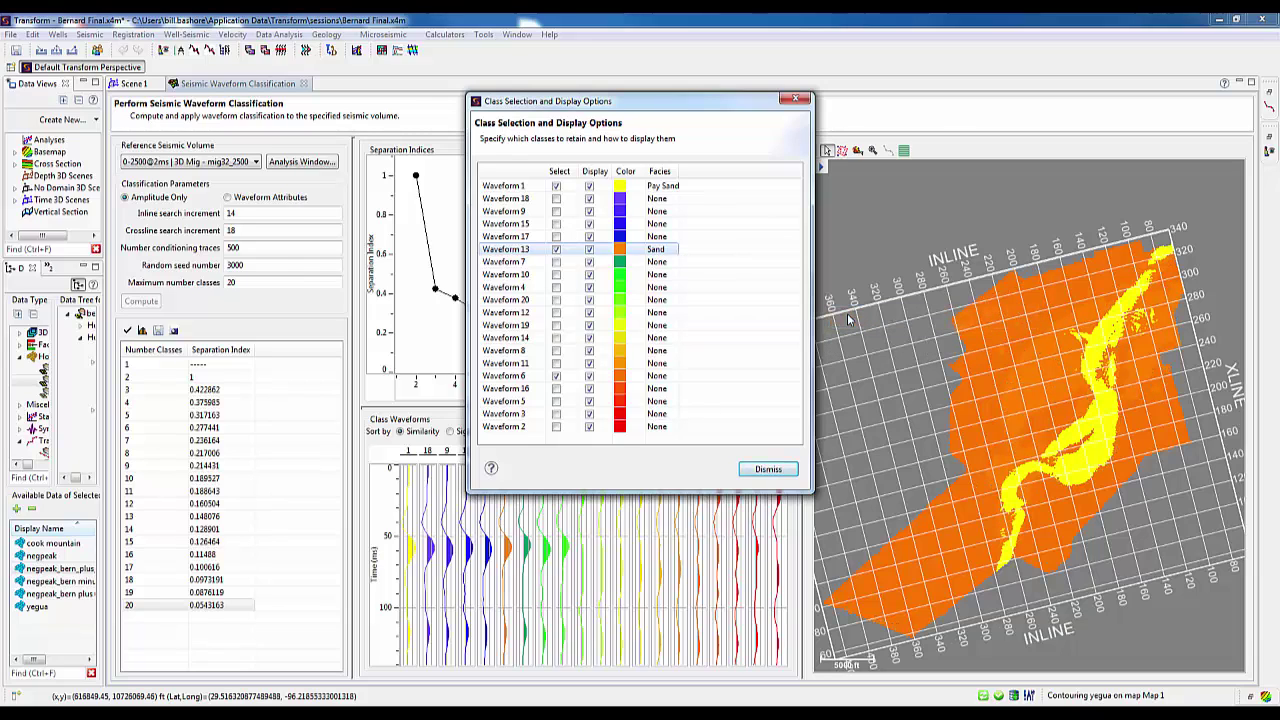
right_click(620, 378)
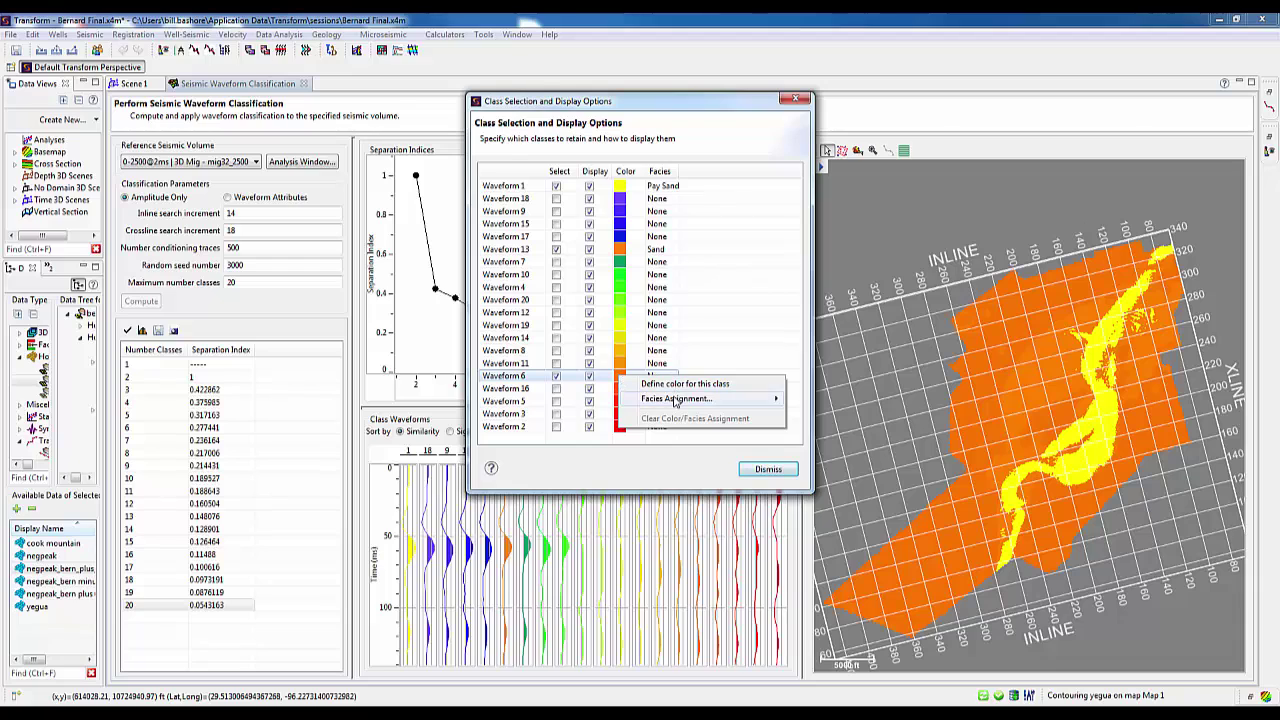
mouse_move(675, 401)
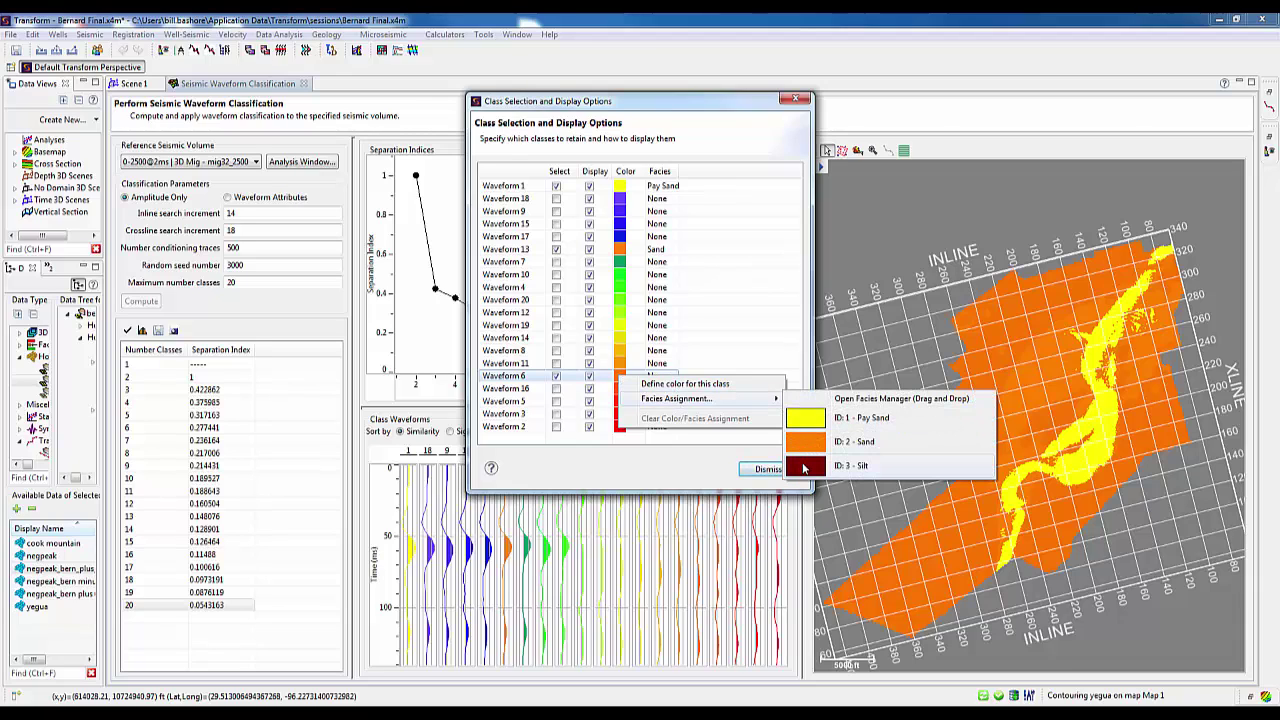
left_click(803, 466)
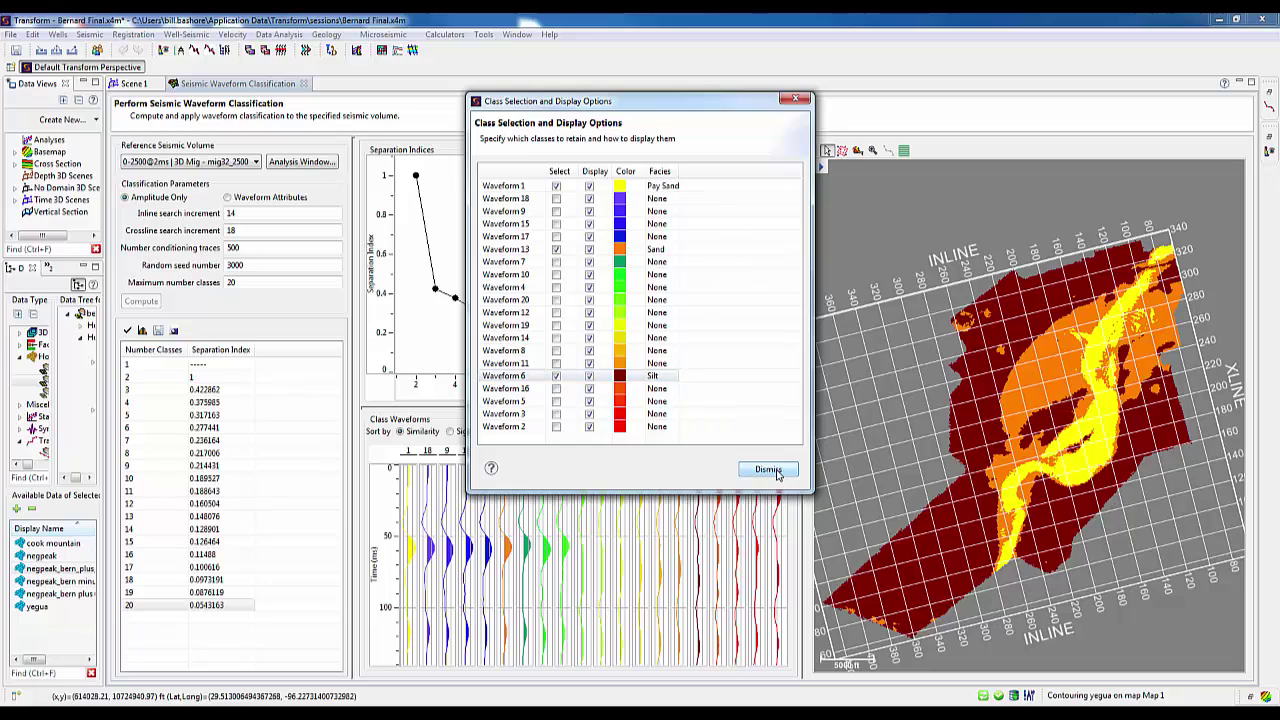
left_click(777, 474)
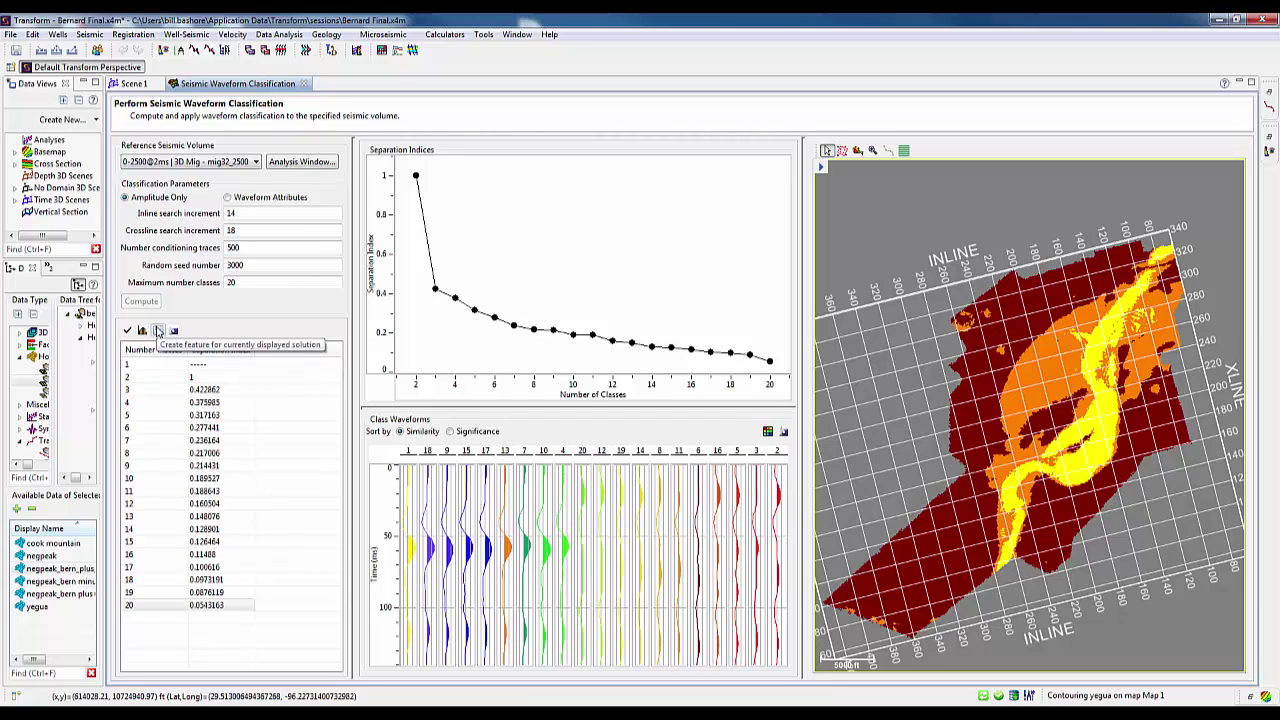
Create a Waveform Classification feature from the displayed solution as a horizon property of the bern | negpeak horizon
left_click(157, 331)
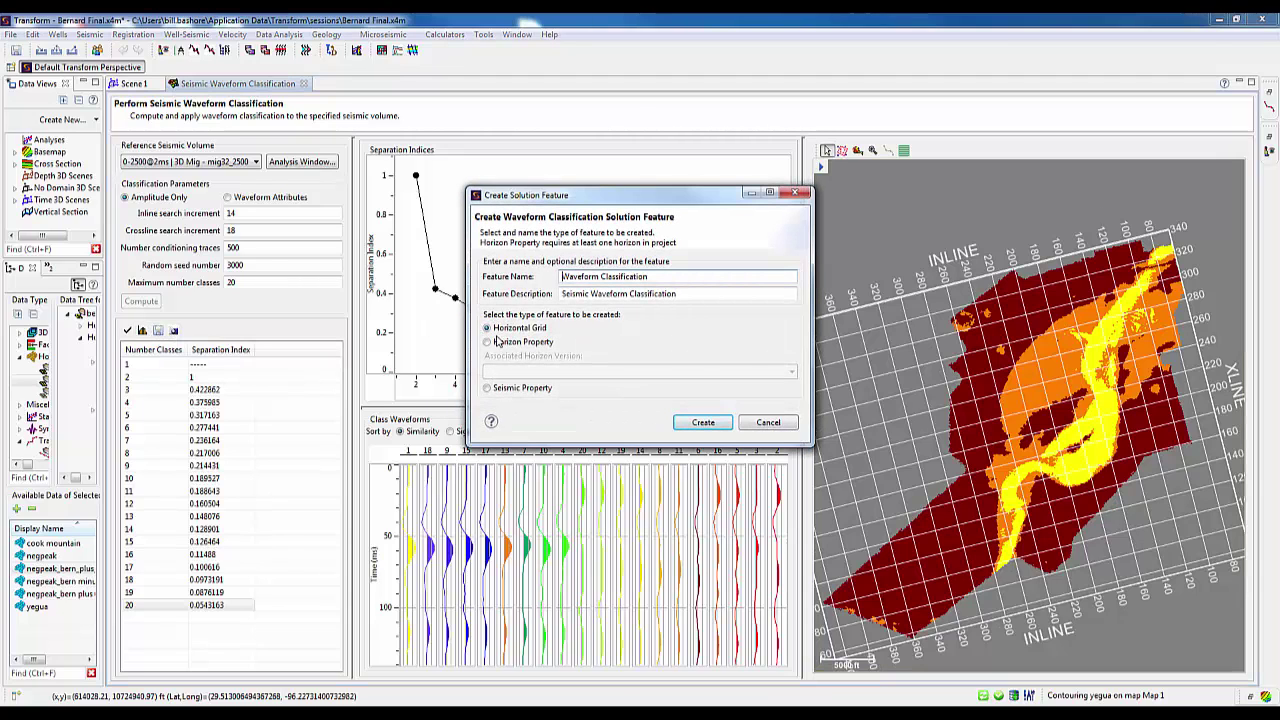
left_click(487, 342)
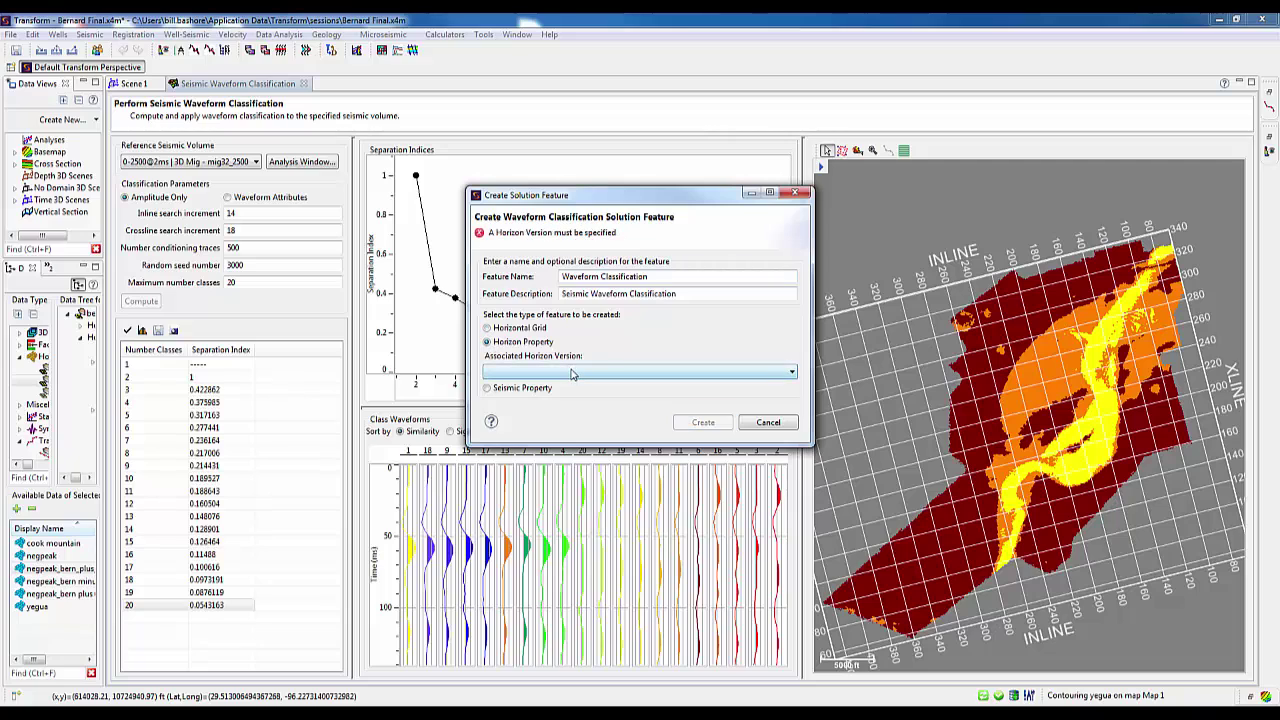
left_click(572, 372)
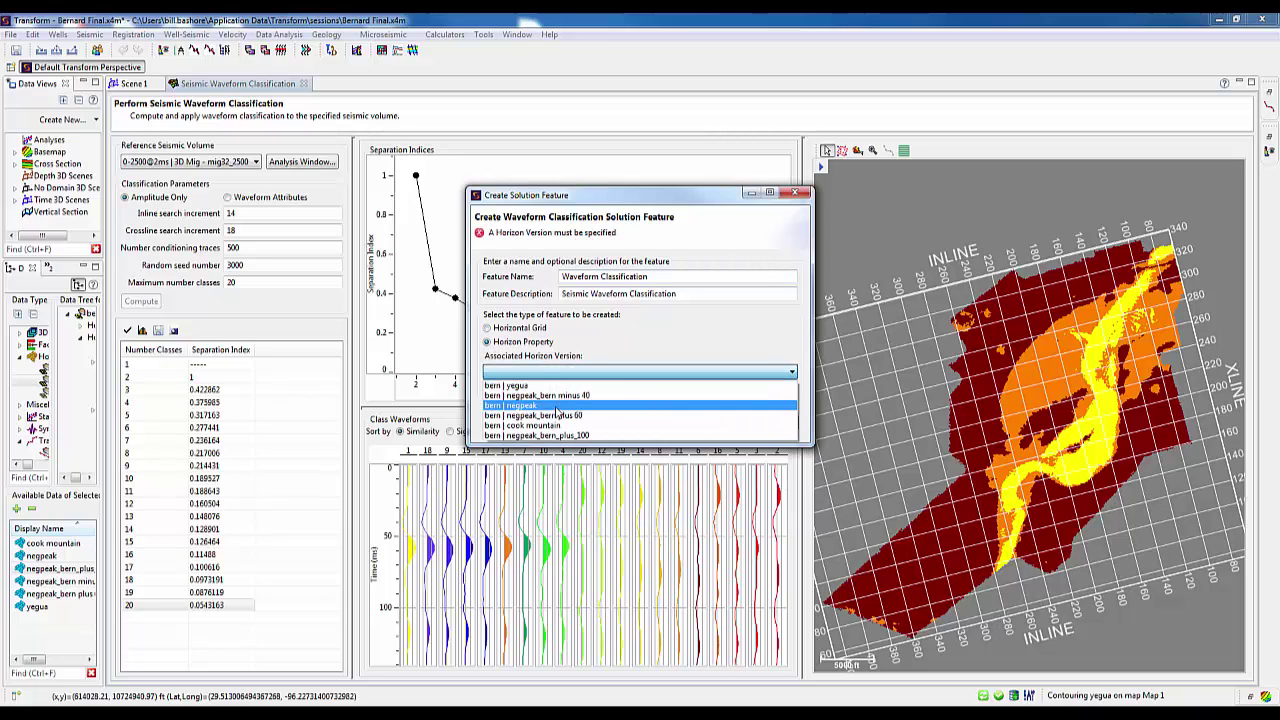
left_click(556, 407)
left_click(708, 423)
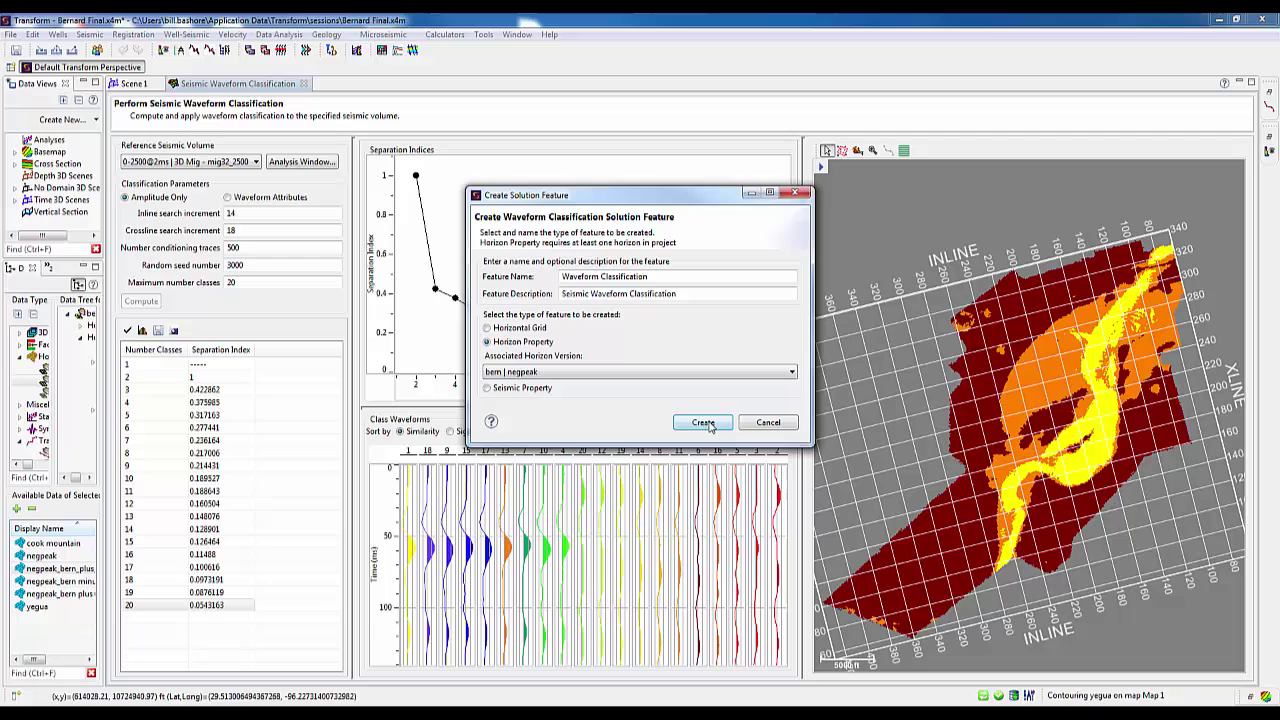
left_click(706, 423)
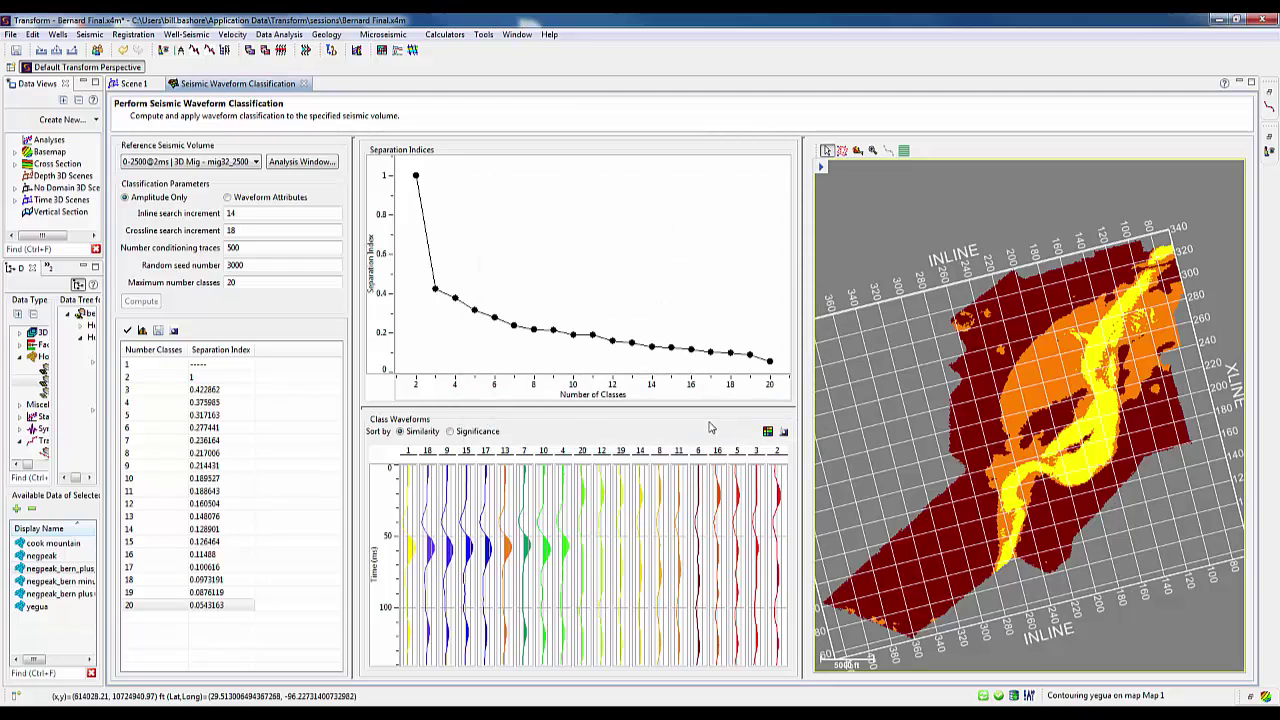
Switch to the Scene 1 3D view and show the negpeak horizon in it
left_click(133, 84)
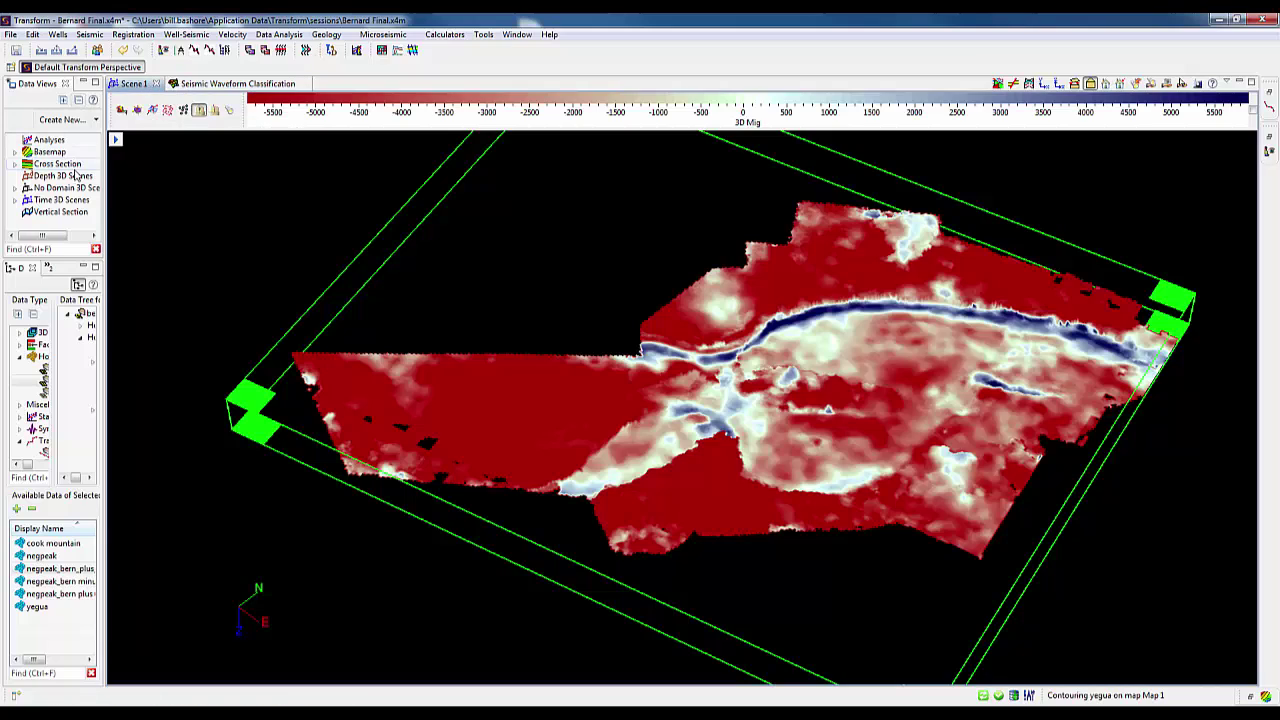
left_click(118, 141)
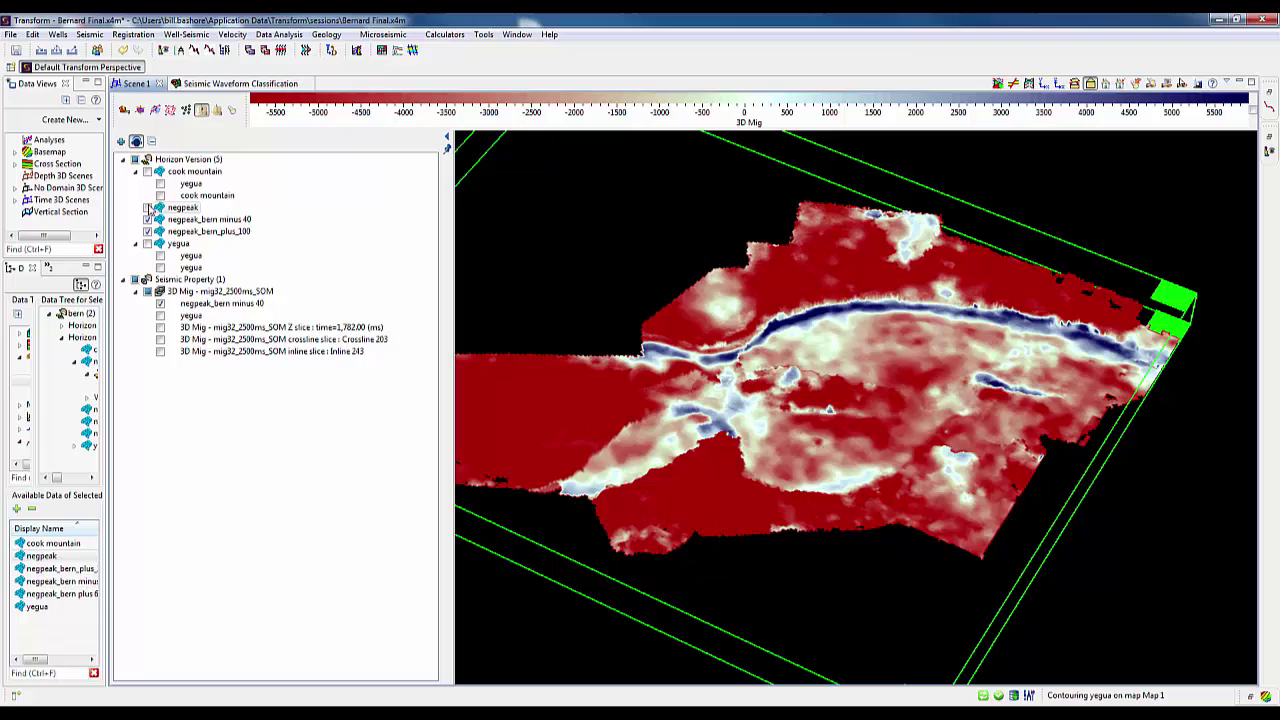
left_click(148, 209)
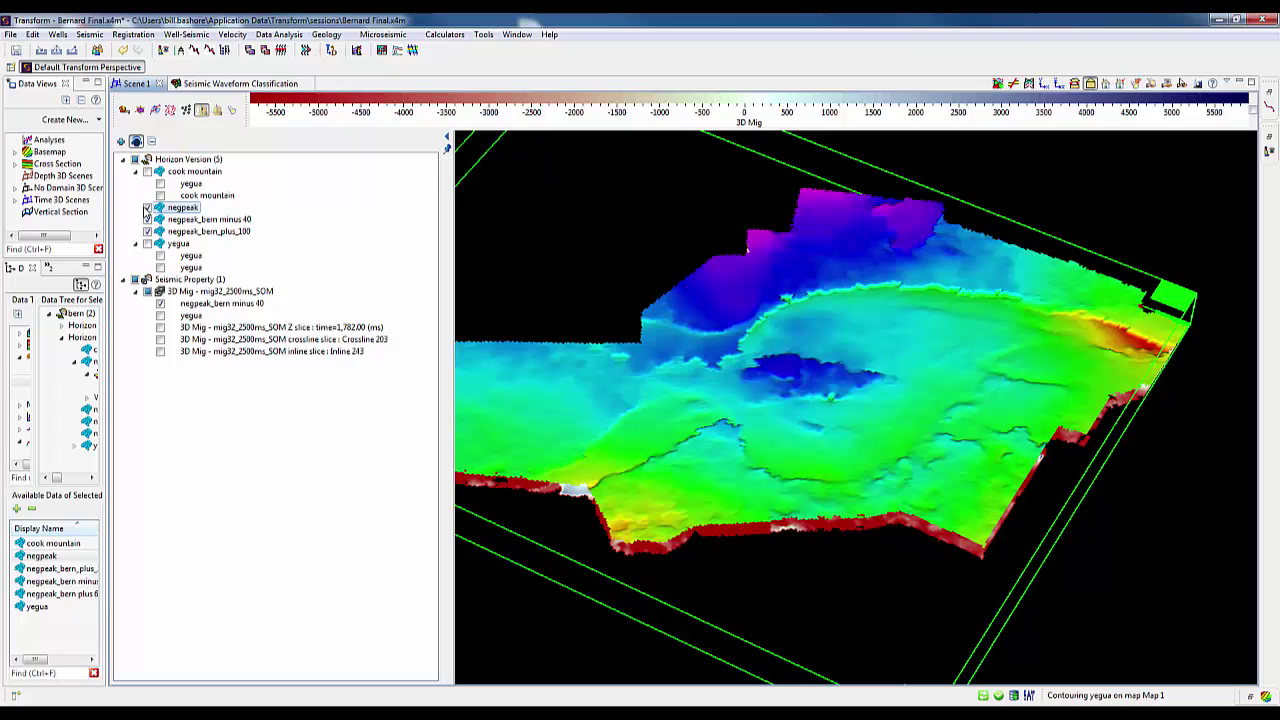
Color the negpeak horizon by the bern | negpeak | Facies - Waveform Classification property and collapse the scene's data tree
right_click(714, 364)
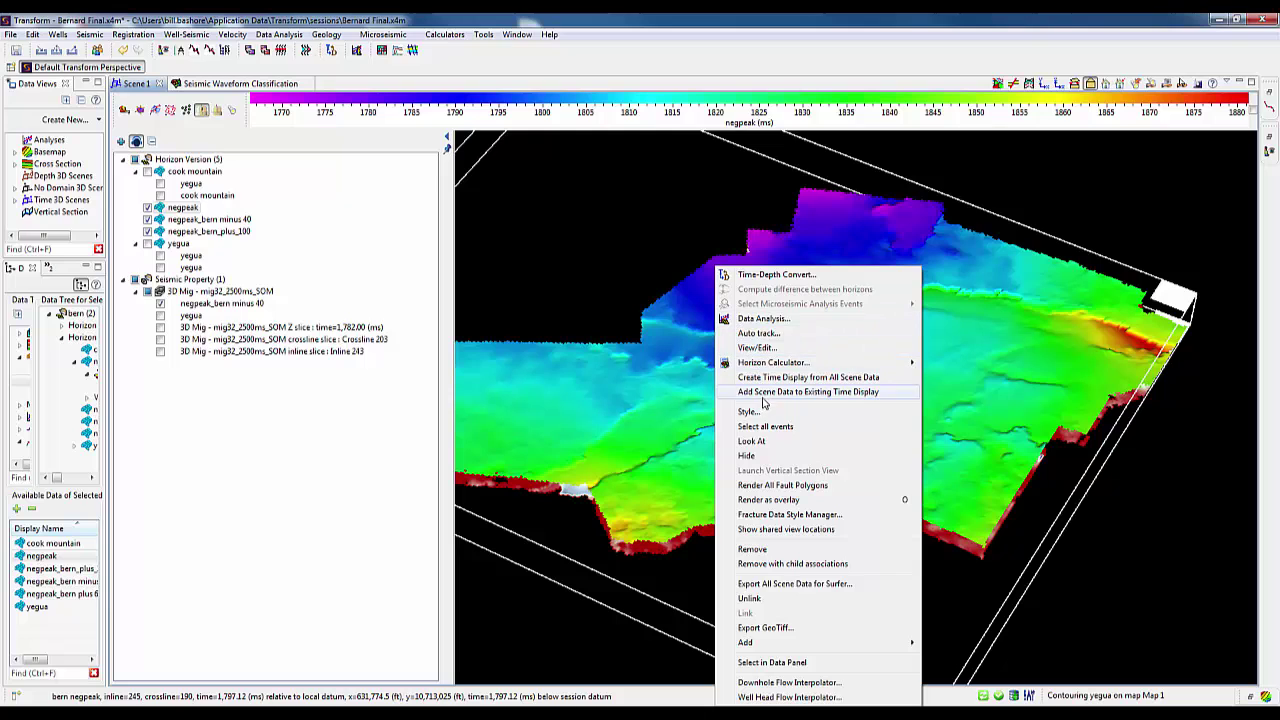
left_click(763, 411)
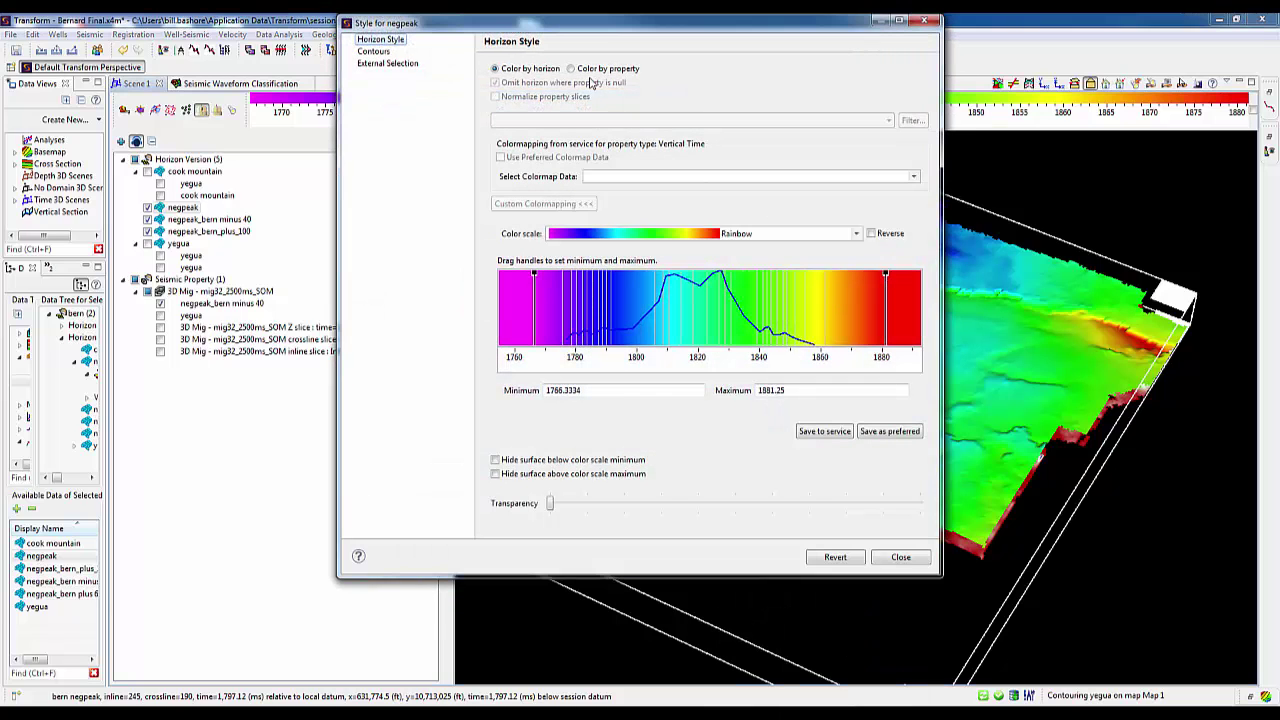
left_click(571, 69)
left_click(584, 121)
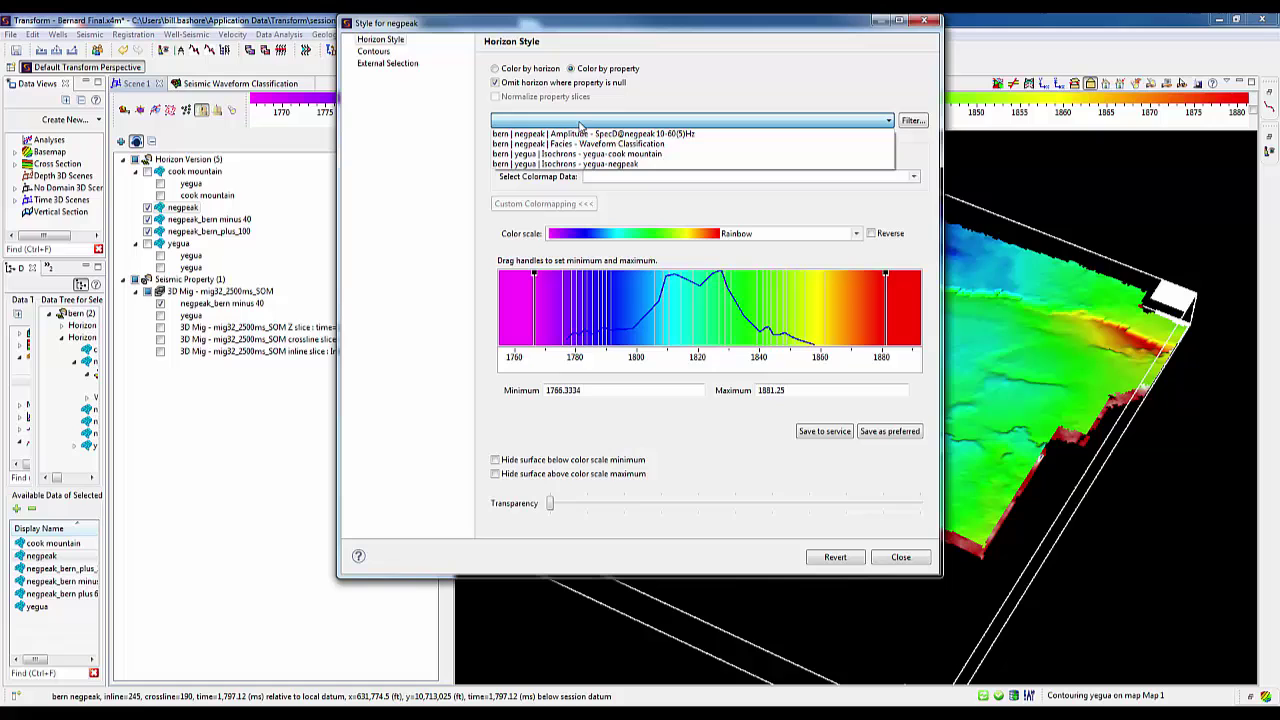
left_click(582, 146)
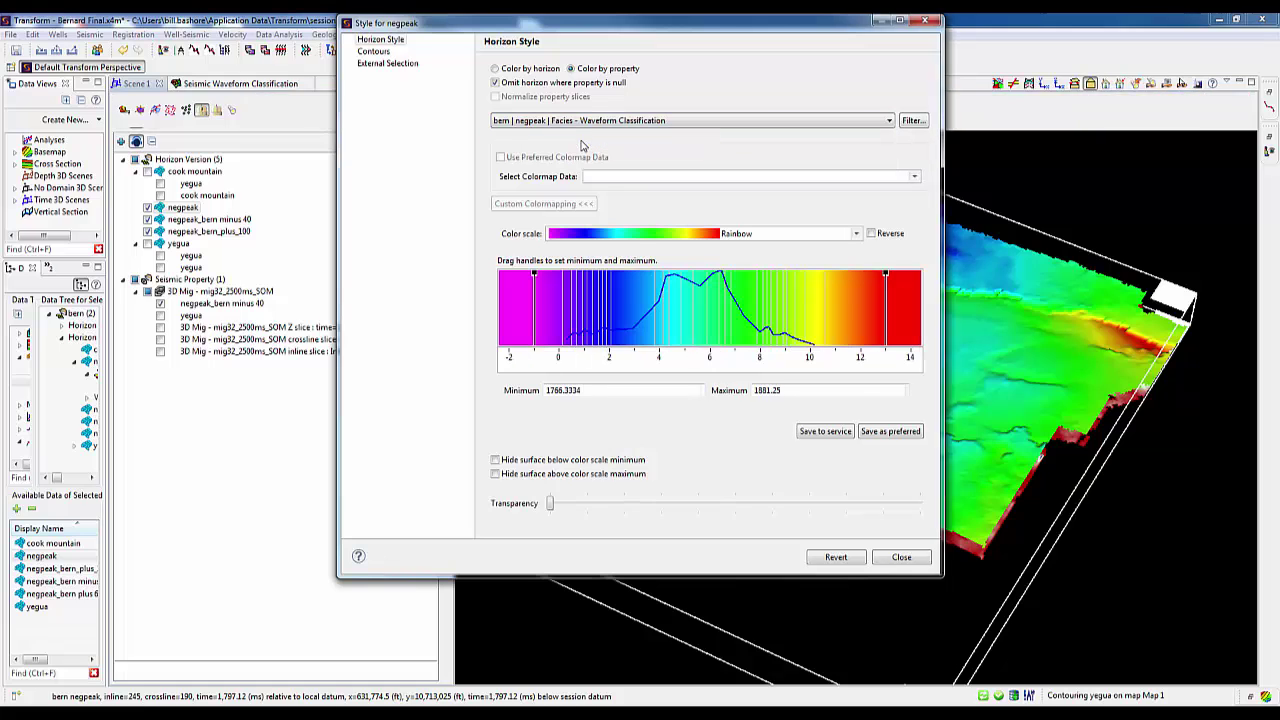
left_click(899, 557)
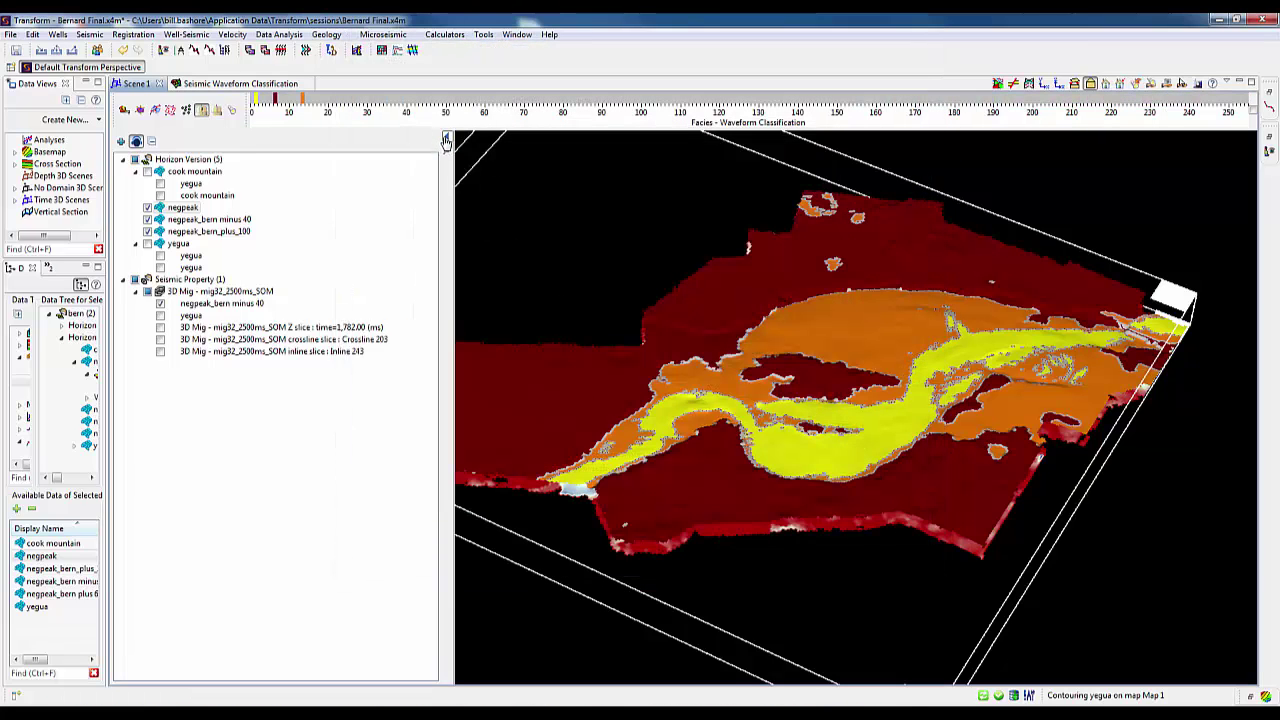
left_click(446, 140)
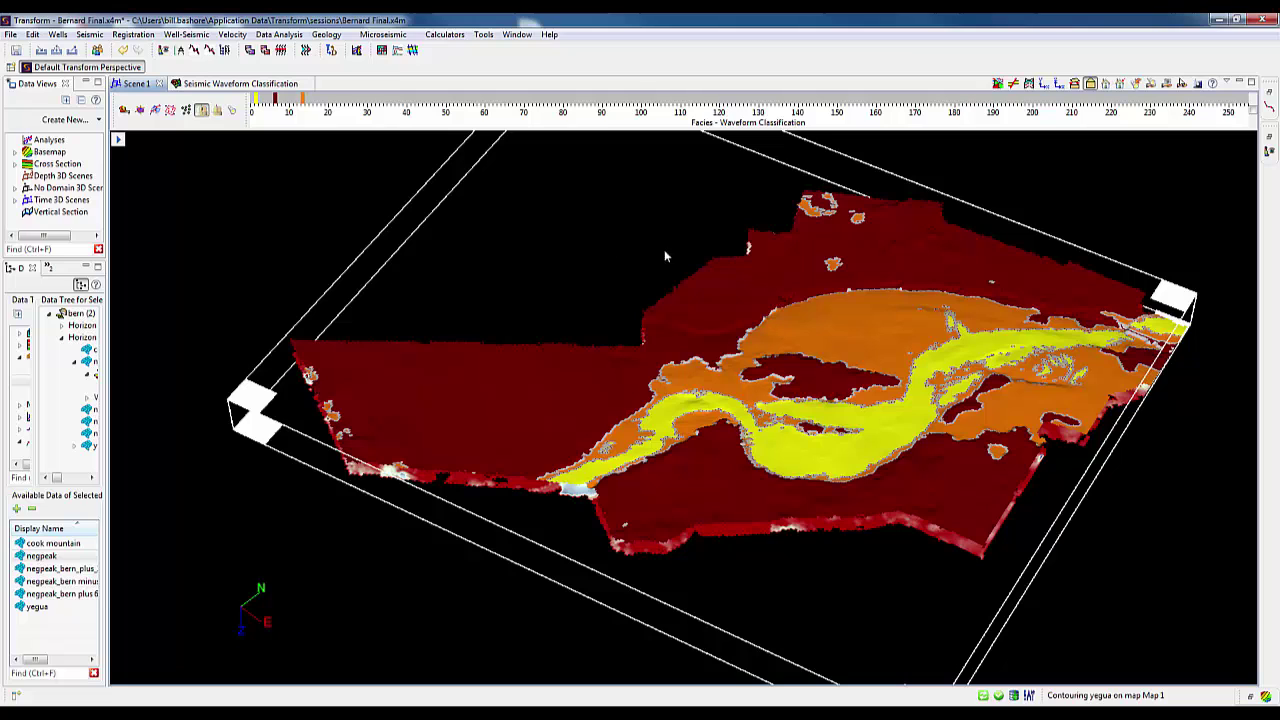